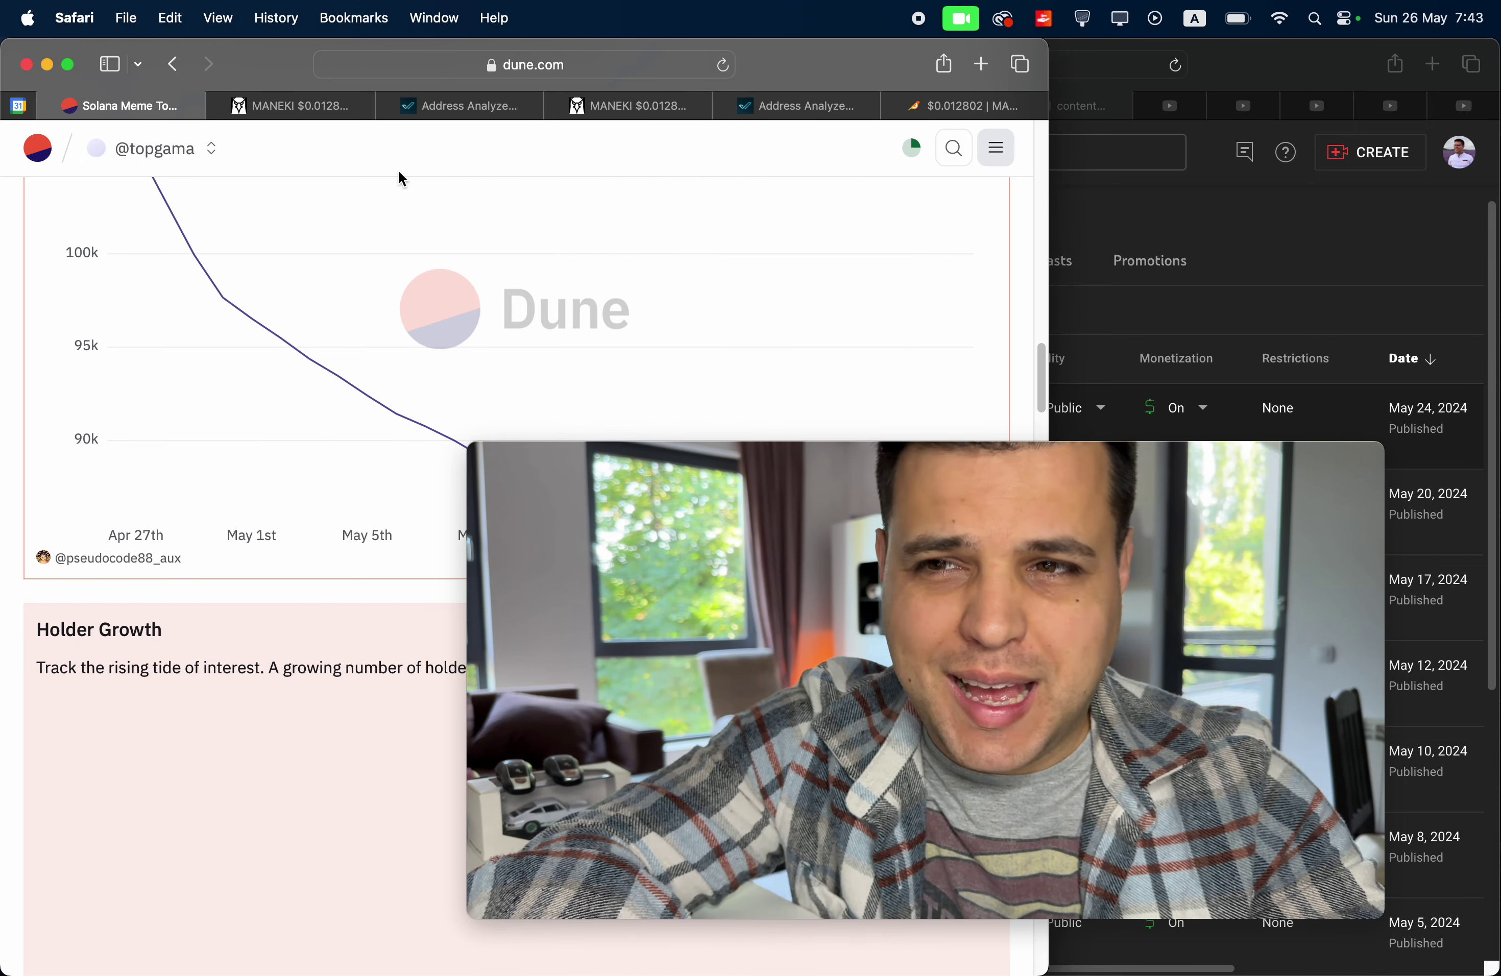
# Look over the MANEKI chart pages, including the one filtered to a single trader.
pyautogui.click(336, 106)
pyautogui.moveTo(866, 513); pyautogui.dragTo(221, 501)
pyautogui.click(990, 422)
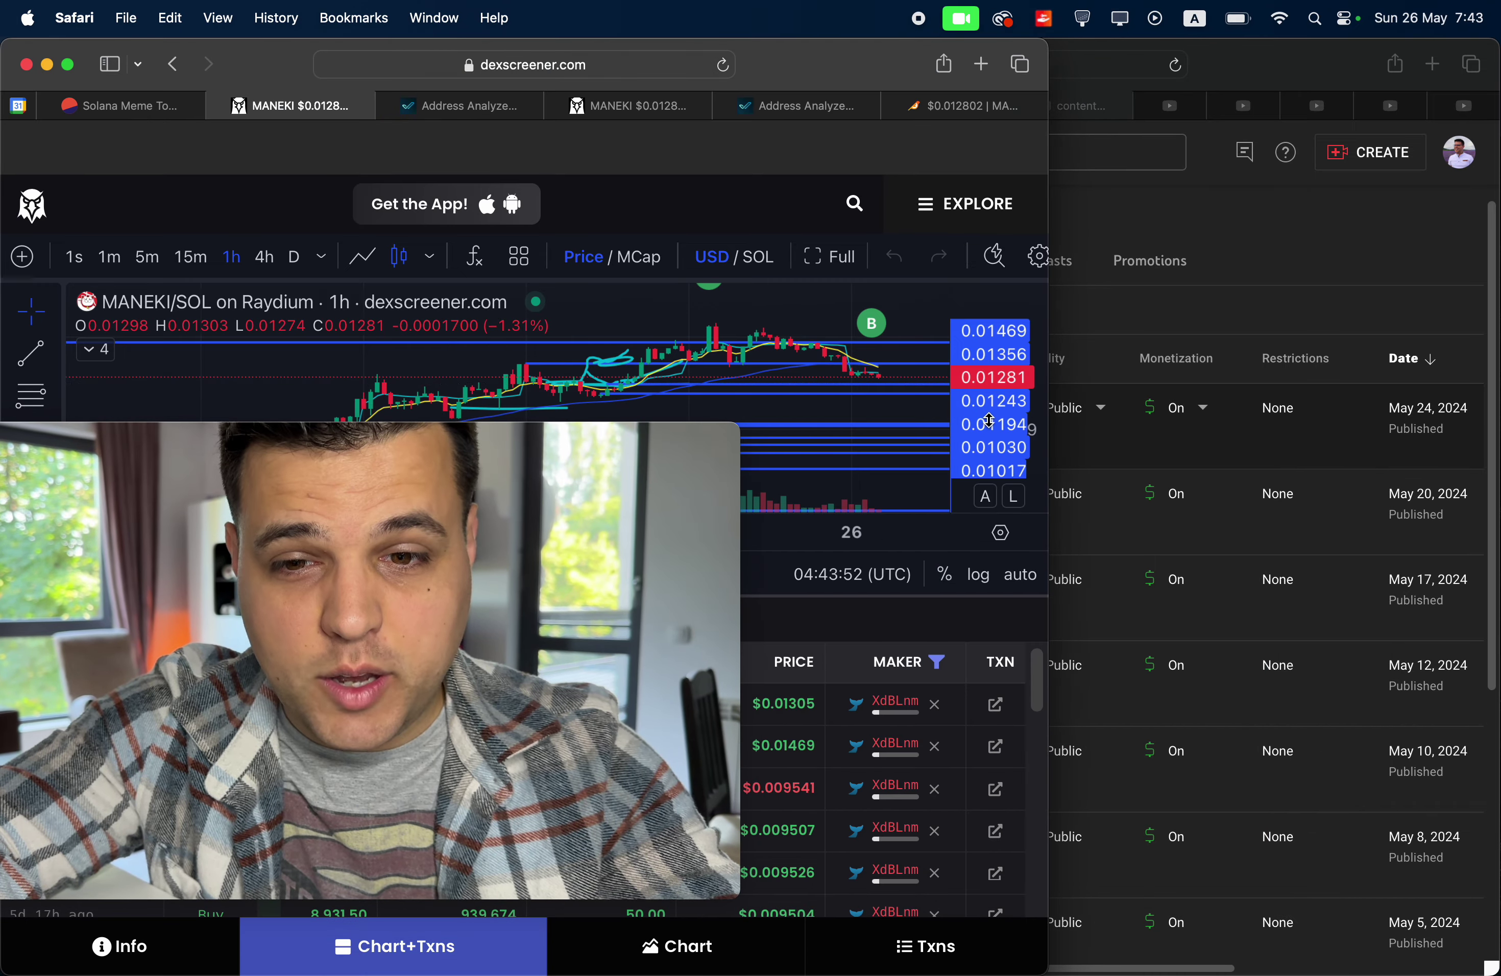
pyautogui.moveTo(536, 634); pyautogui.dragTo(1415, 534)
pyautogui.click(899, 676)
pyautogui.moveTo(854, 706)
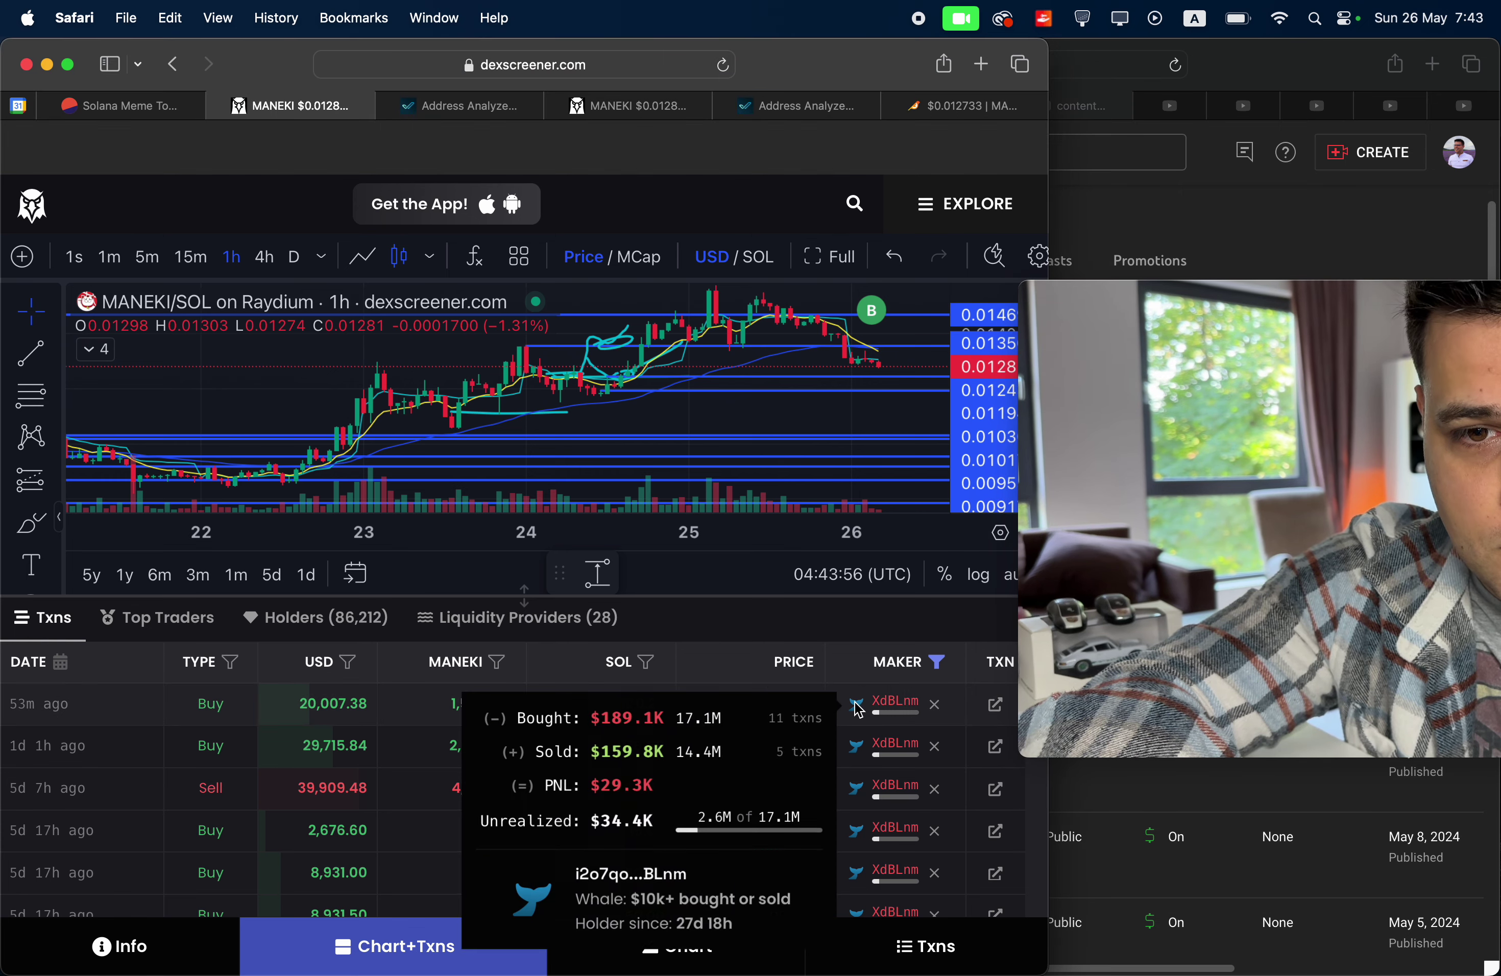
pyautogui.click(638, 102)
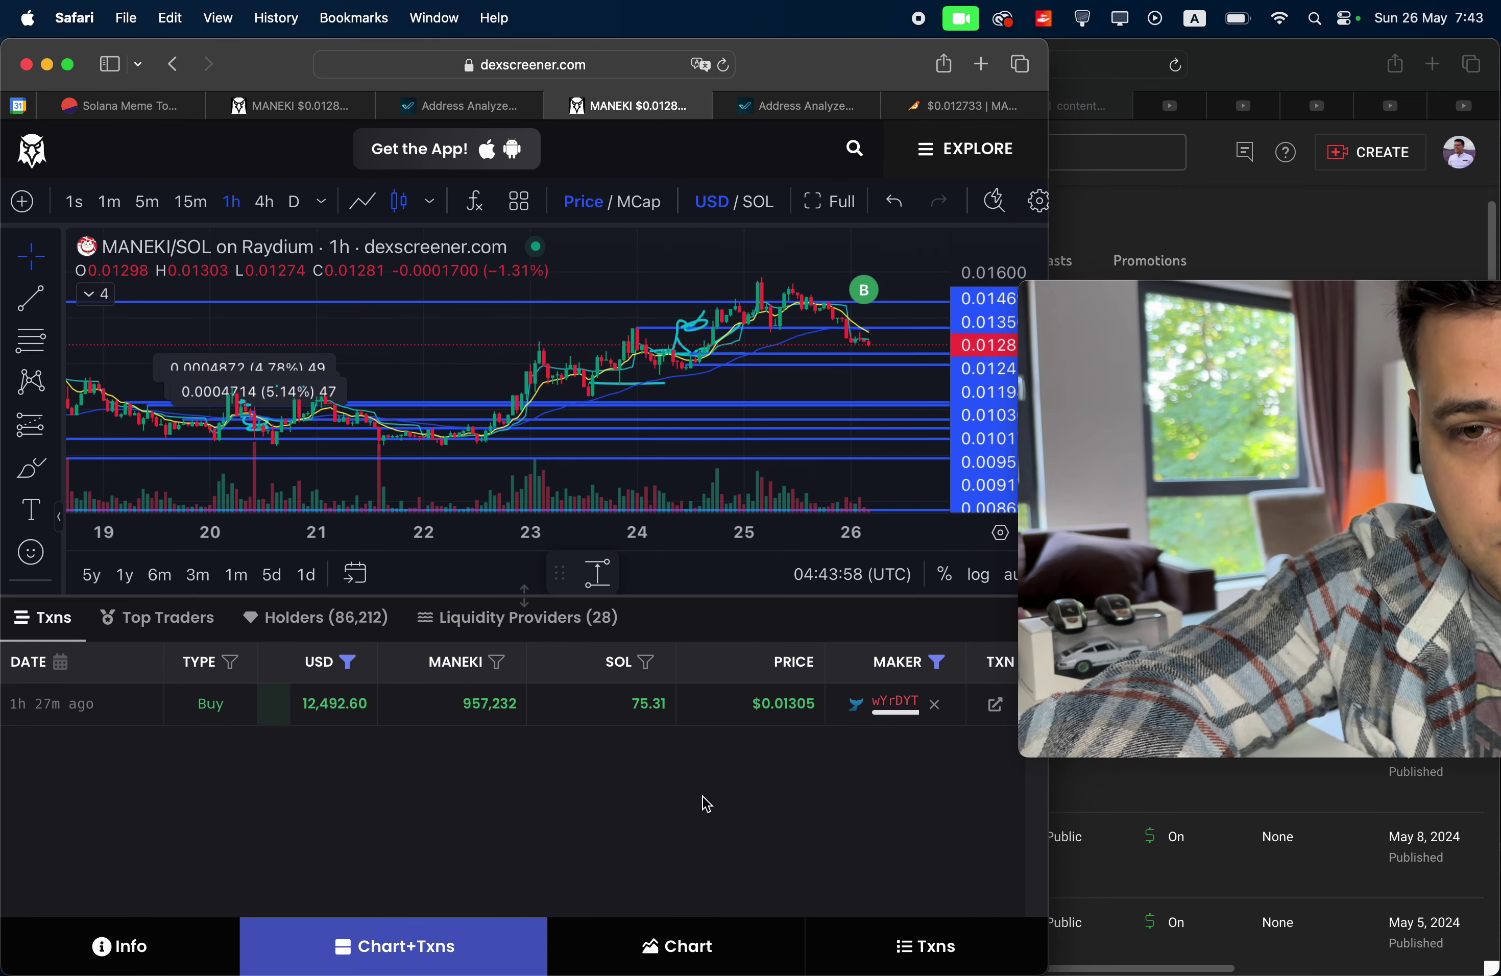
pyautogui.moveTo(1236, 583); pyautogui.dragTo(568, 538)
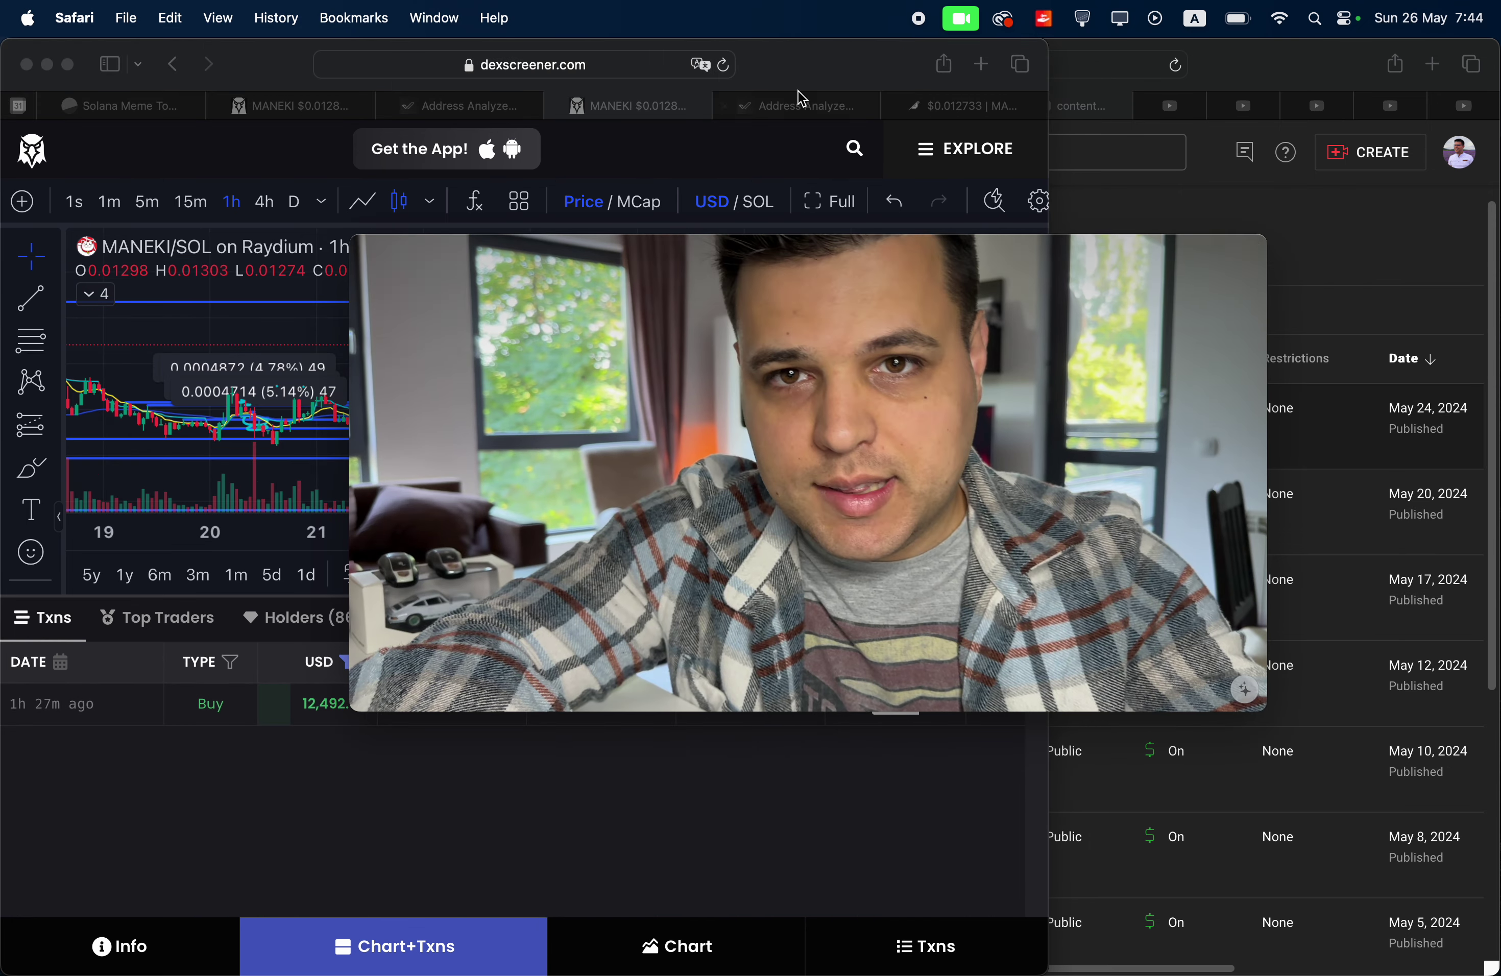
# Check the whale trader's wallet profit analysis, then return to the Dune holder-growth dashboard.
pyautogui.click(785, 103)
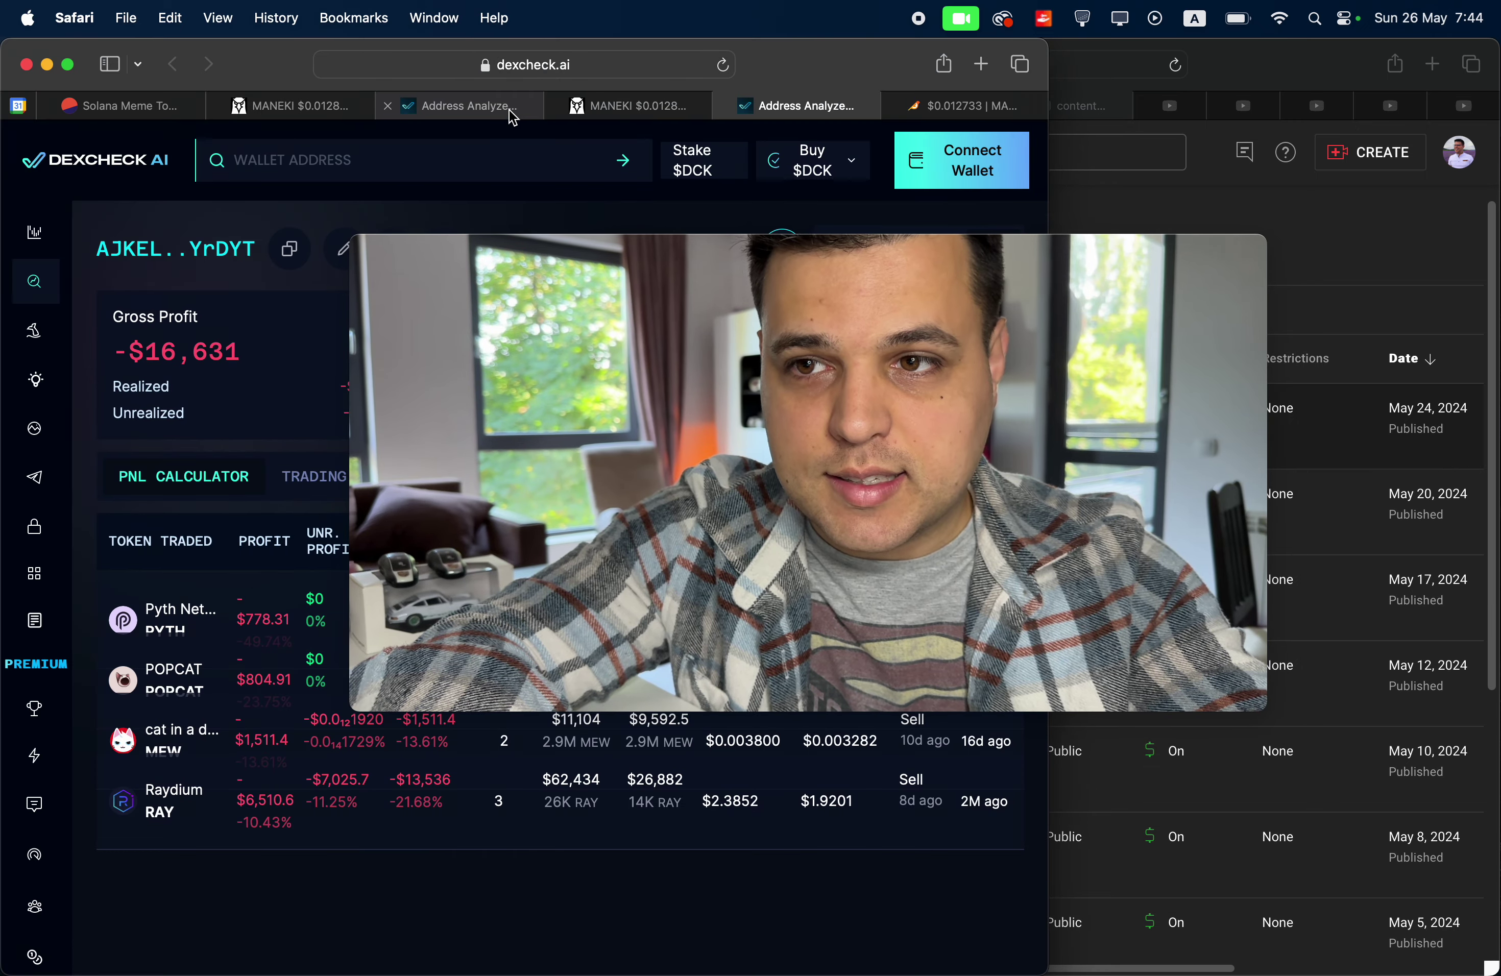
pyautogui.click(510, 109)
pyautogui.moveTo(470, 378); pyautogui.dragTo(504, 404)
pyautogui.click(110, 110)
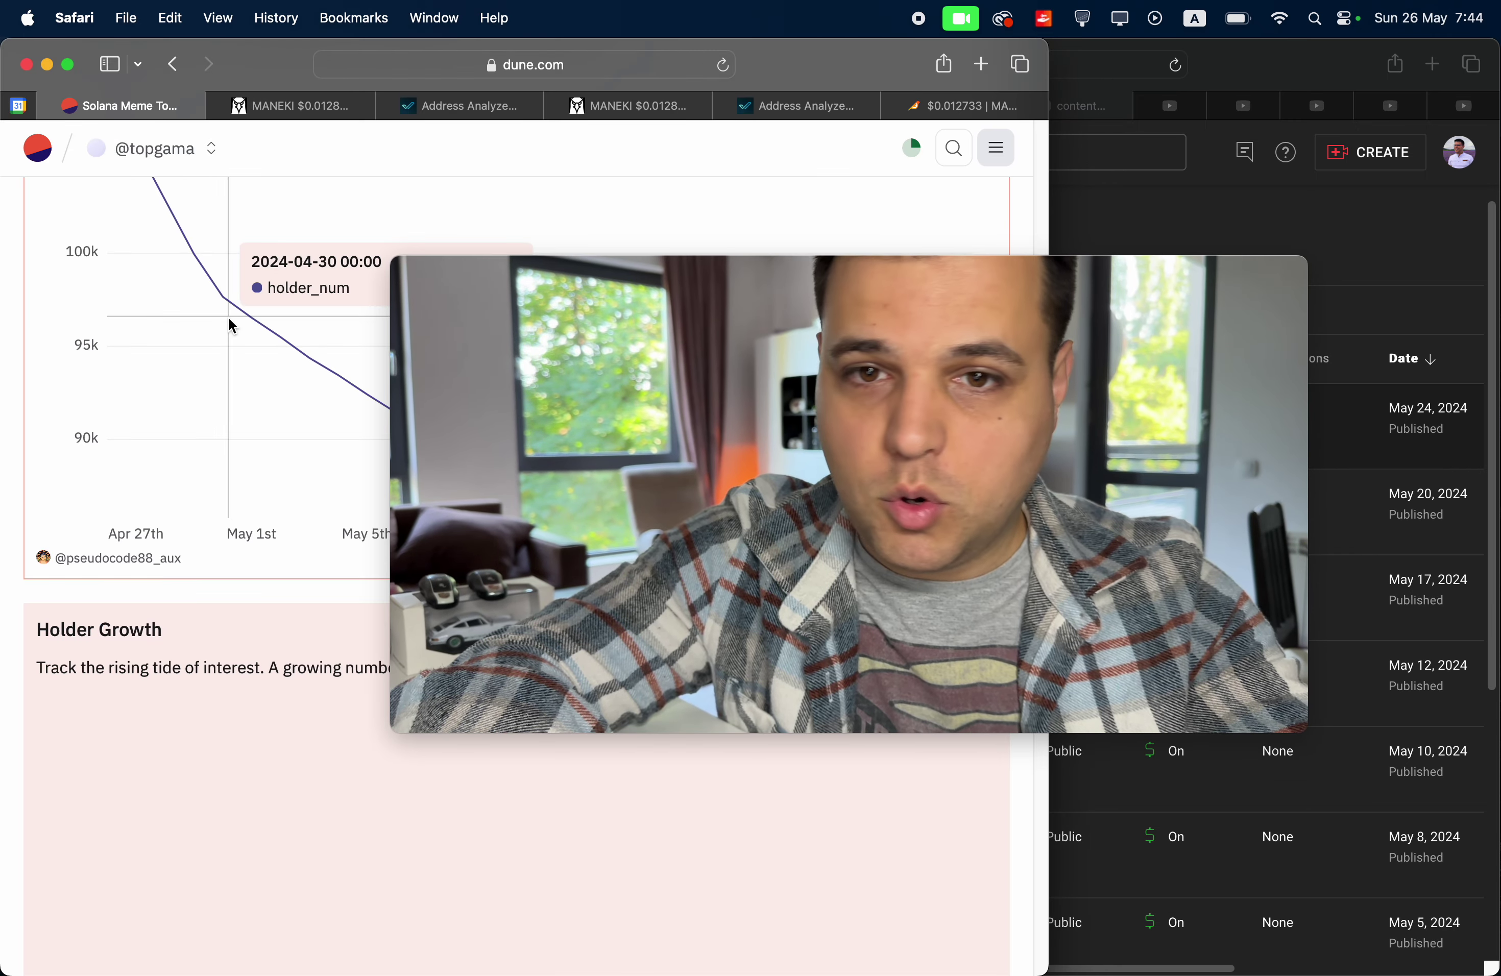
pyautogui.moveTo(595, 419); pyautogui.dragTo(738, 519)
pyautogui.moveTo(952, 563); pyautogui.dragTo(483, 450)
pyautogui.click(1213, 232)
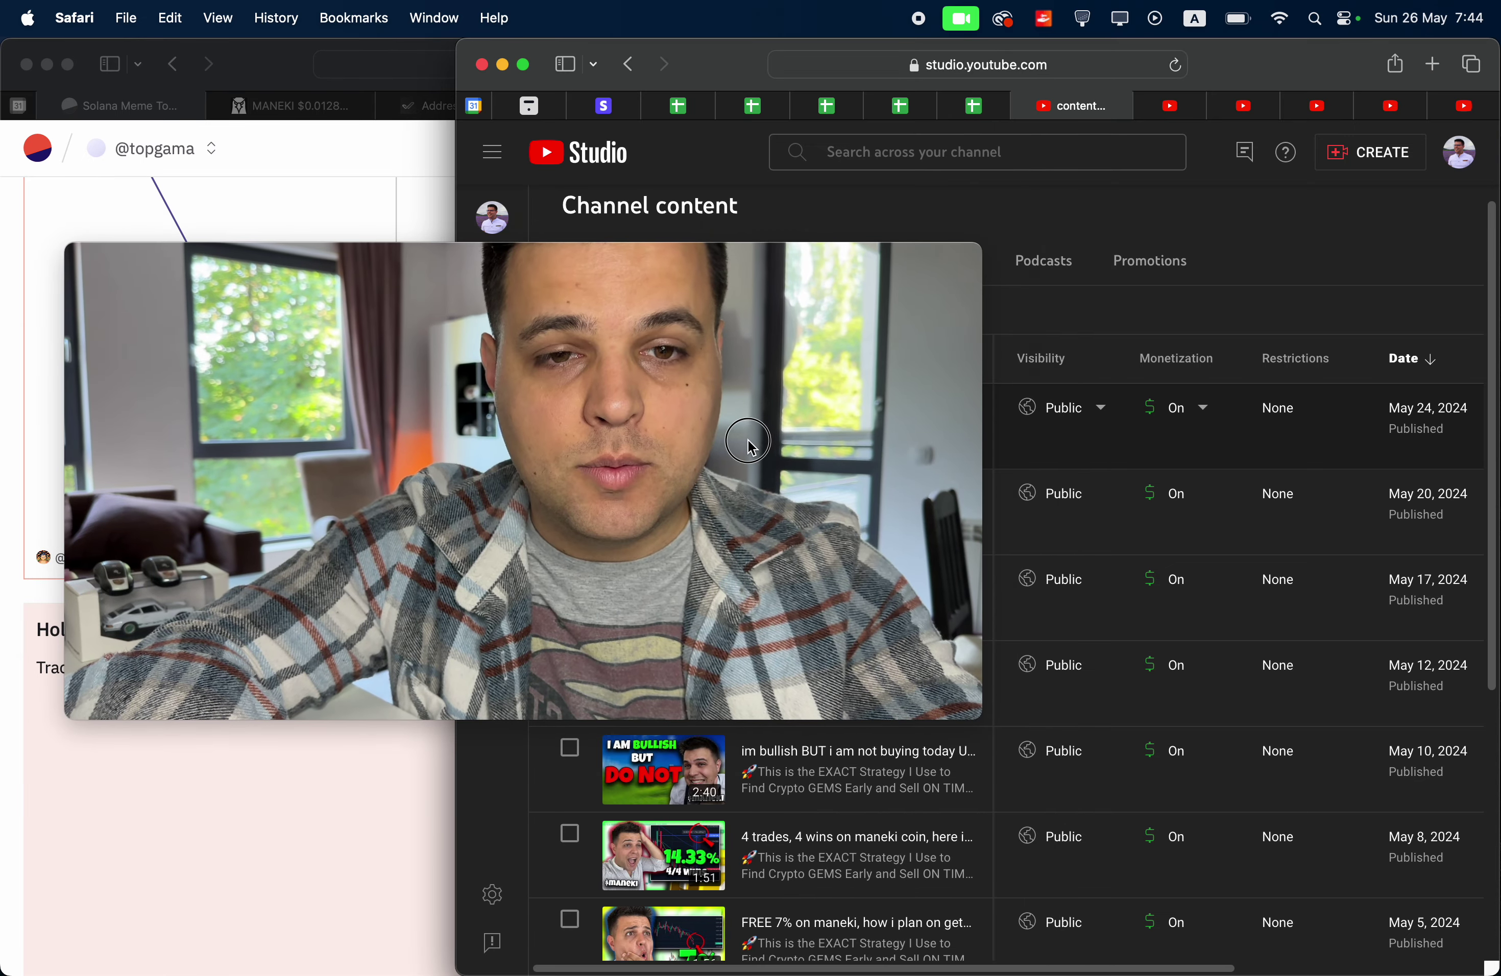
pyautogui.moveTo(744, 446); pyautogui.dragTo(441, 359)
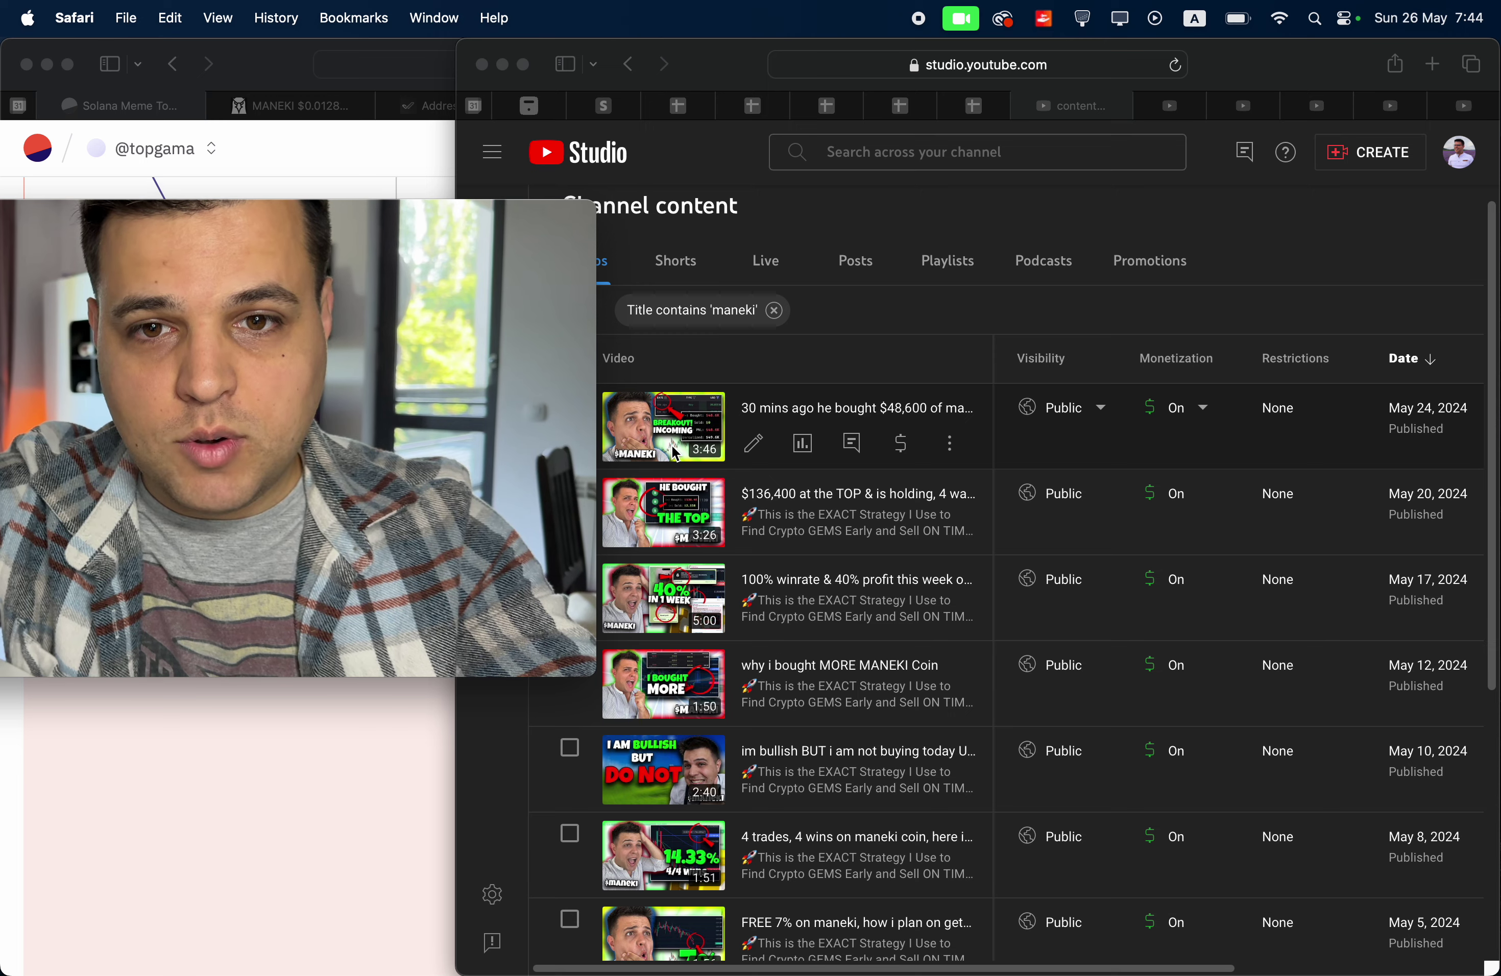
pyautogui.moveTo(536, 412); pyautogui.dragTo(936, 359)
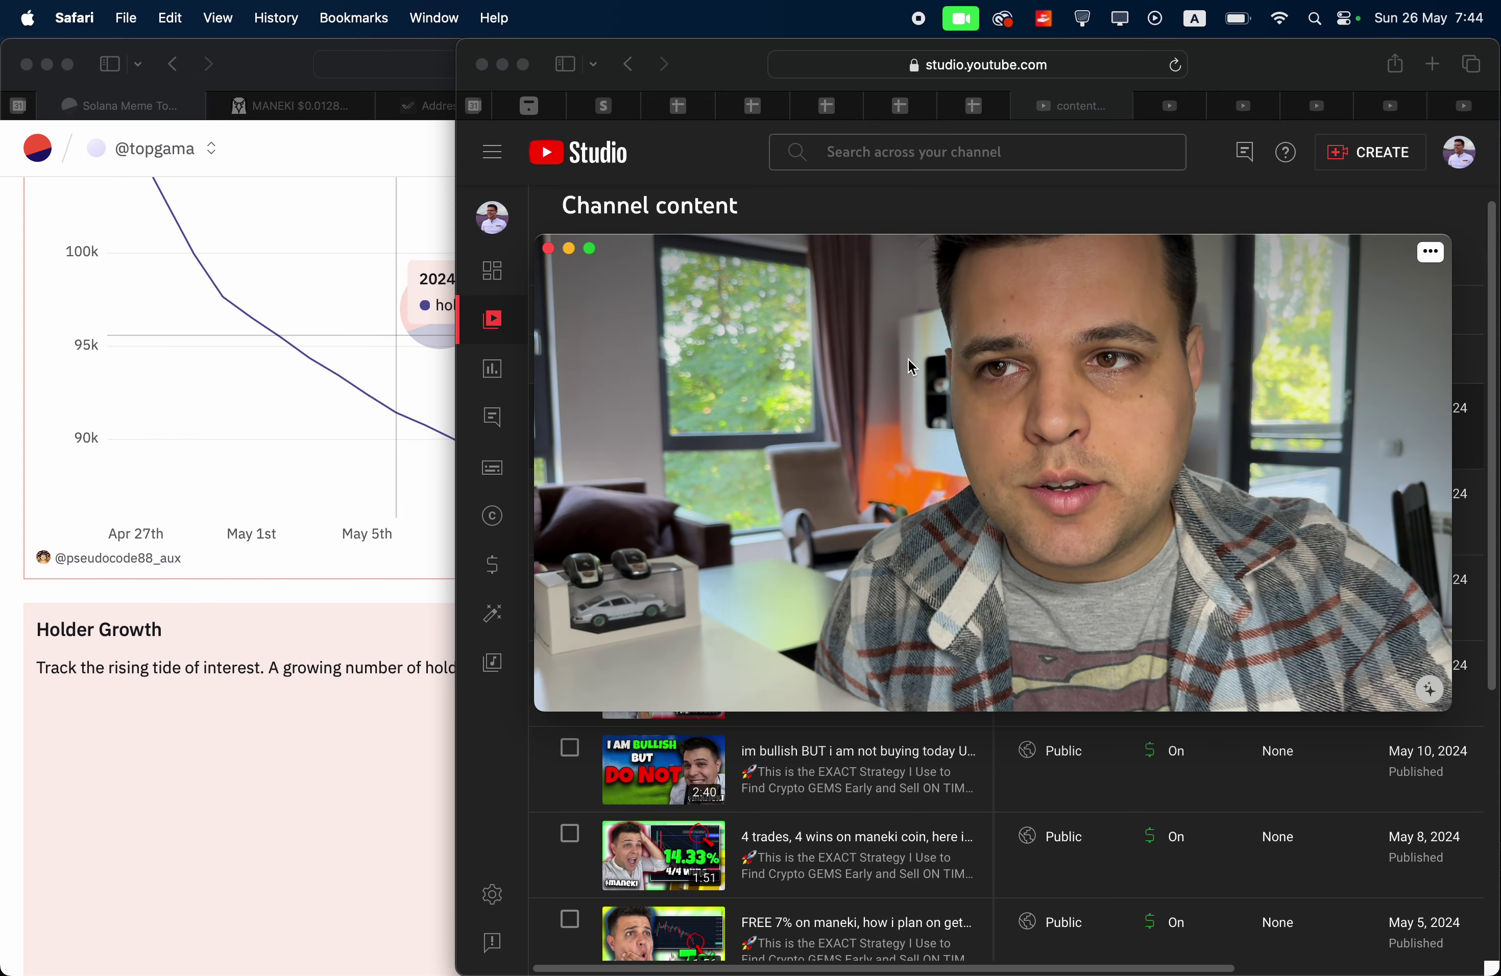
# Move past the Dune dashboard and whale wallet analysis to the MANEKI/SOL chart and zoom it.
pyautogui.click(308, 301)
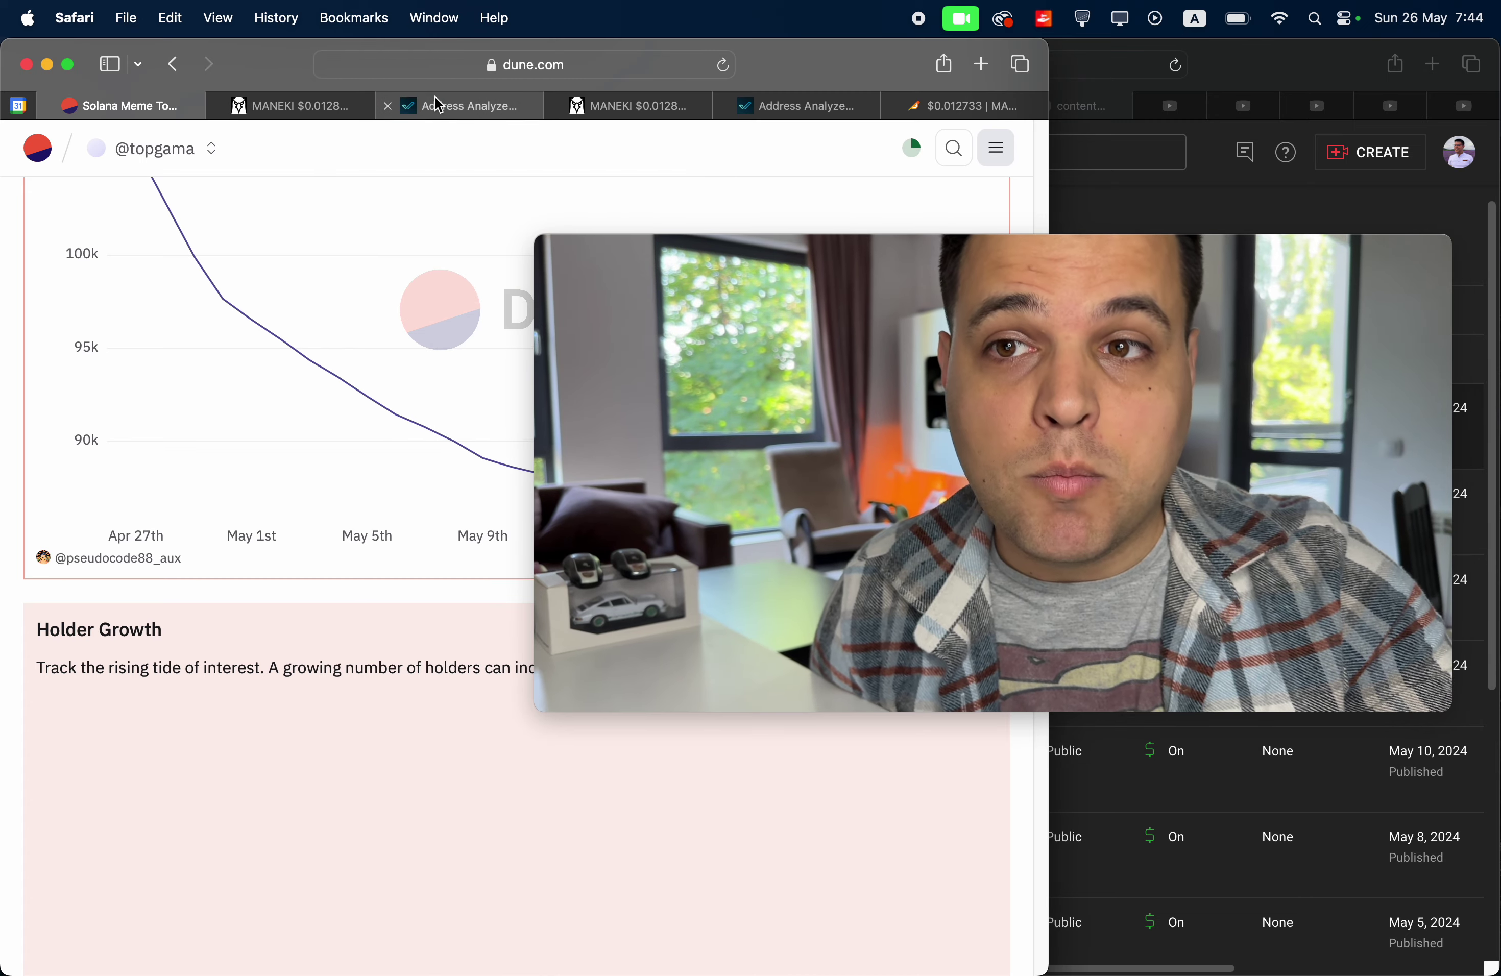
pyautogui.click(437, 104)
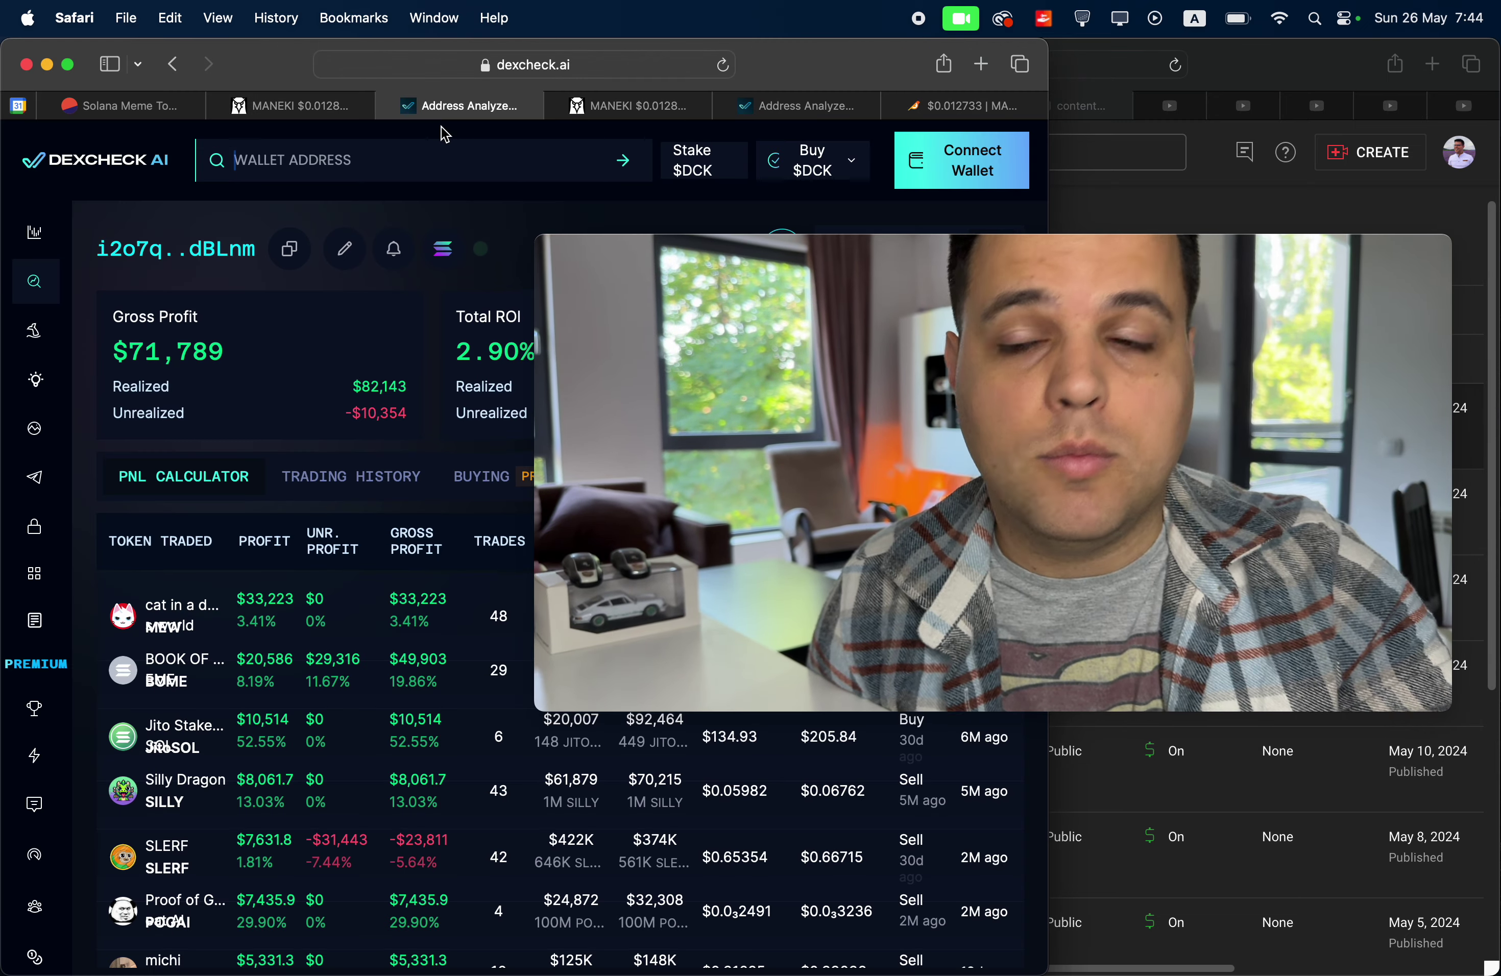
pyautogui.click(304, 103)
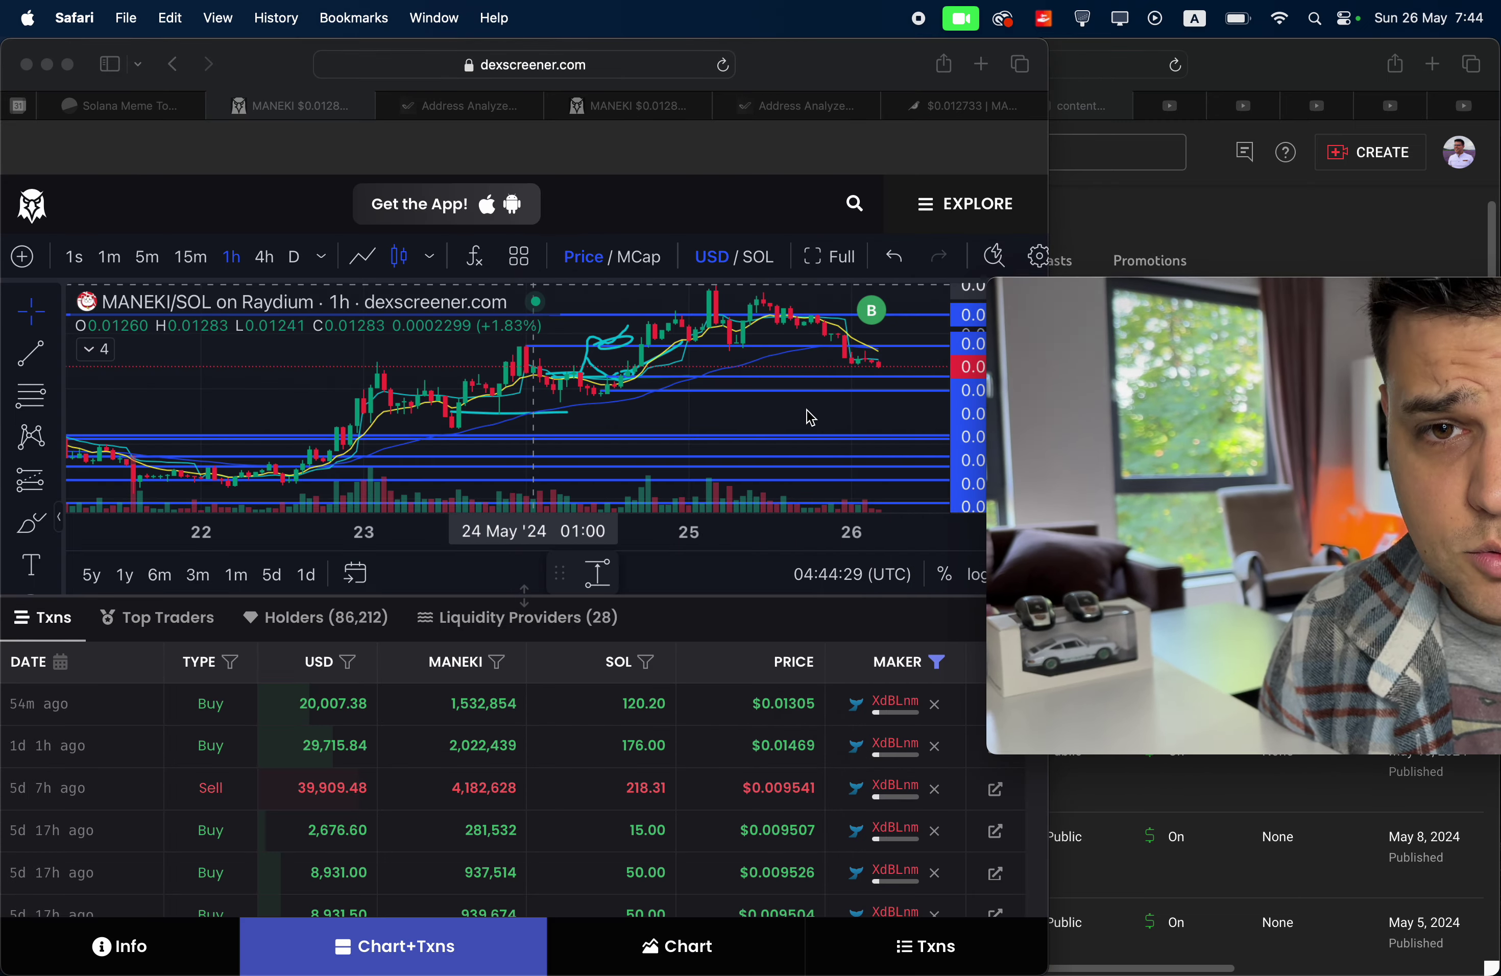
pyautogui.click(810, 418)
pyautogui.scroll(-5, 777, 415)
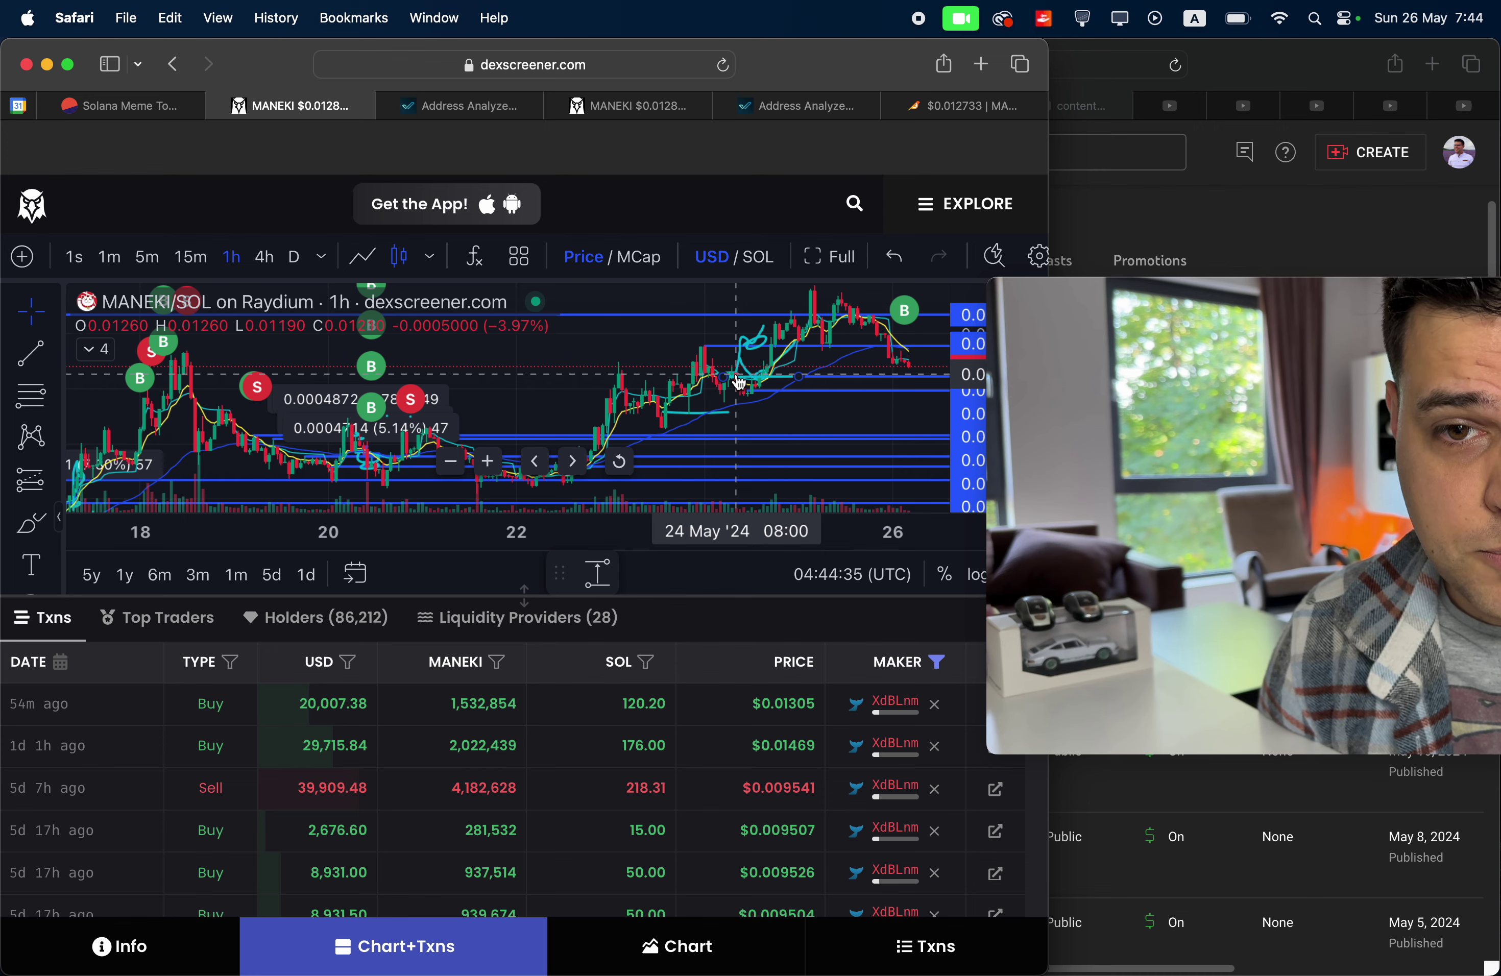
pyautogui.scroll(3, 789, 417)
# Stretch and pan the candles, then measure the latest swings of roughly 10%.
pyautogui.moveTo(961, 415); pyautogui.dragTo(961, 314)
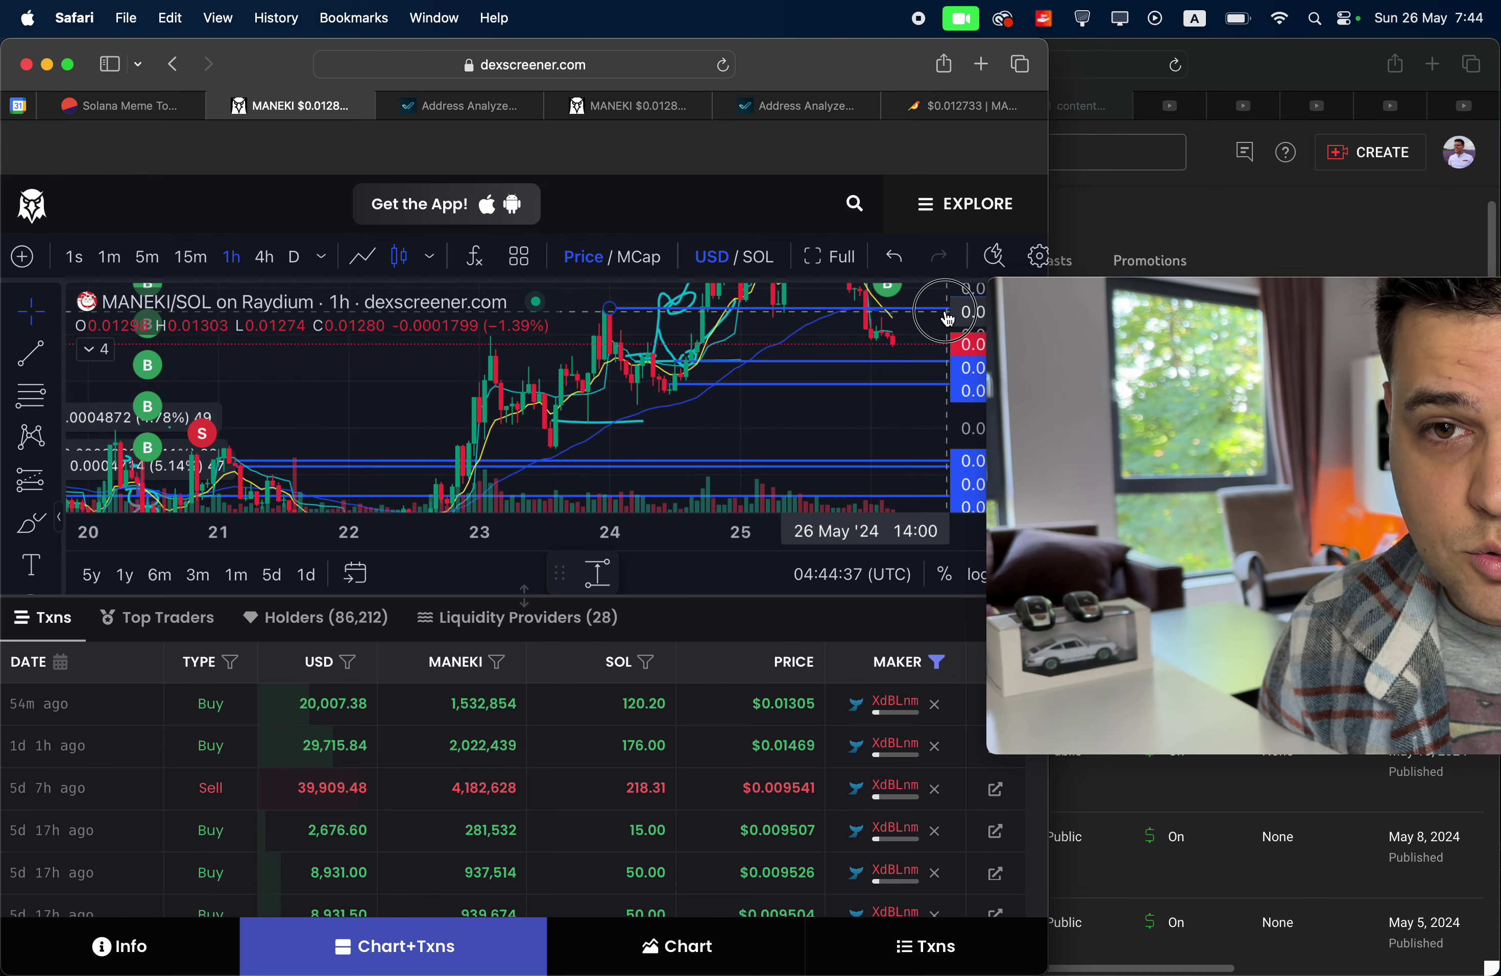
pyautogui.scroll(2, 775, 379)
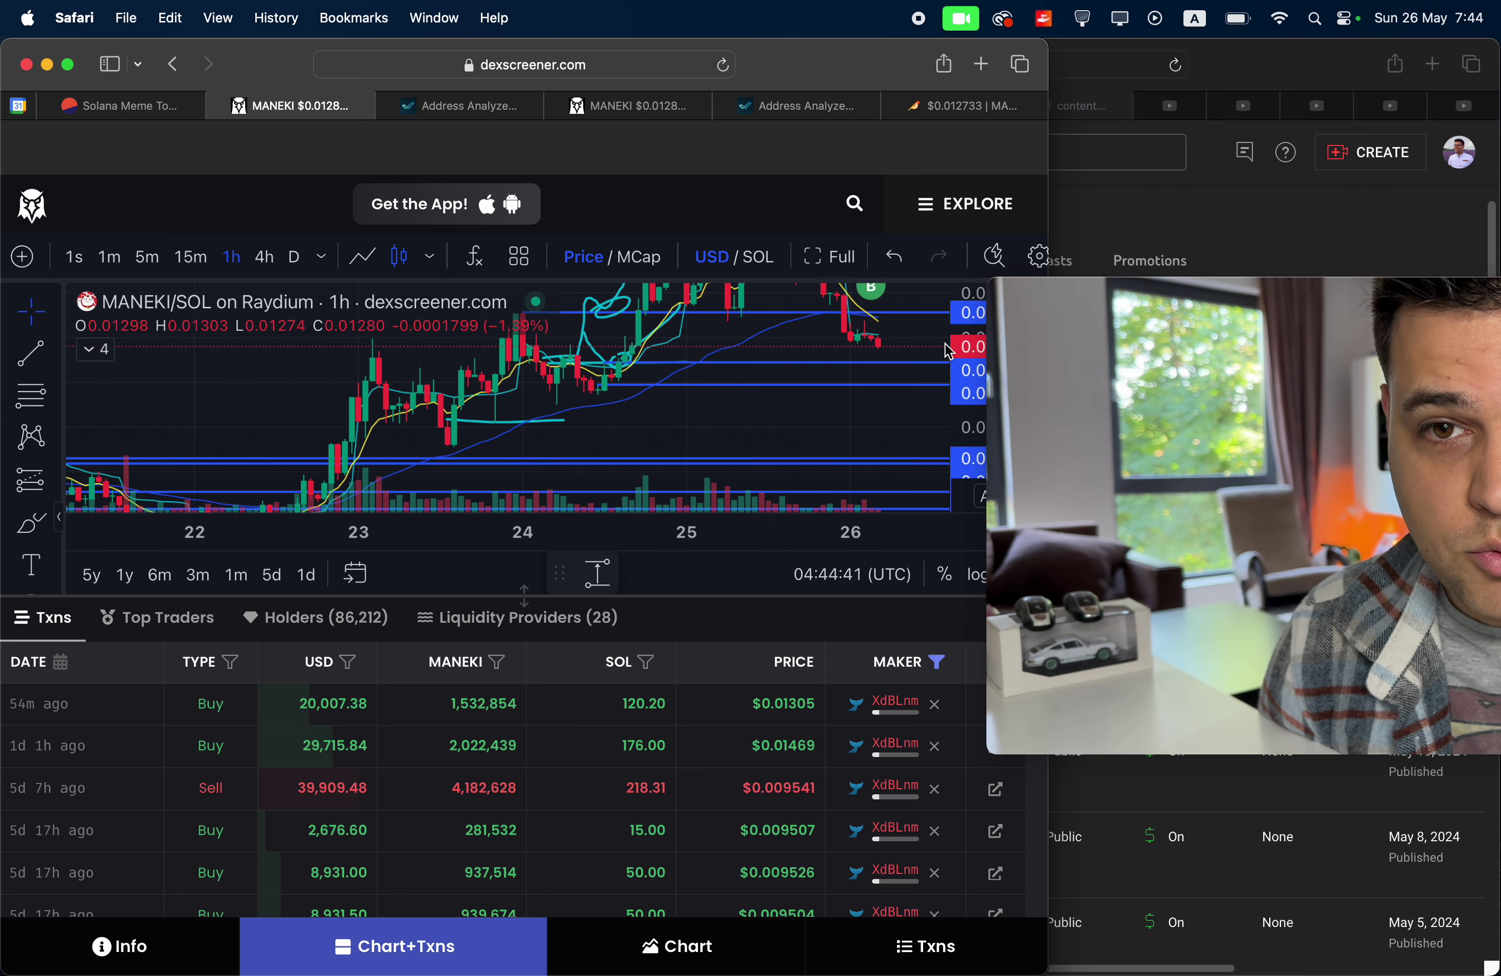
pyautogui.moveTo(760, 324); pyautogui.dragTo(784, 368)
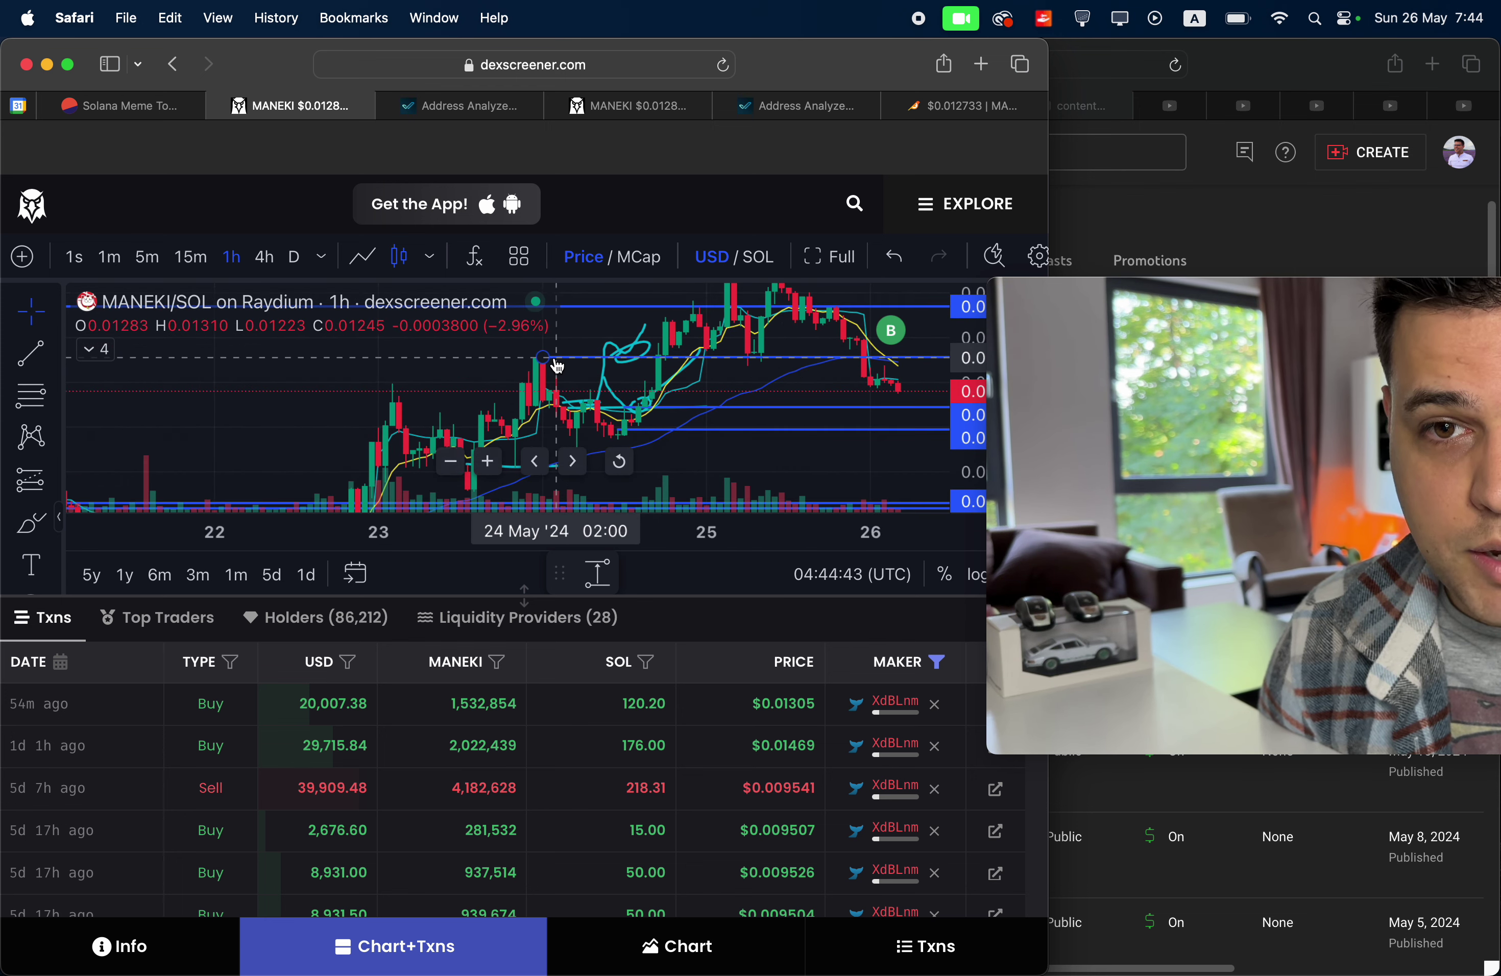
pyautogui.keyDown('shift'); pyautogui.click(759, 360); pyautogui.keyUp('shift')
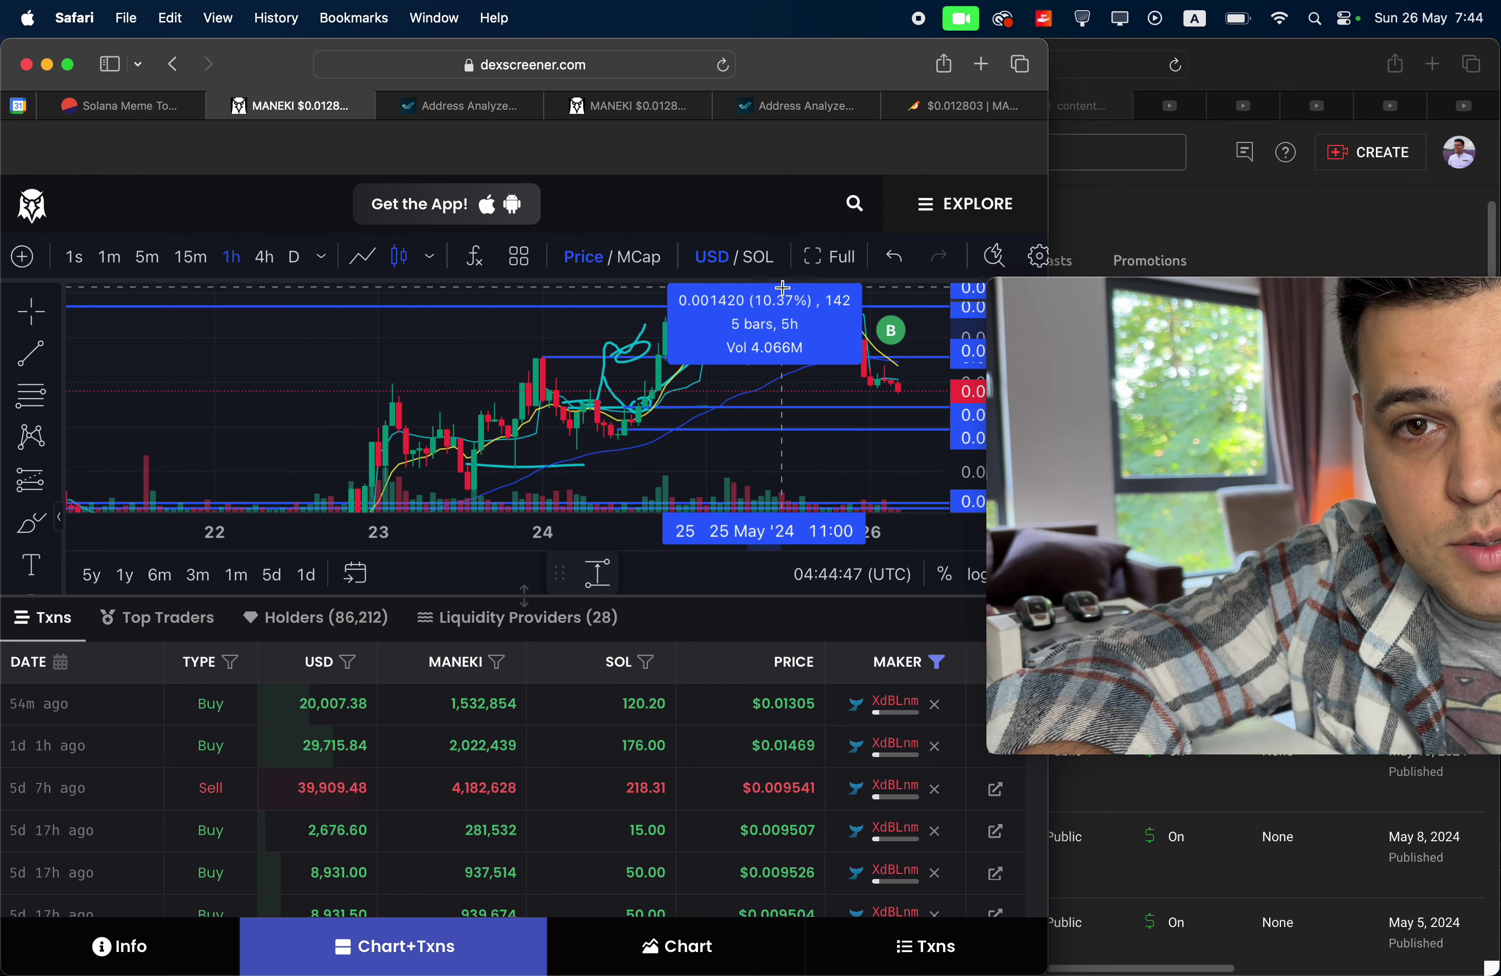
pyautogui.click(743, 357)
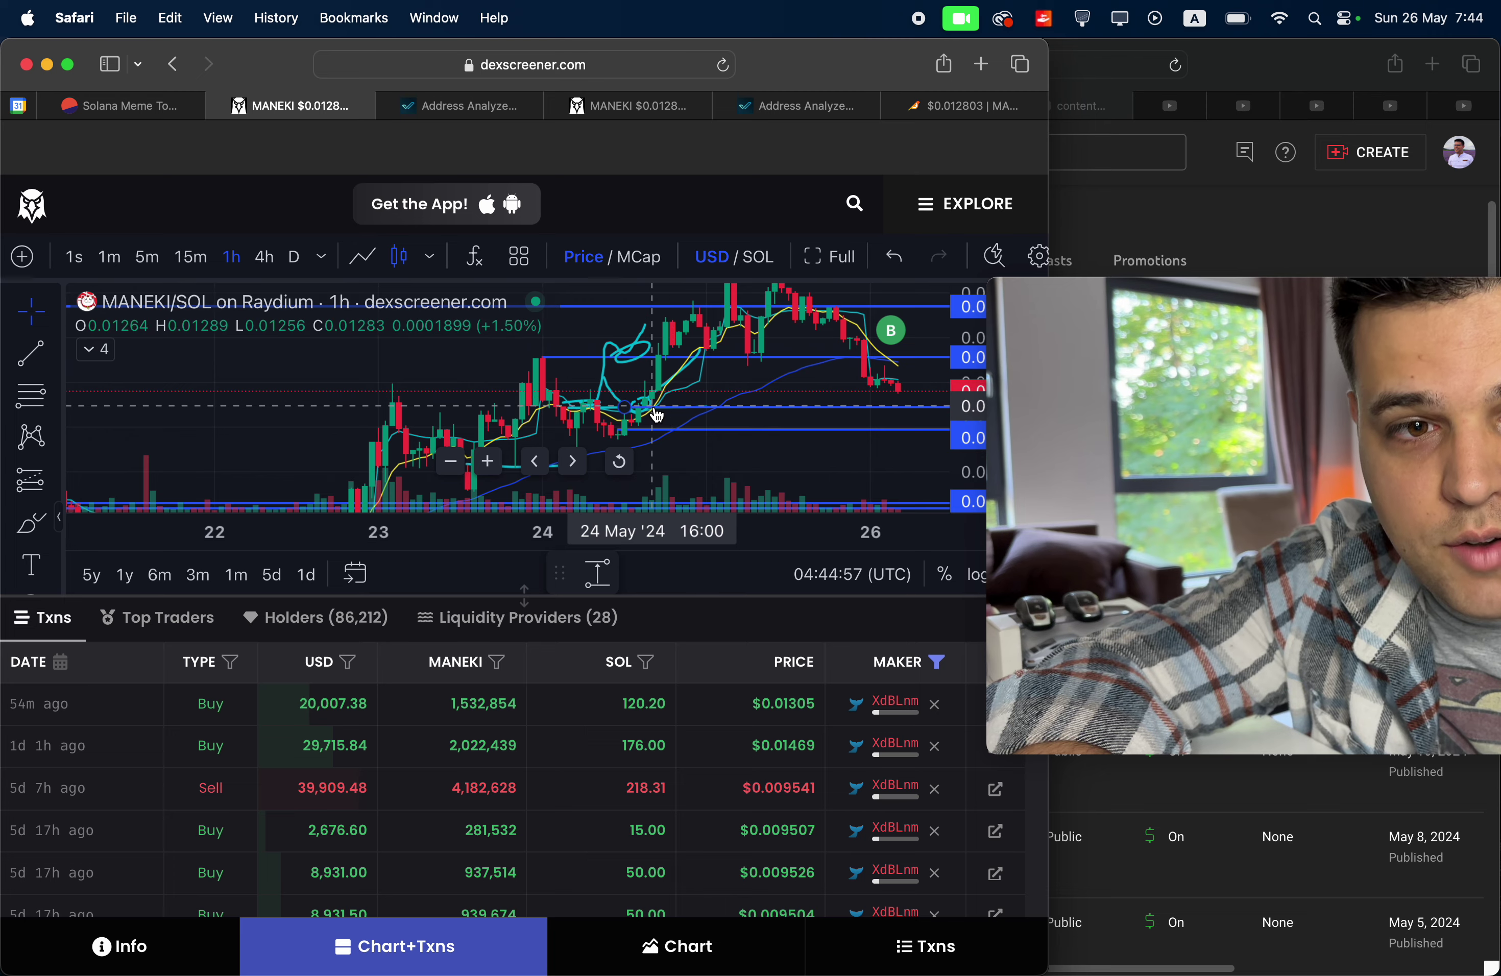
pyautogui.keyDown('shift'); pyautogui.click(656, 415); pyautogui.keyUp('shift')
pyautogui.click(754, 296)
pyautogui.moveTo(1213, 394); pyautogui.dragTo(748, 399)
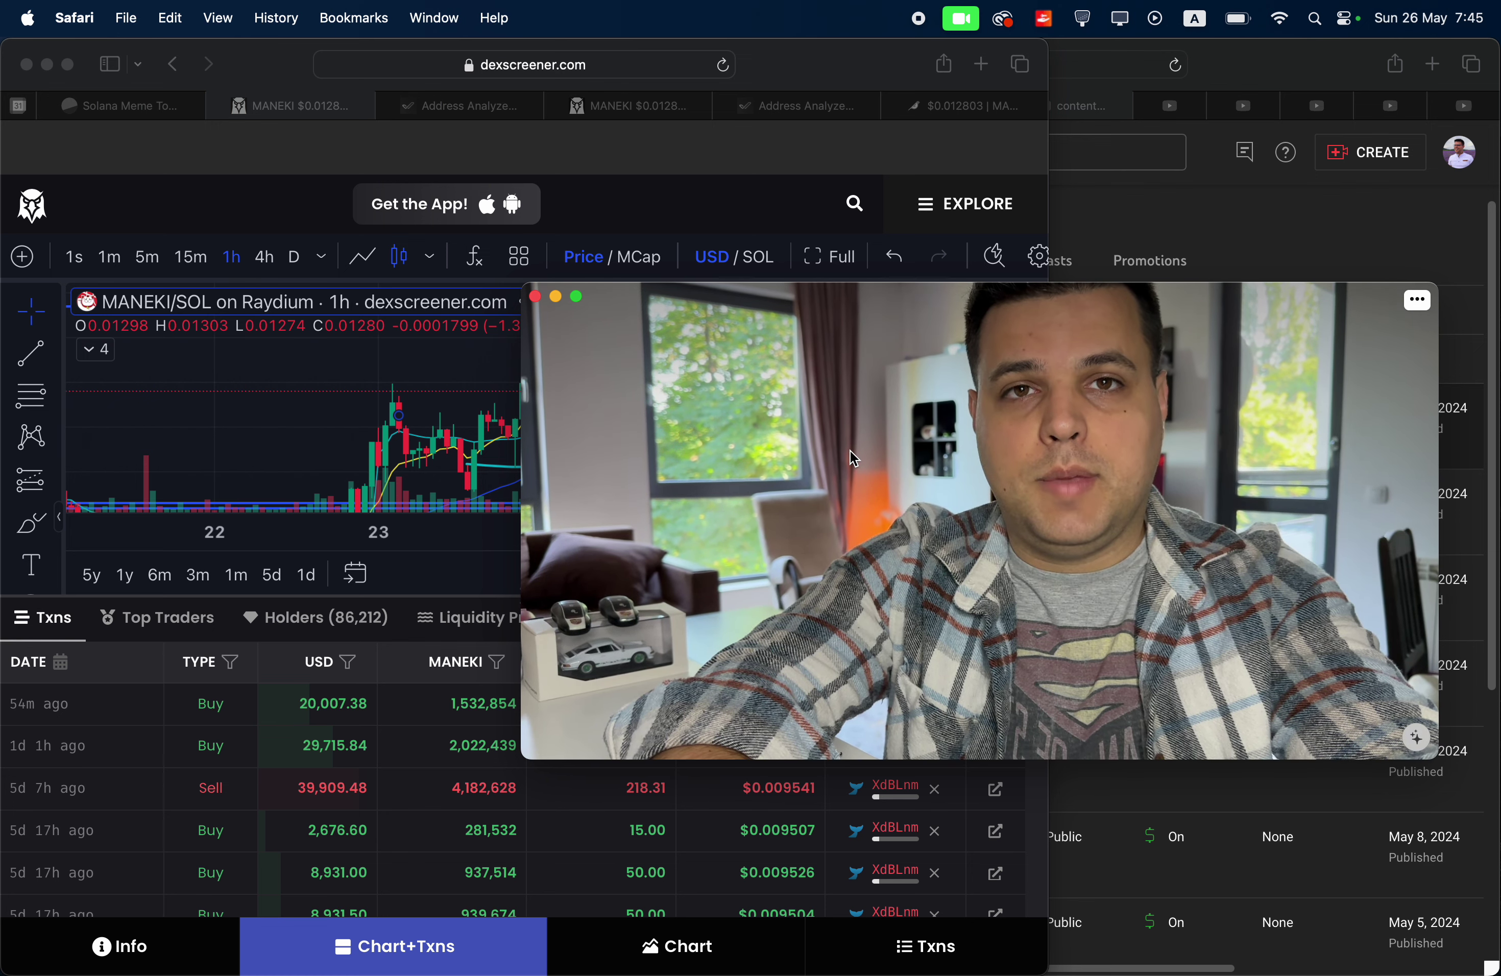
pyautogui.moveTo(862, 456); pyautogui.dragTo(758, 461)
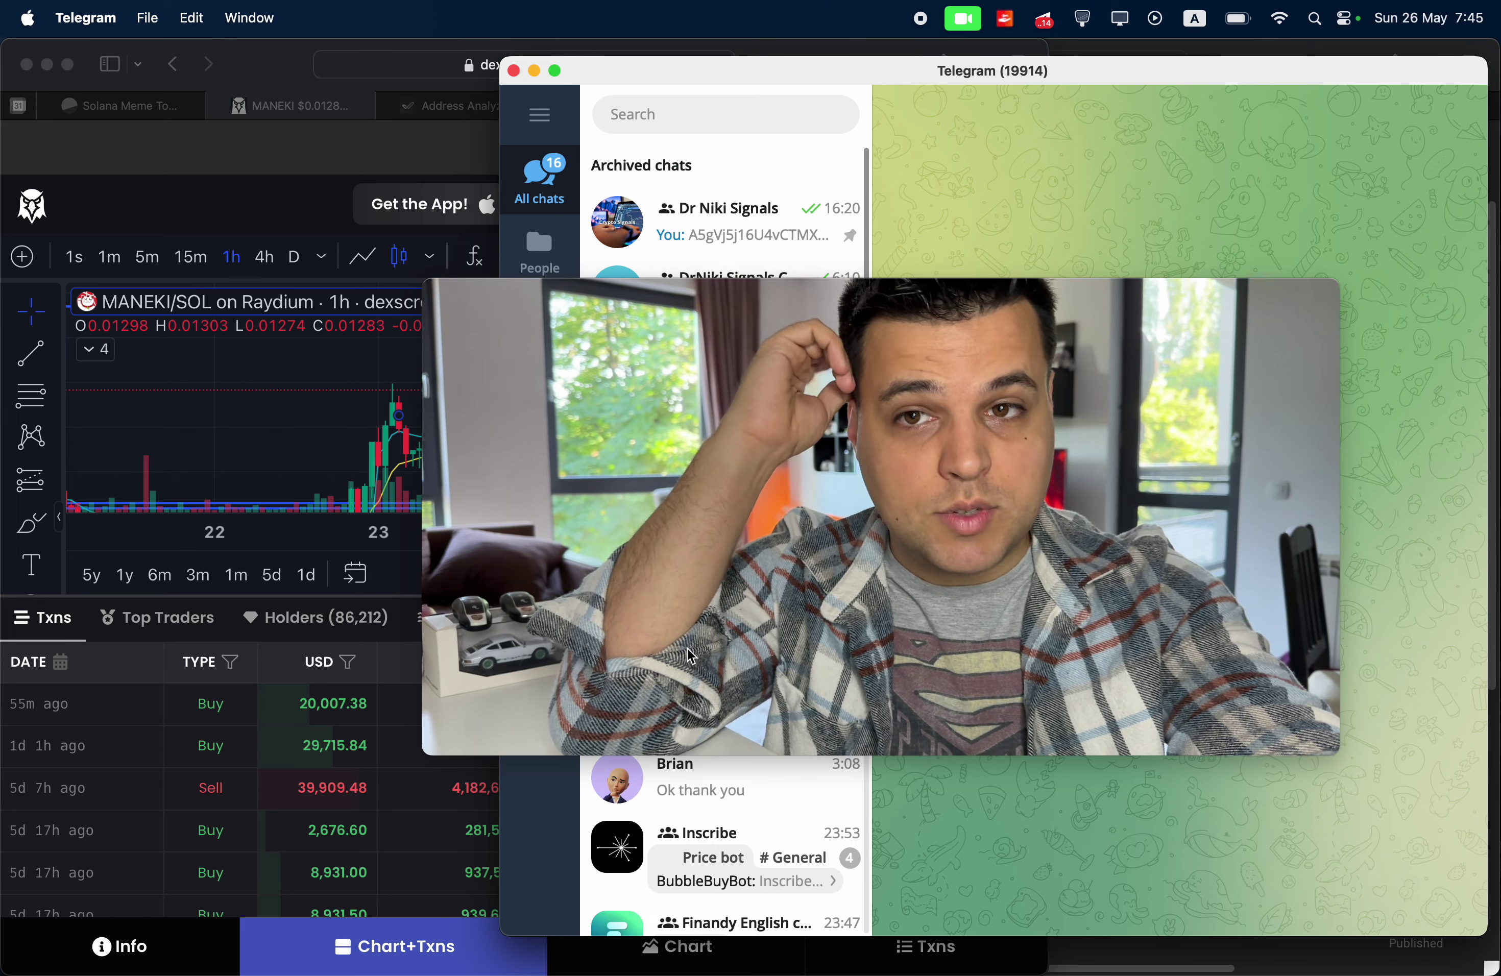
# Open the signals group chat and scroll back through its message history.
pyautogui.moveTo(840, 645); pyautogui.dragTo(409, 716)
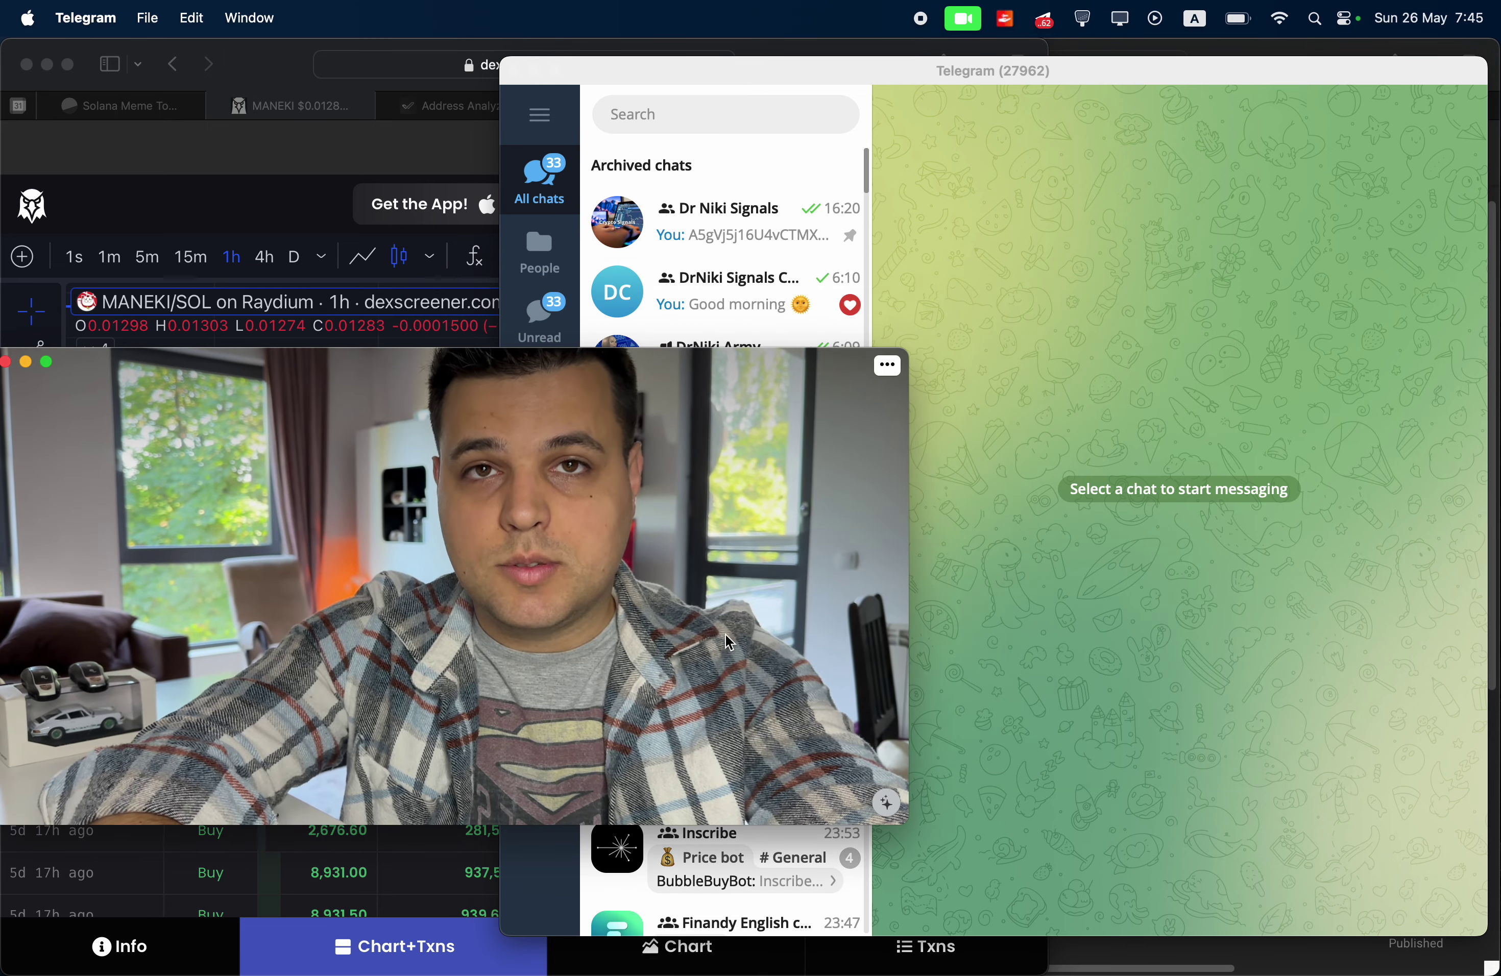
pyautogui.moveTo(803, 660); pyautogui.dragTo(874, 701)
pyautogui.click(787, 244)
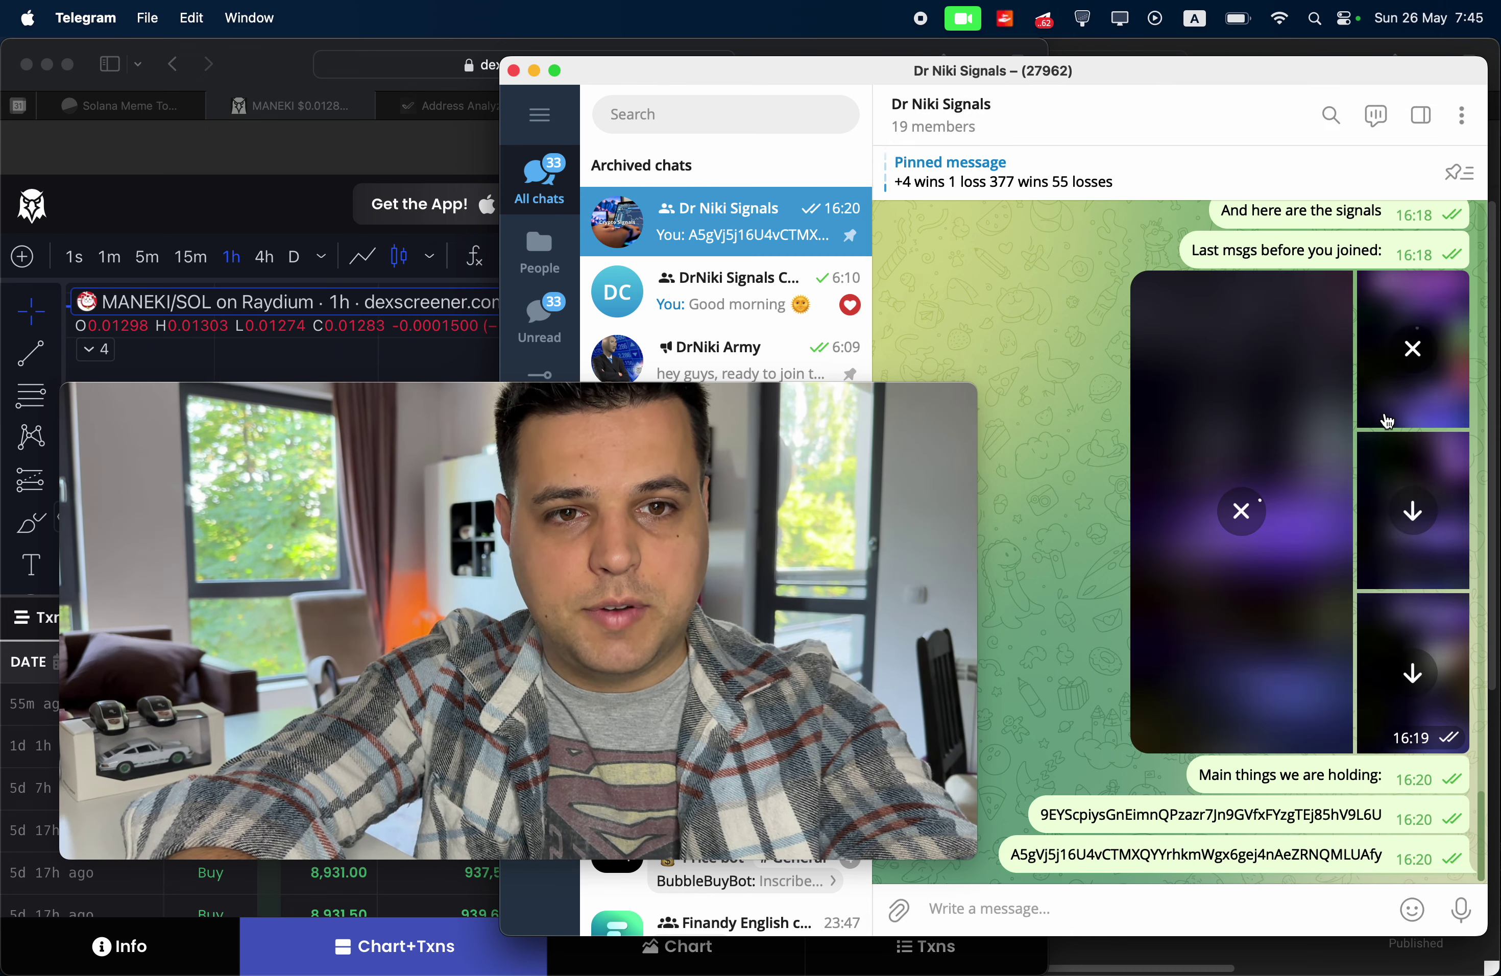
pyautogui.scroll(6, 1375, 647)
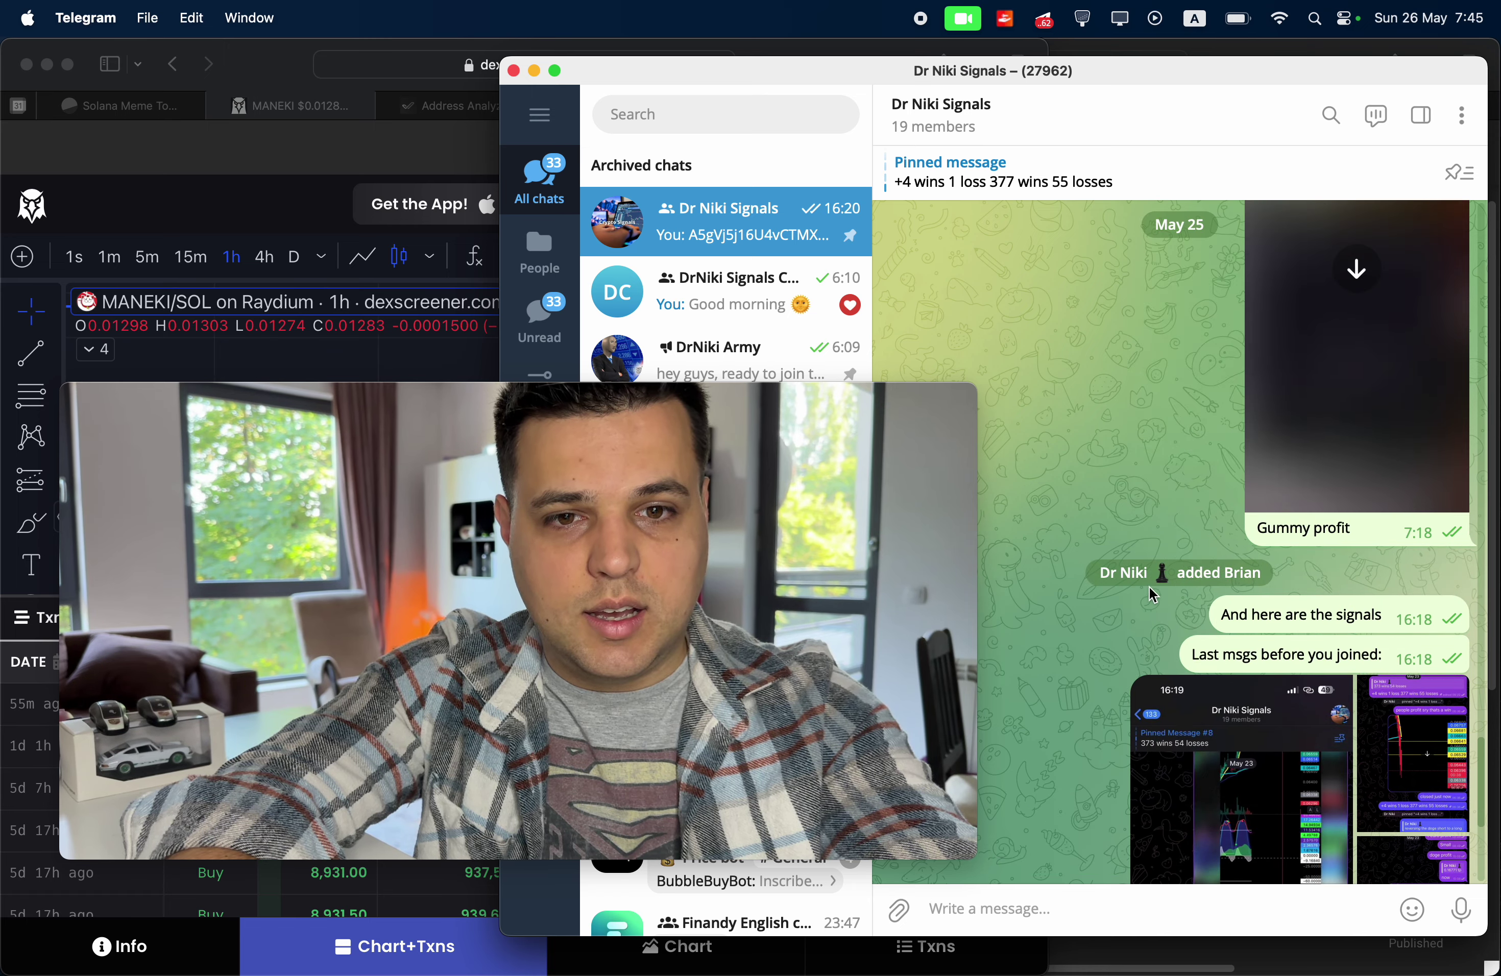
pyautogui.scroll(8, 1237, 615)
pyautogui.scroll(-6, 1325, 687)
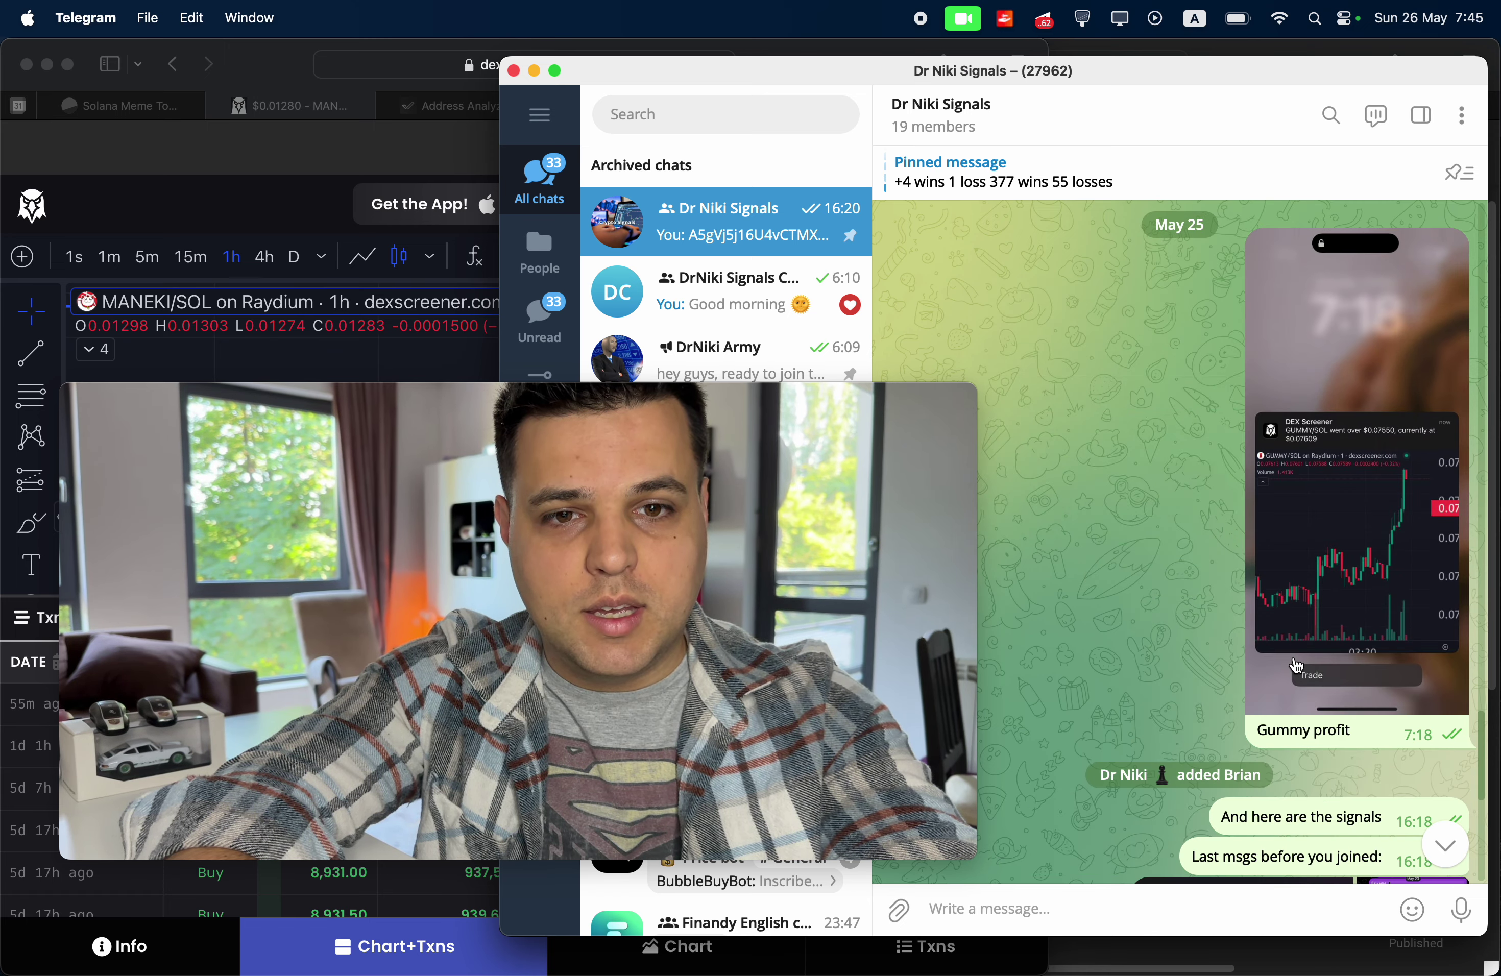
# View the Gummy profit screenshot, then scroll further up to the May 23–24 chart posts.
pyautogui.click(1371, 578)
pyautogui.click(1243, 584)
pyautogui.scroll(8, 1257, 588)
pyautogui.scroll(2, 1143, 590)
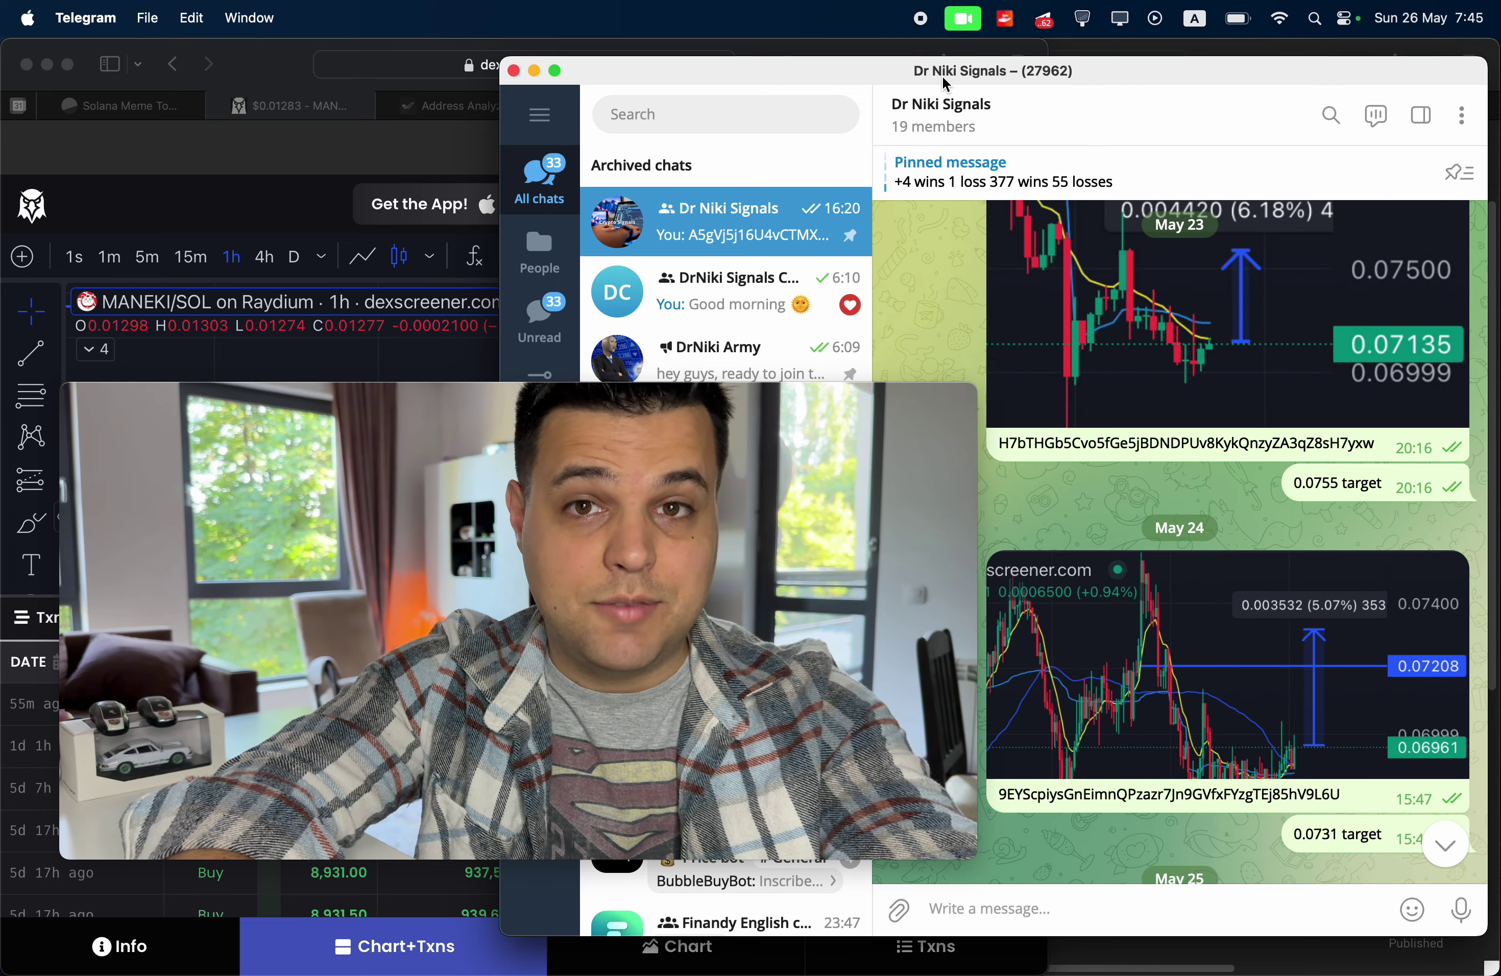
pyautogui.scroll(4, 1012, 405)
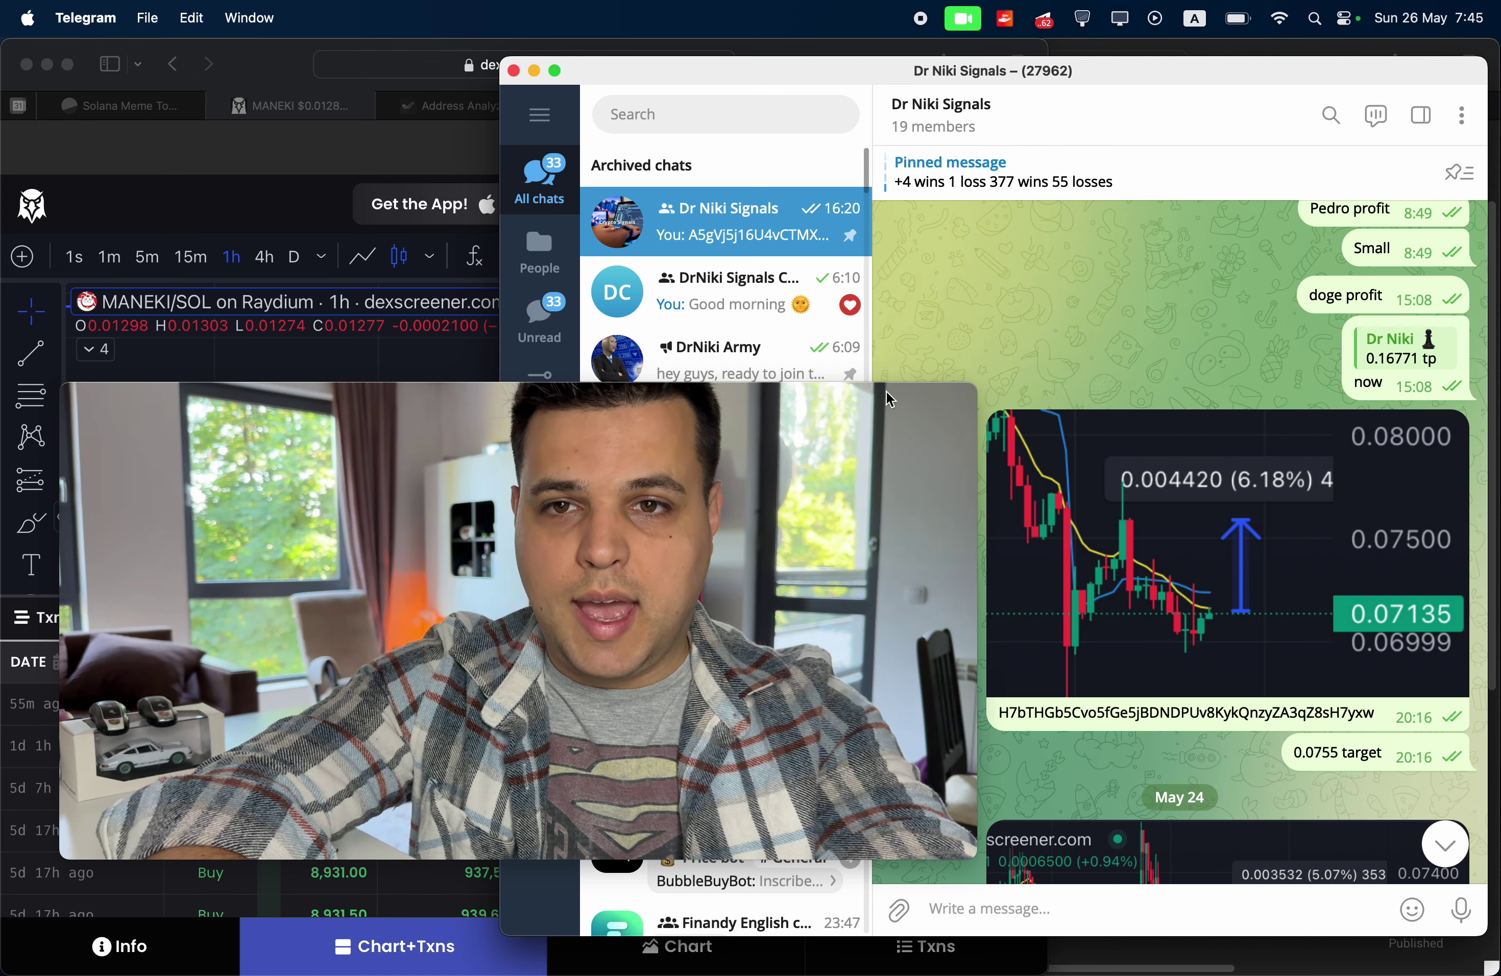
pyautogui.moveTo(1403, 948)
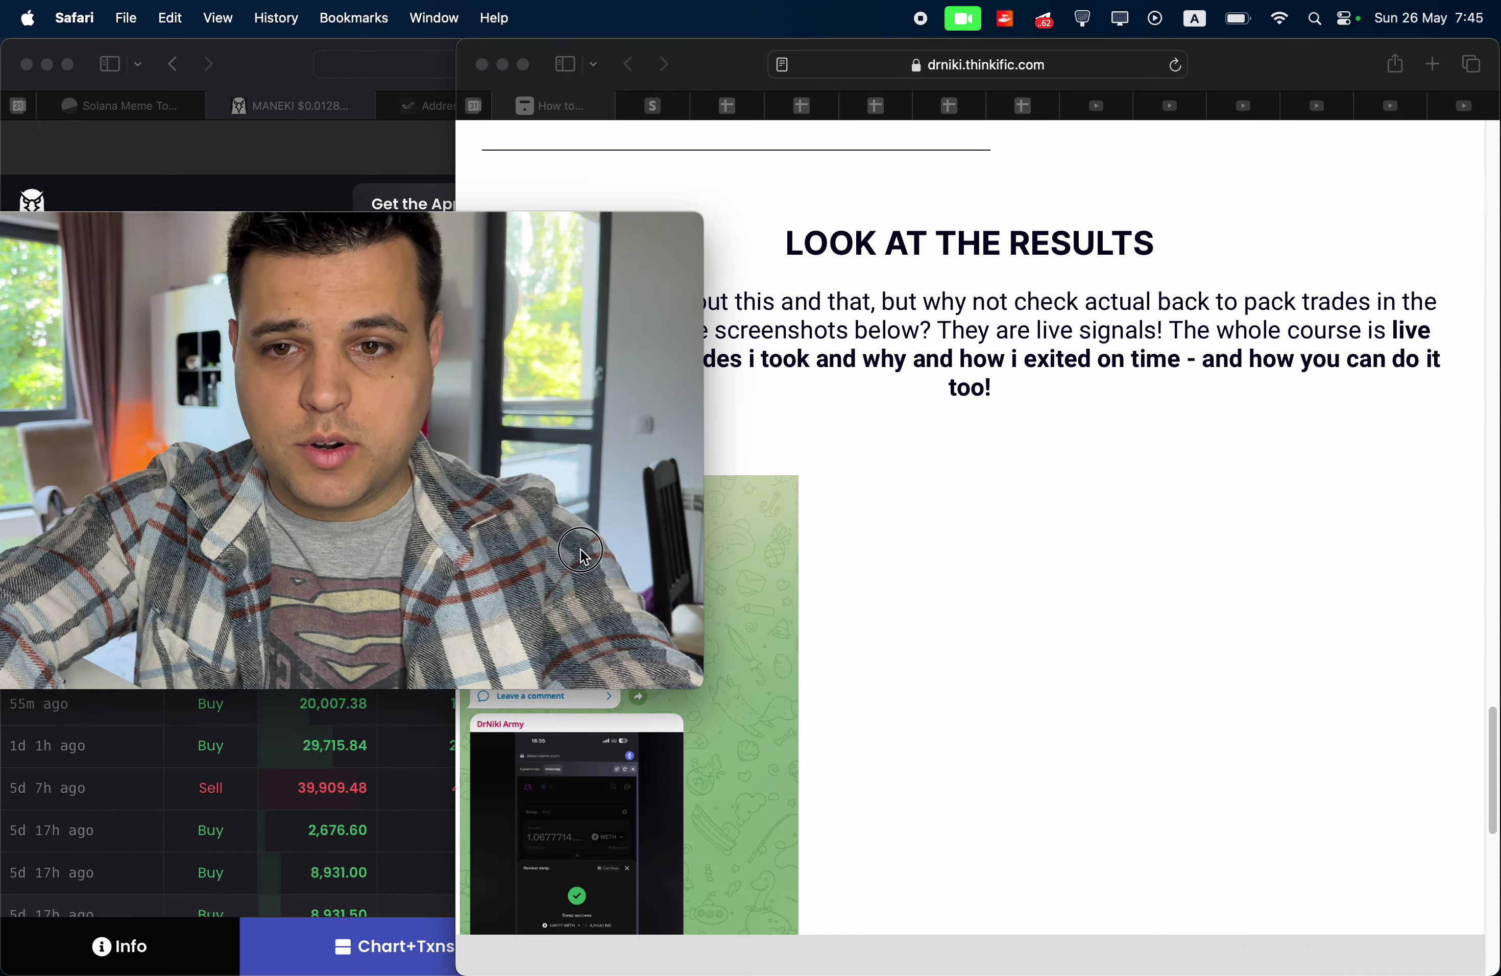
# Bring the Thinkific course sales page forward at the top of the page.
pyautogui.click(575, 550)
pyautogui.scroll(-10, 938, 663)
pyautogui.scroll(15, 939, 664)
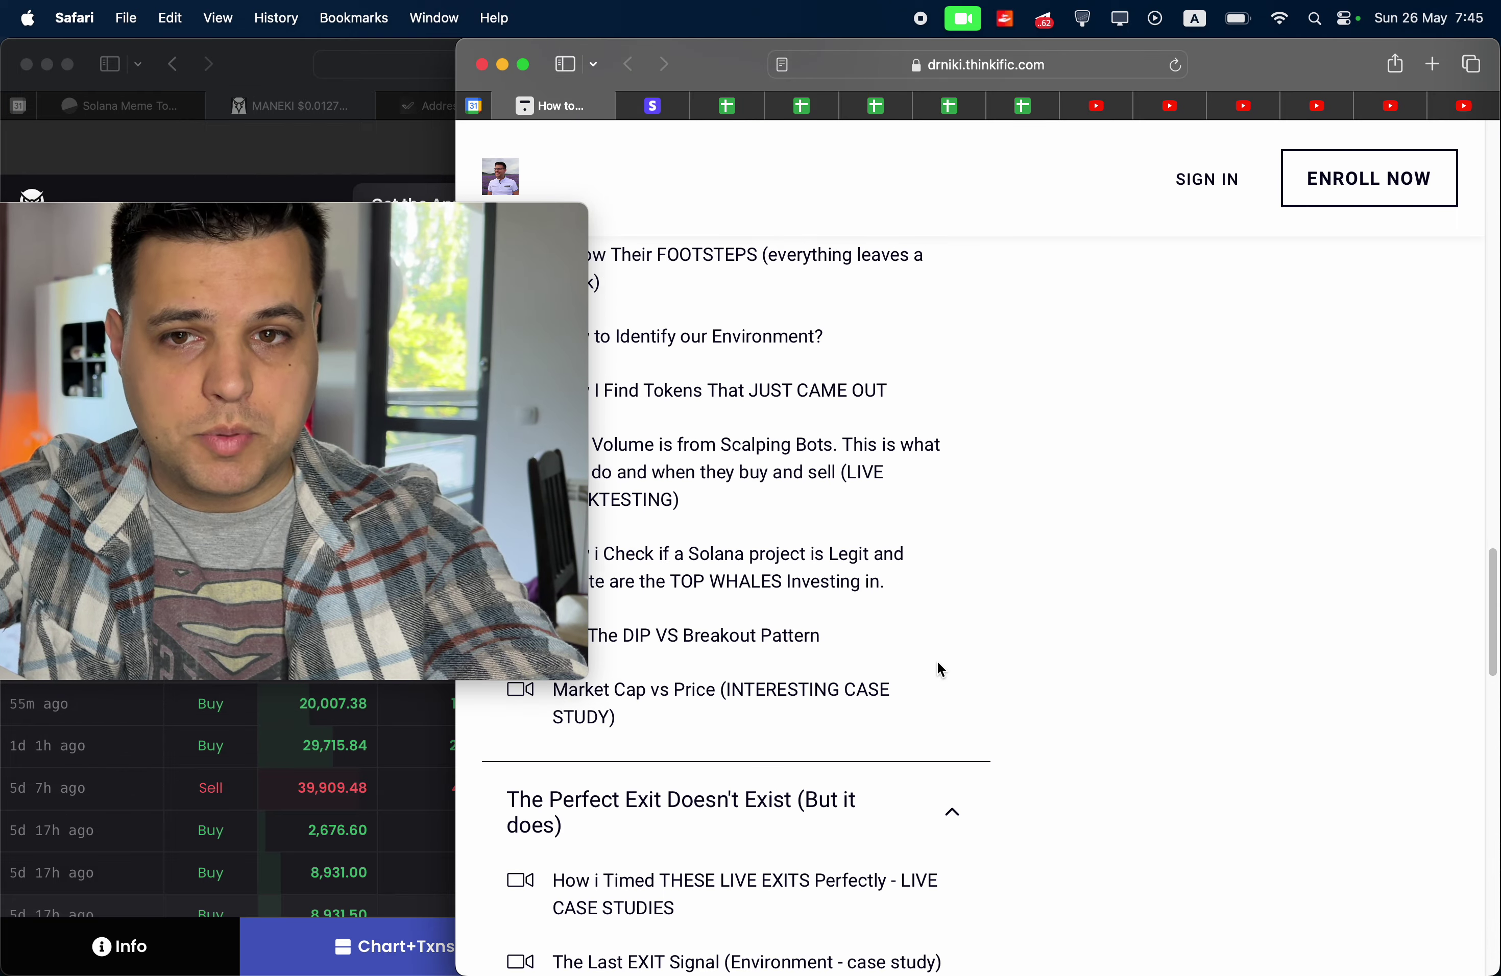
pyautogui.scroll(15, 937, 661)
pyautogui.moveTo(517, 519); pyautogui.dragTo(540, 732)
pyautogui.moveTo(780, 655); pyautogui.dragTo(406, 507)
# Scroll through the lesson curriculum and results section, ending at the $97 one-time price card.
pyautogui.scroll(-5, 688, 620)
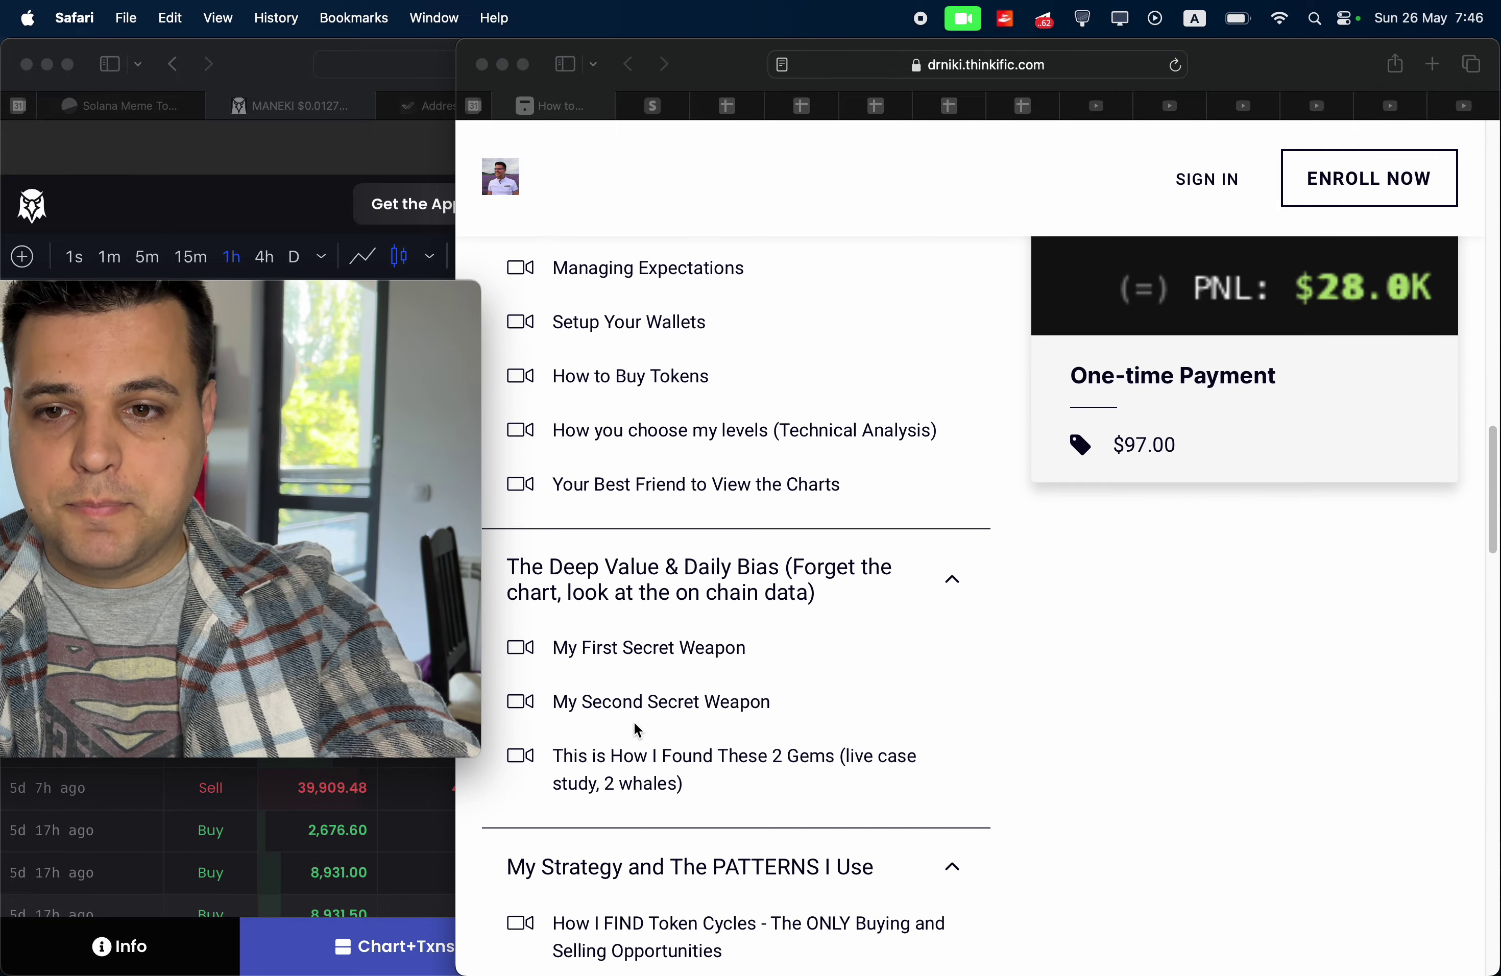
pyautogui.scroll(-3, 743, 683)
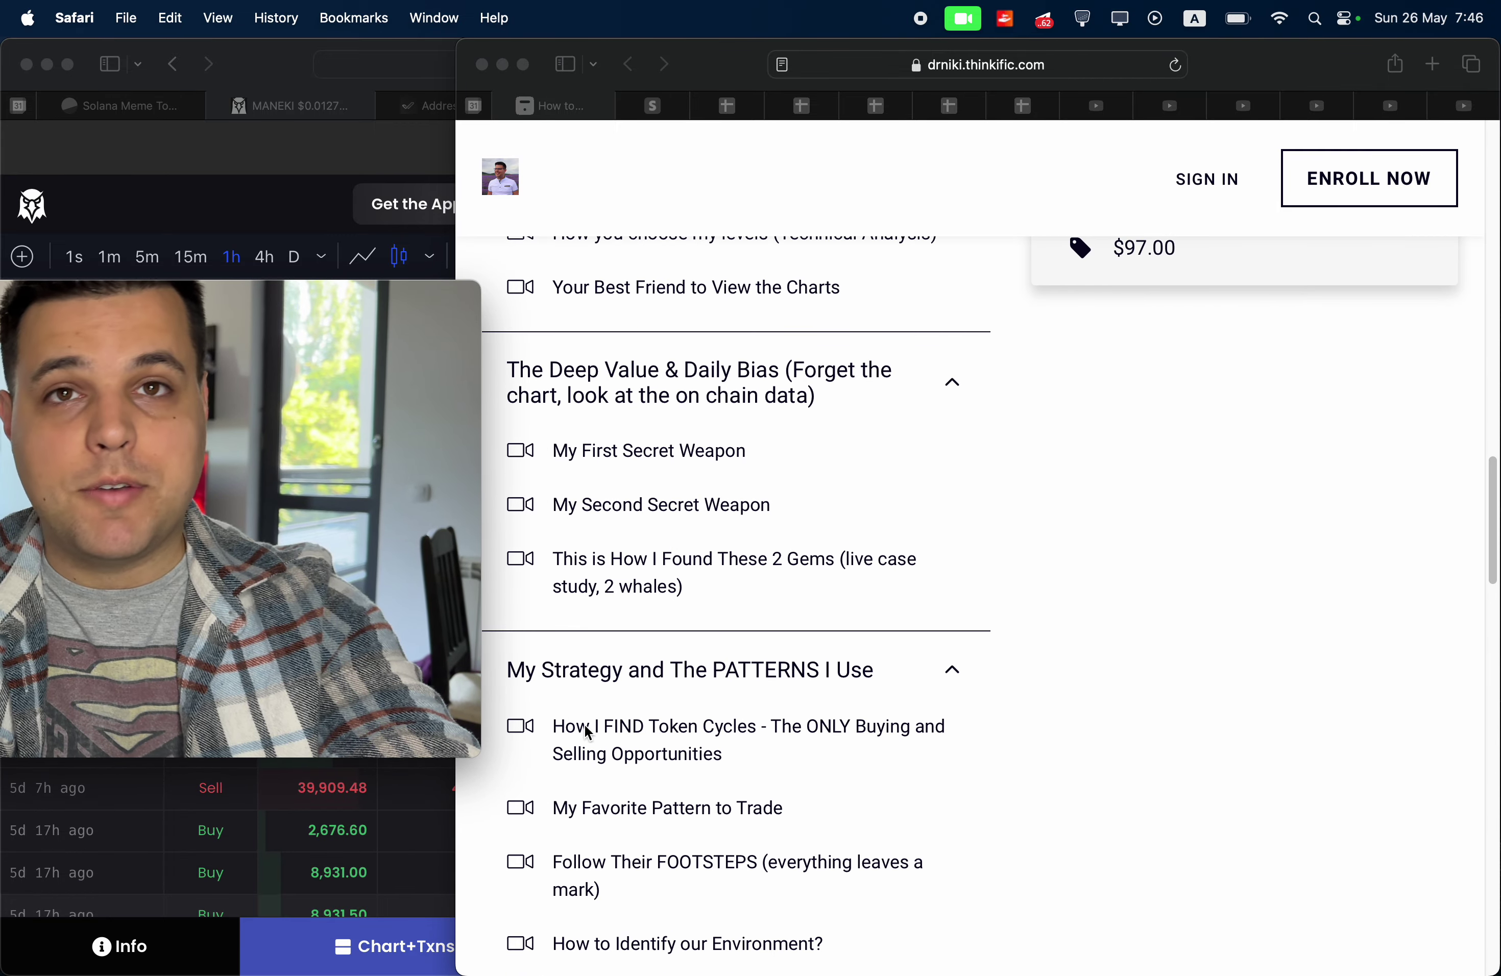
pyautogui.scroll(-5, 698, 754)
pyautogui.scroll(-2, 754, 791)
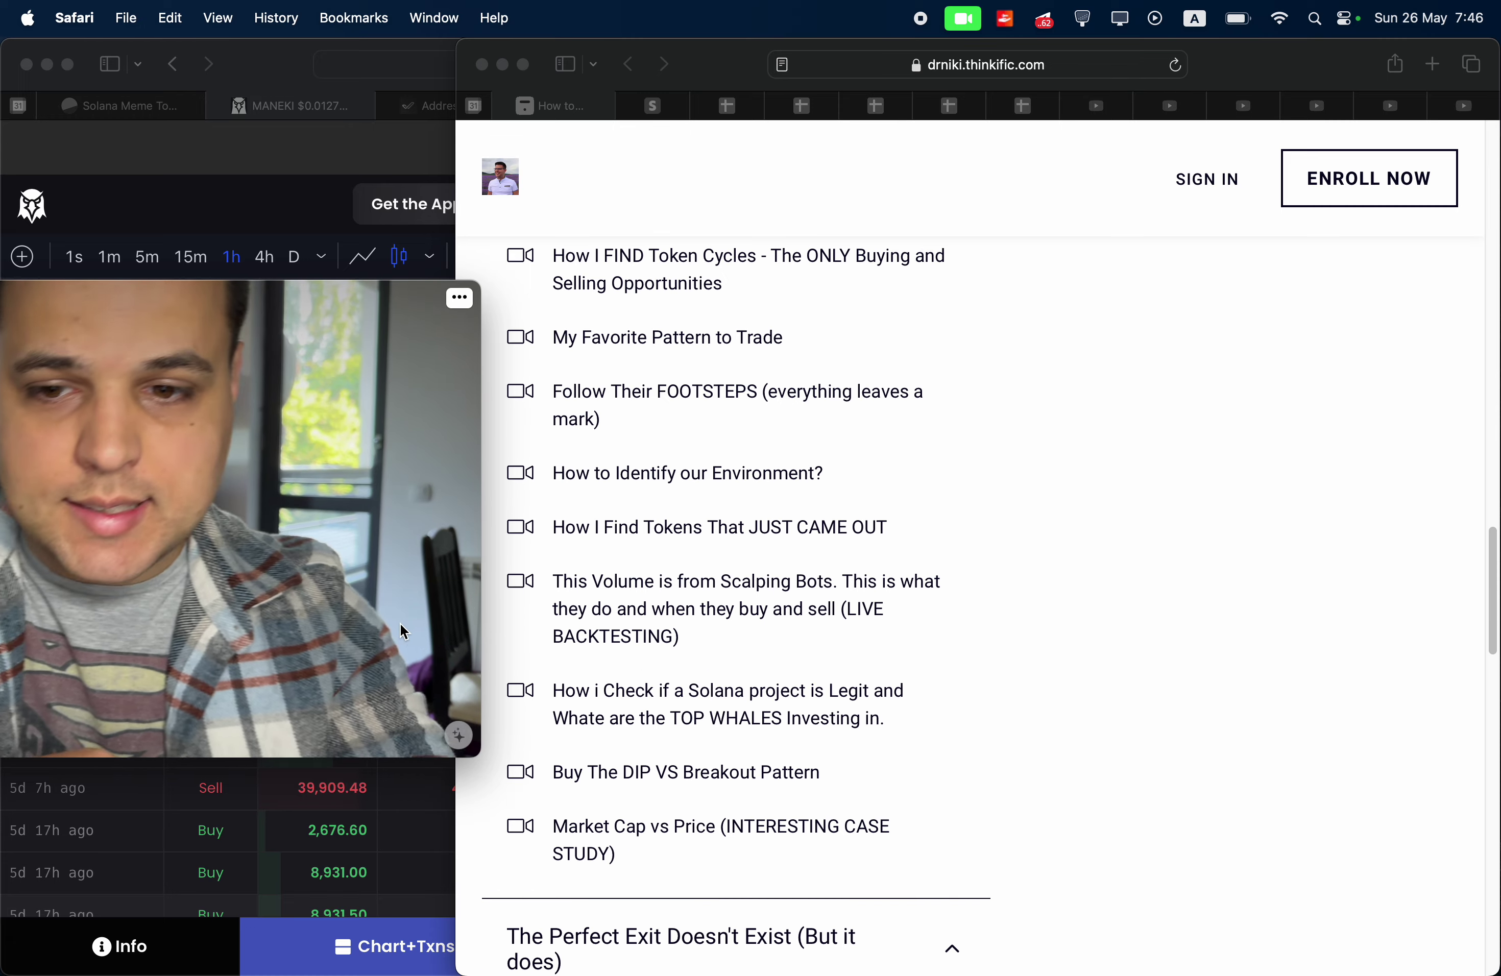
pyautogui.moveTo(403, 632); pyautogui.dragTo(458, 611)
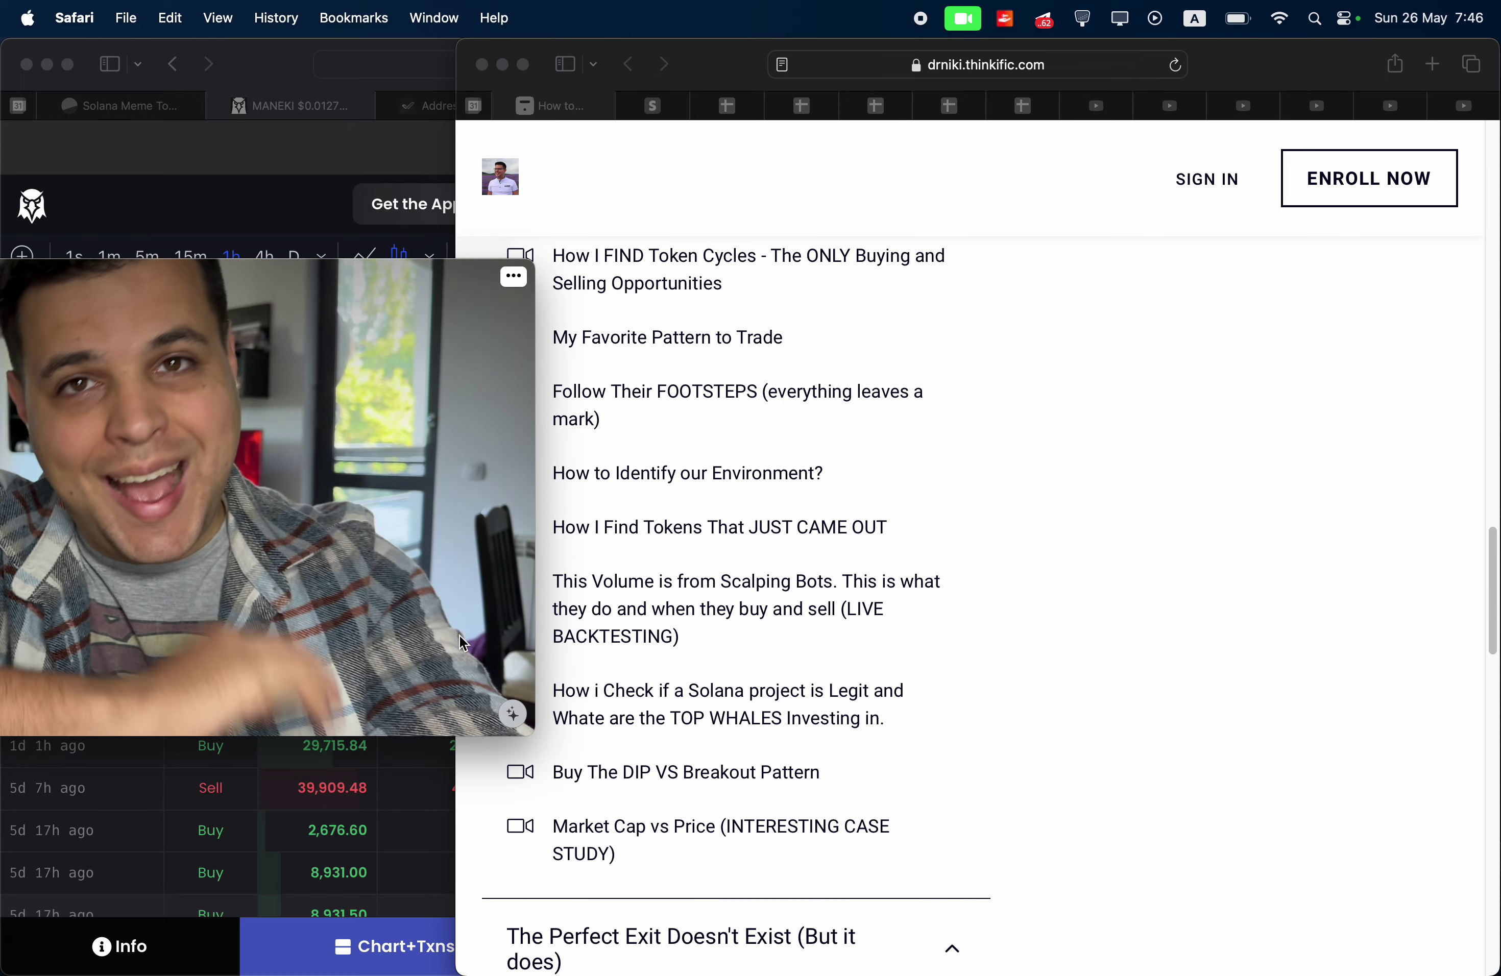
pyautogui.scroll(-6, 667, 678)
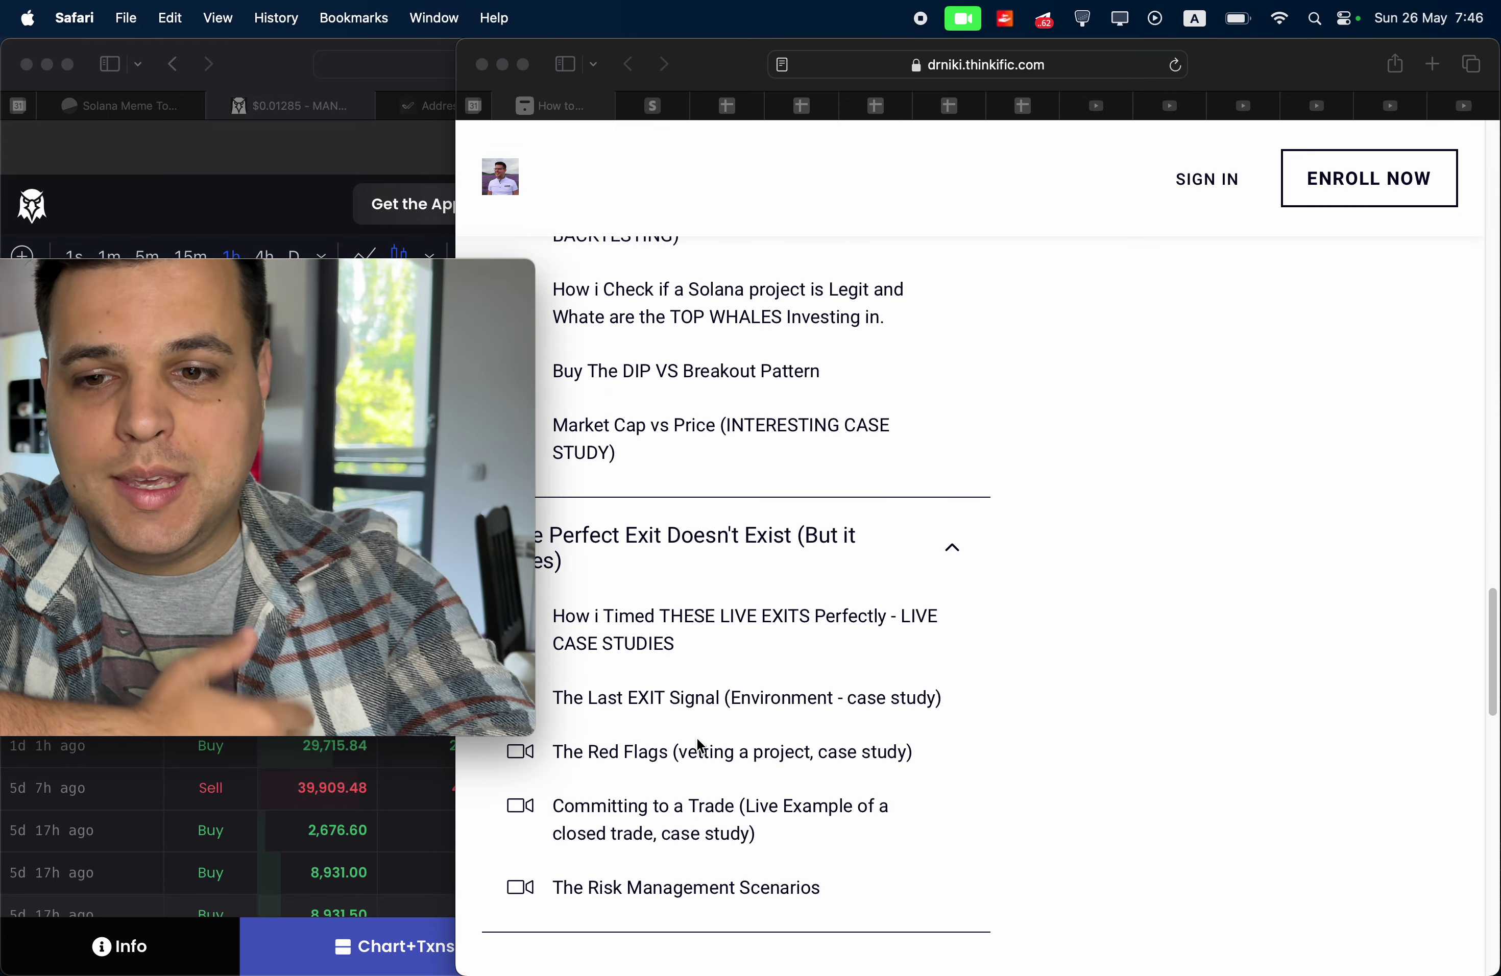
pyautogui.scroll(-8, 700, 748)
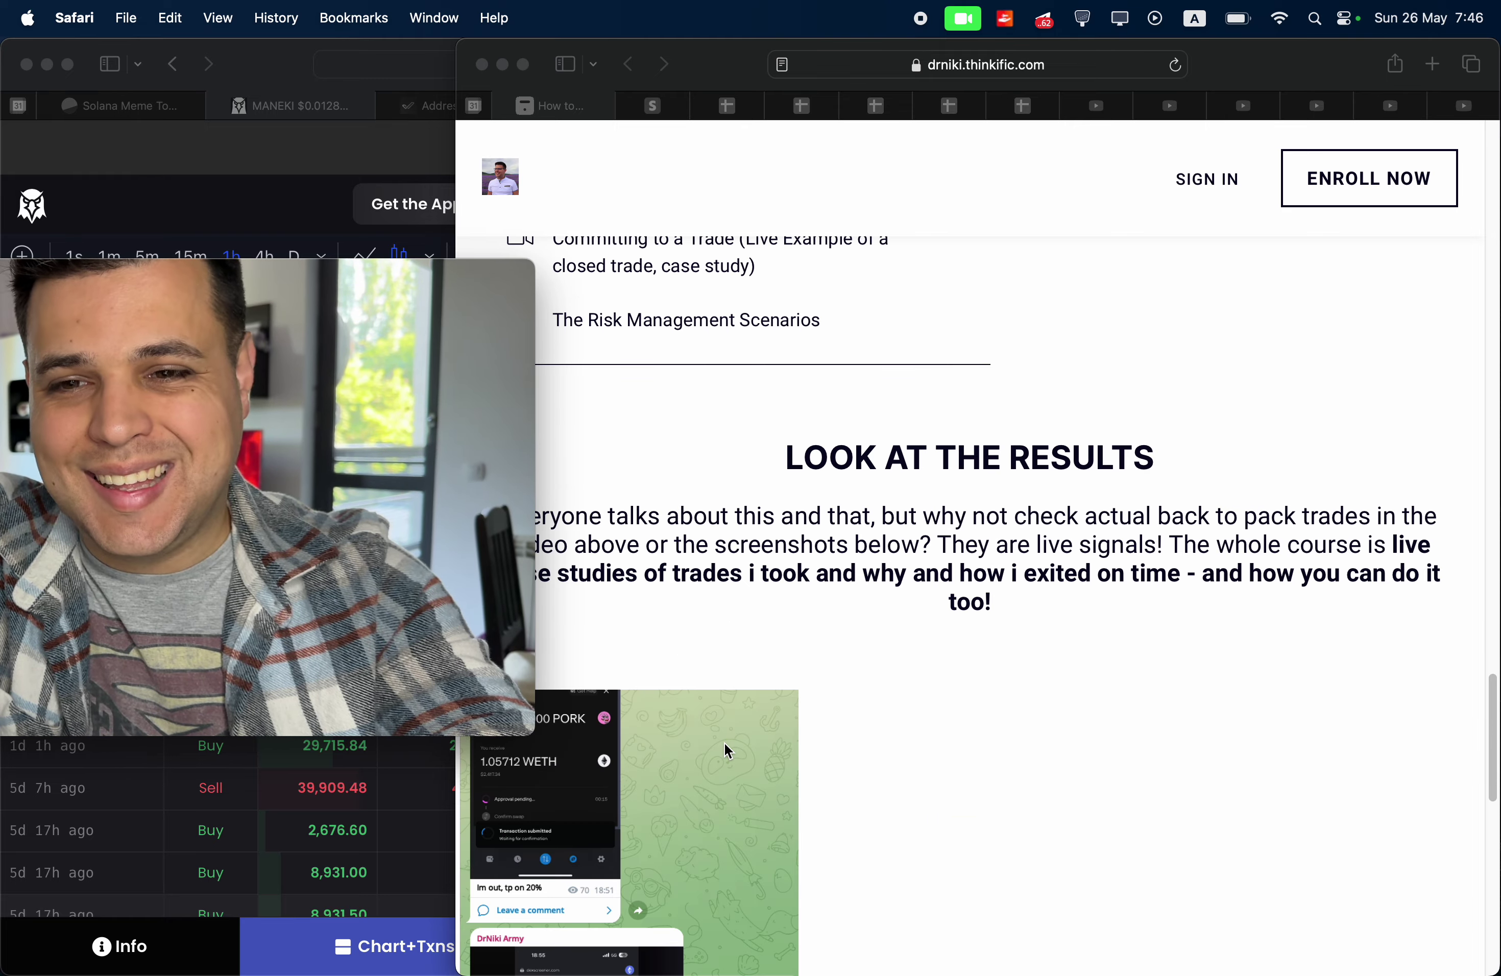
pyautogui.scroll(20, 723, 742)
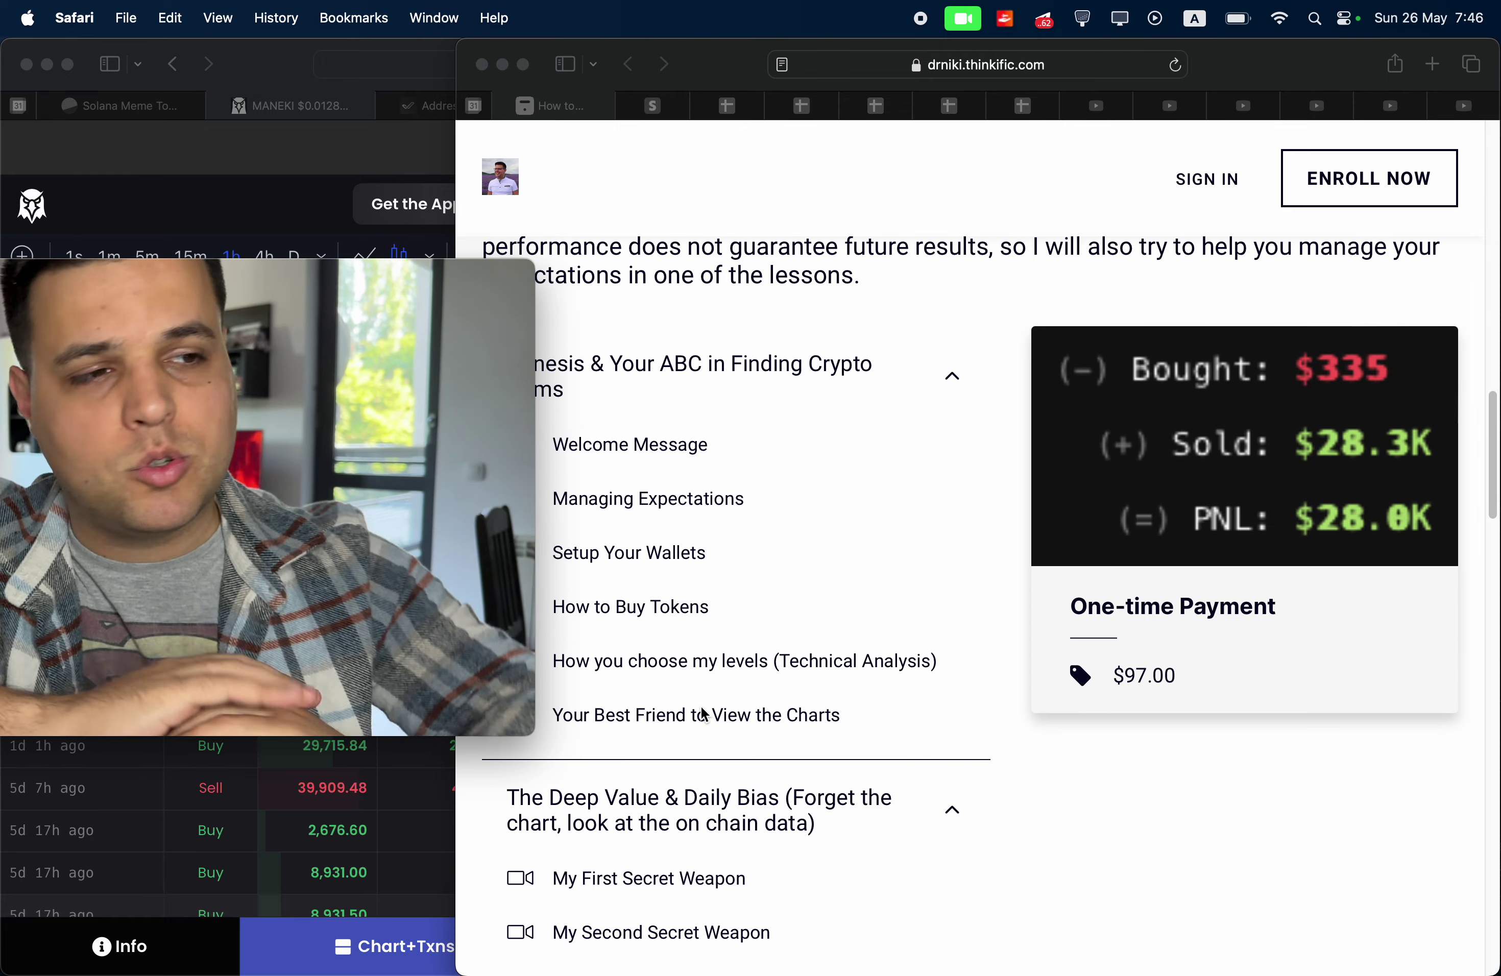
pyautogui.moveTo(431, 461); pyautogui.dragTo(931, 488)
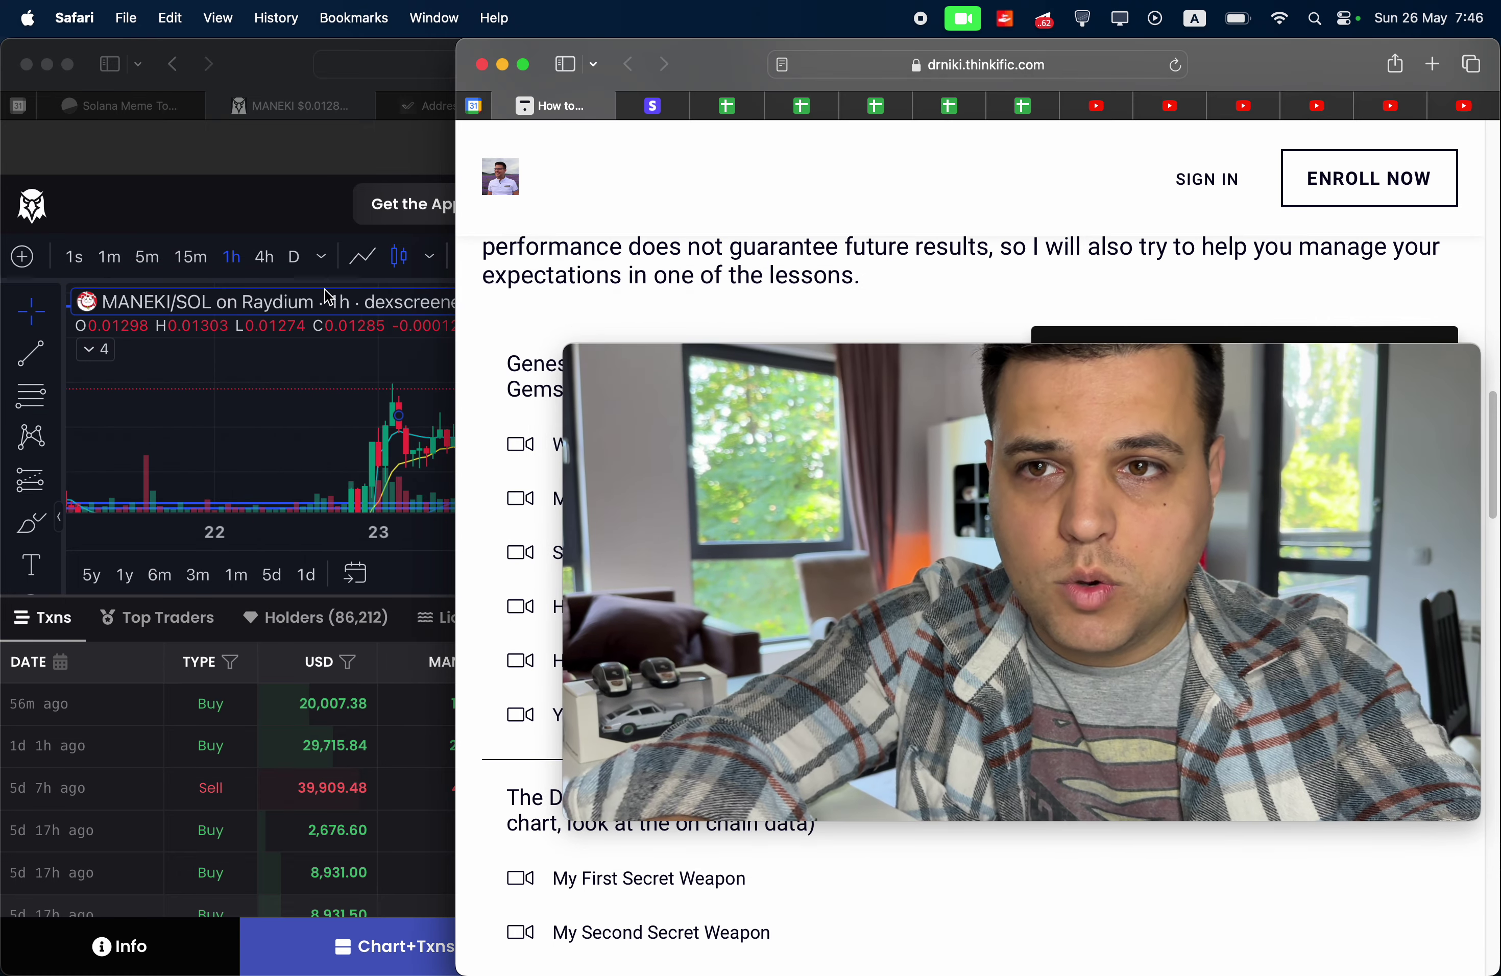
# Reload the Stripe payments list showing 110 succeeded course sales, then return to the course tab.
pyautogui.click(653, 107)
pyautogui.moveTo(896, 471); pyautogui.dragTo(223, 339)
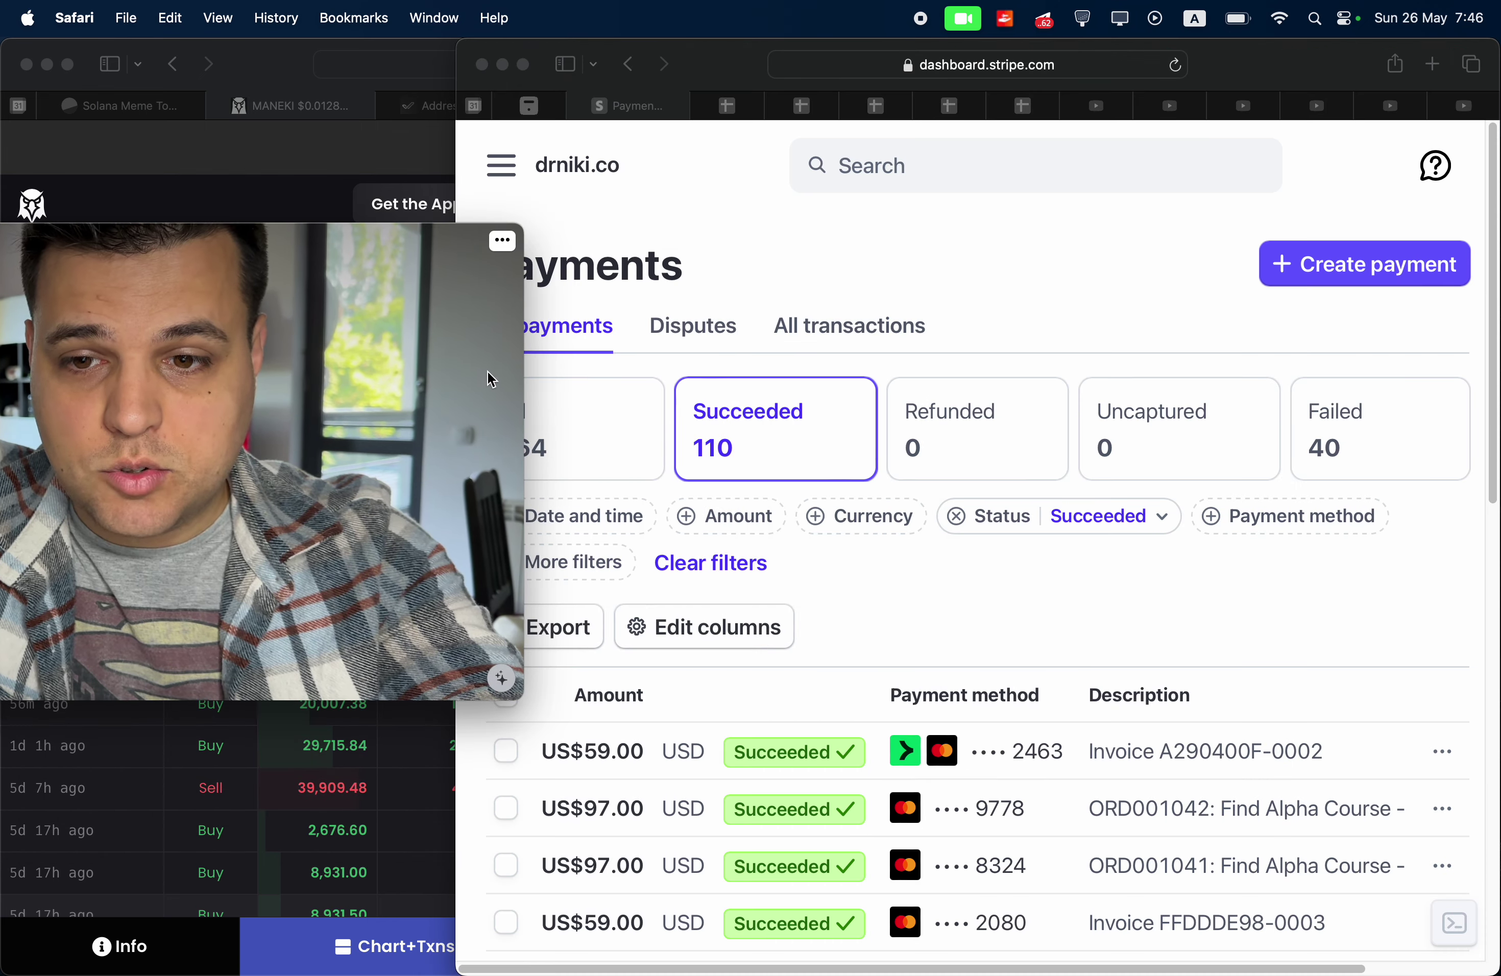
pyautogui.click(1171, 66)
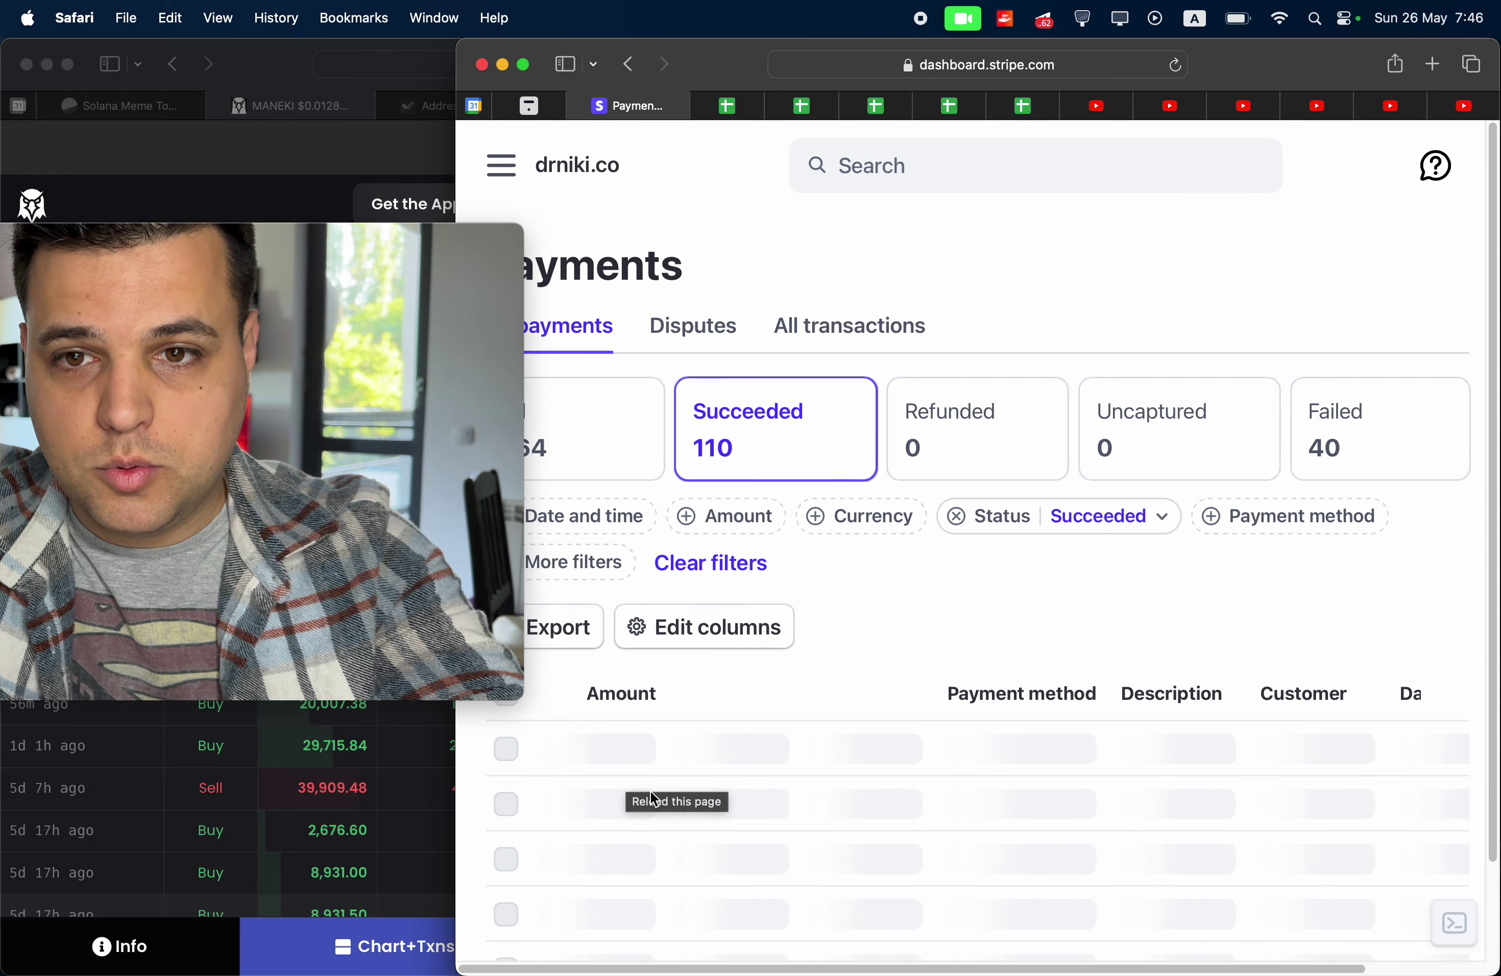
pyautogui.scroll(-3, 628, 779)
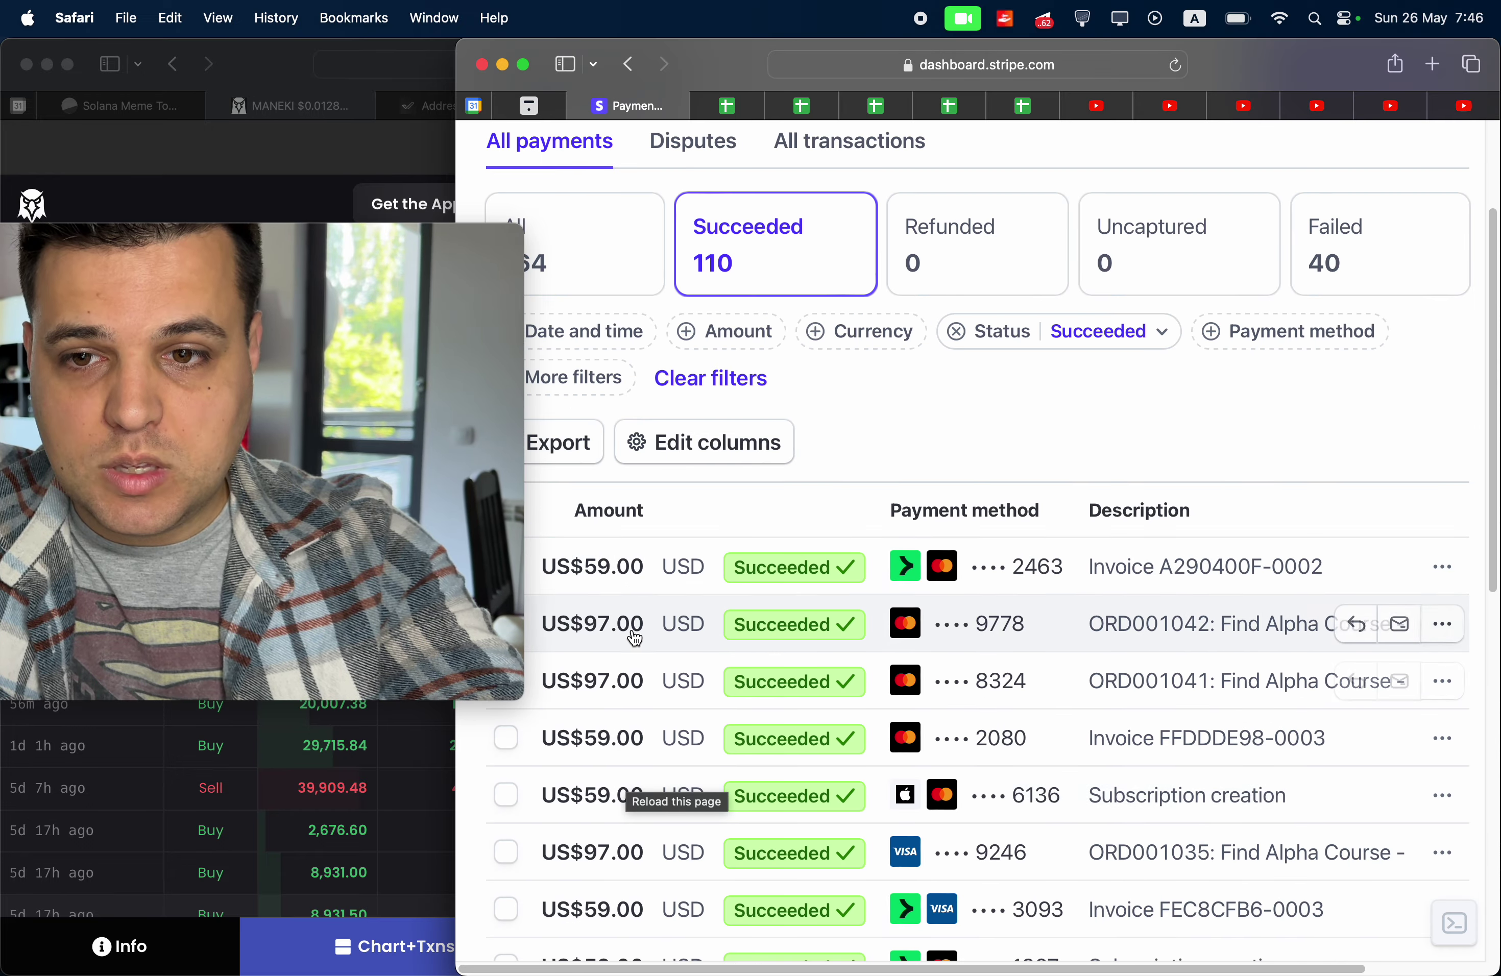
pyautogui.scroll(2, 813, 540)
pyautogui.moveTo(216, 439); pyautogui.dragTo(1179, 497)
pyautogui.click(546, 107)
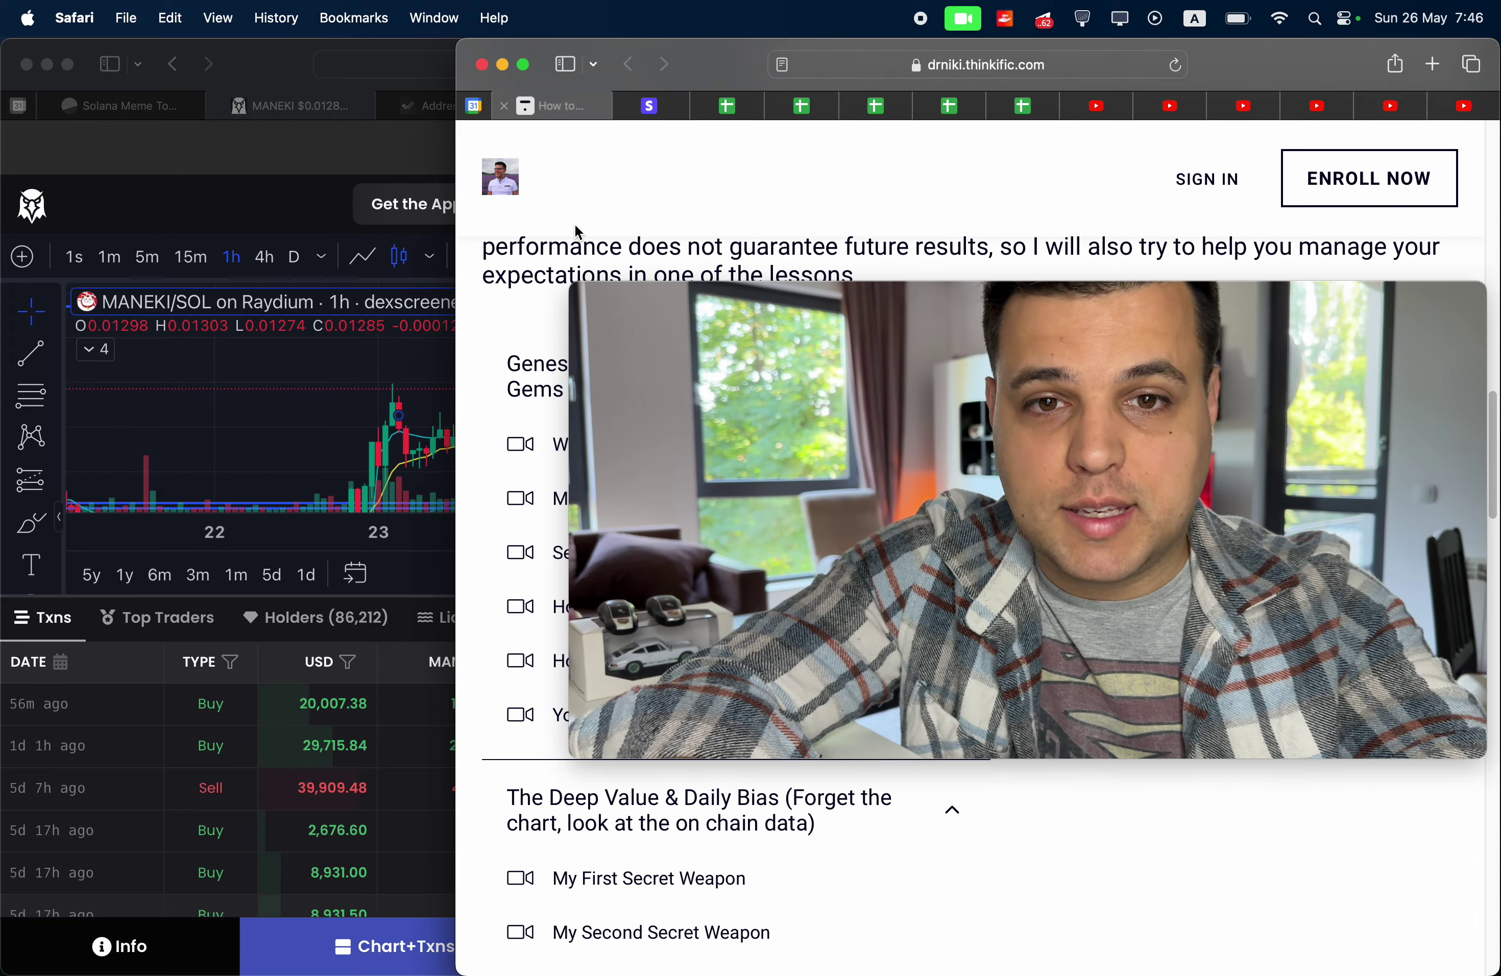
# Stretch the MANEKI/SOL price scale so the 0.01194–0.01469 levels fill the chart, recentred on recent candles.
pyautogui.click(270, 418)
pyautogui.moveTo(929, 486); pyautogui.dragTo(768, 255)
pyautogui.moveTo(588, 519); pyautogui.dragTo(1091, 969)
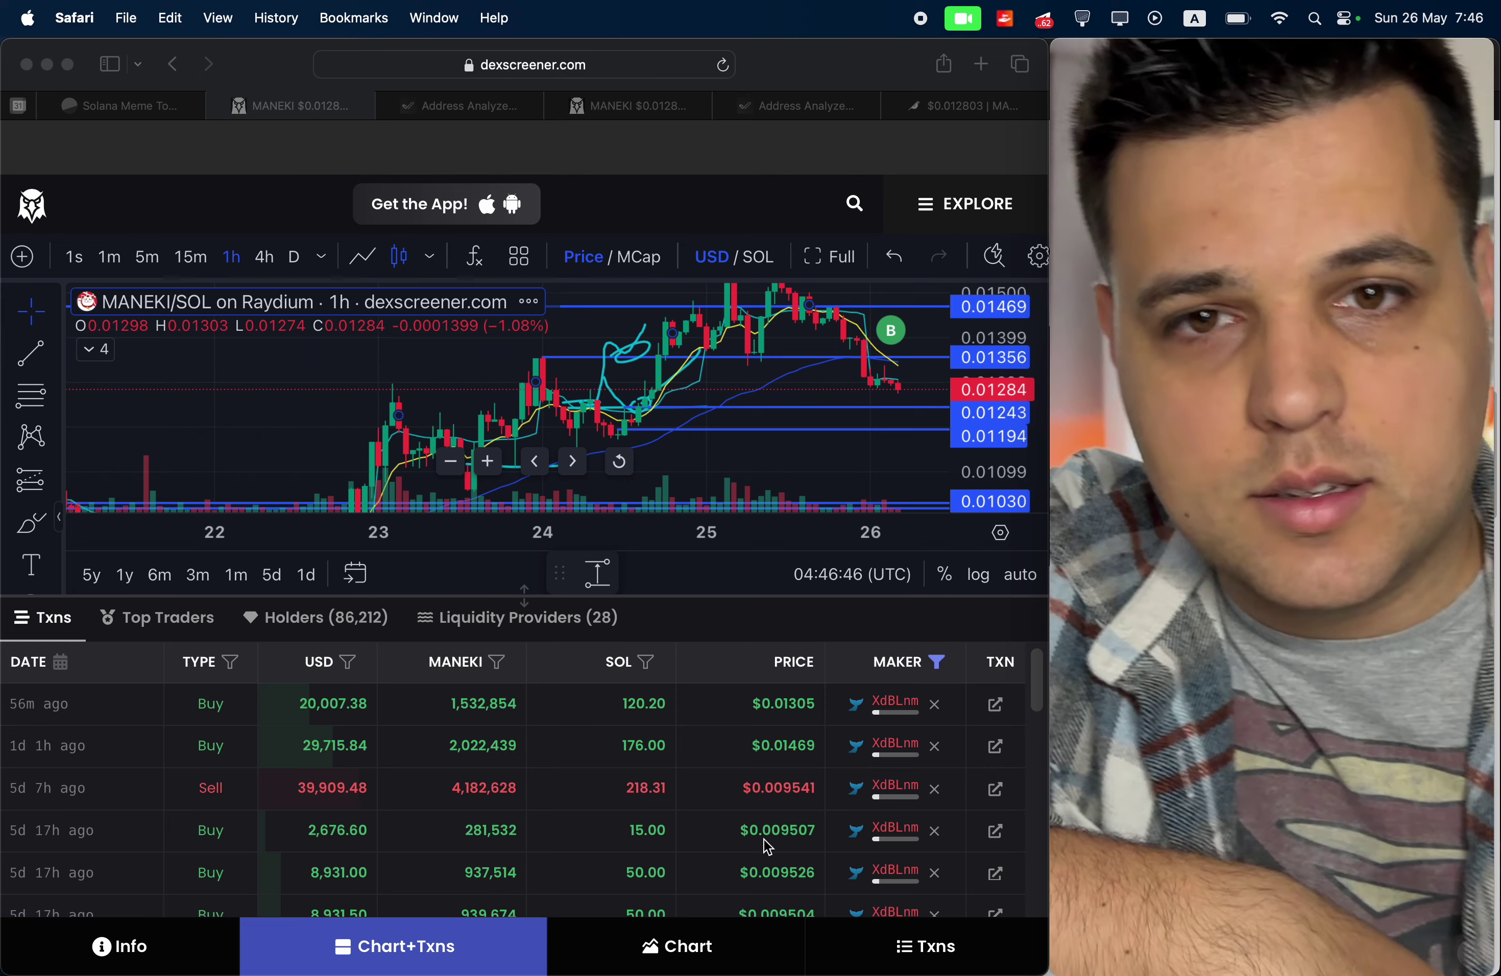
pyautogui.click(836, 484)
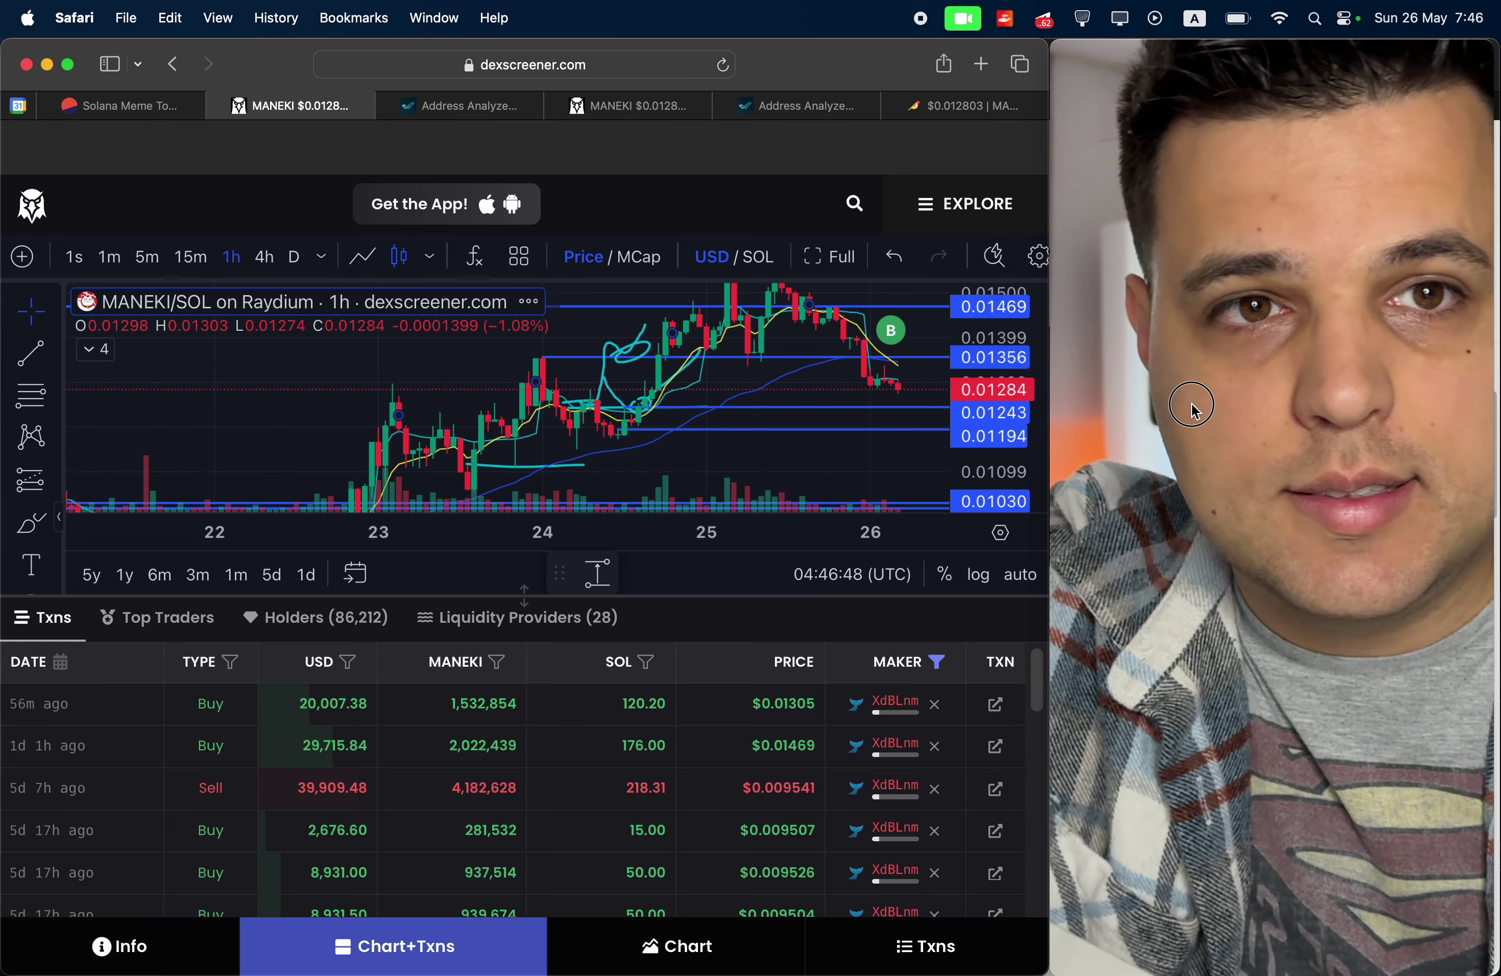
pyautogui.click(1193, 411)
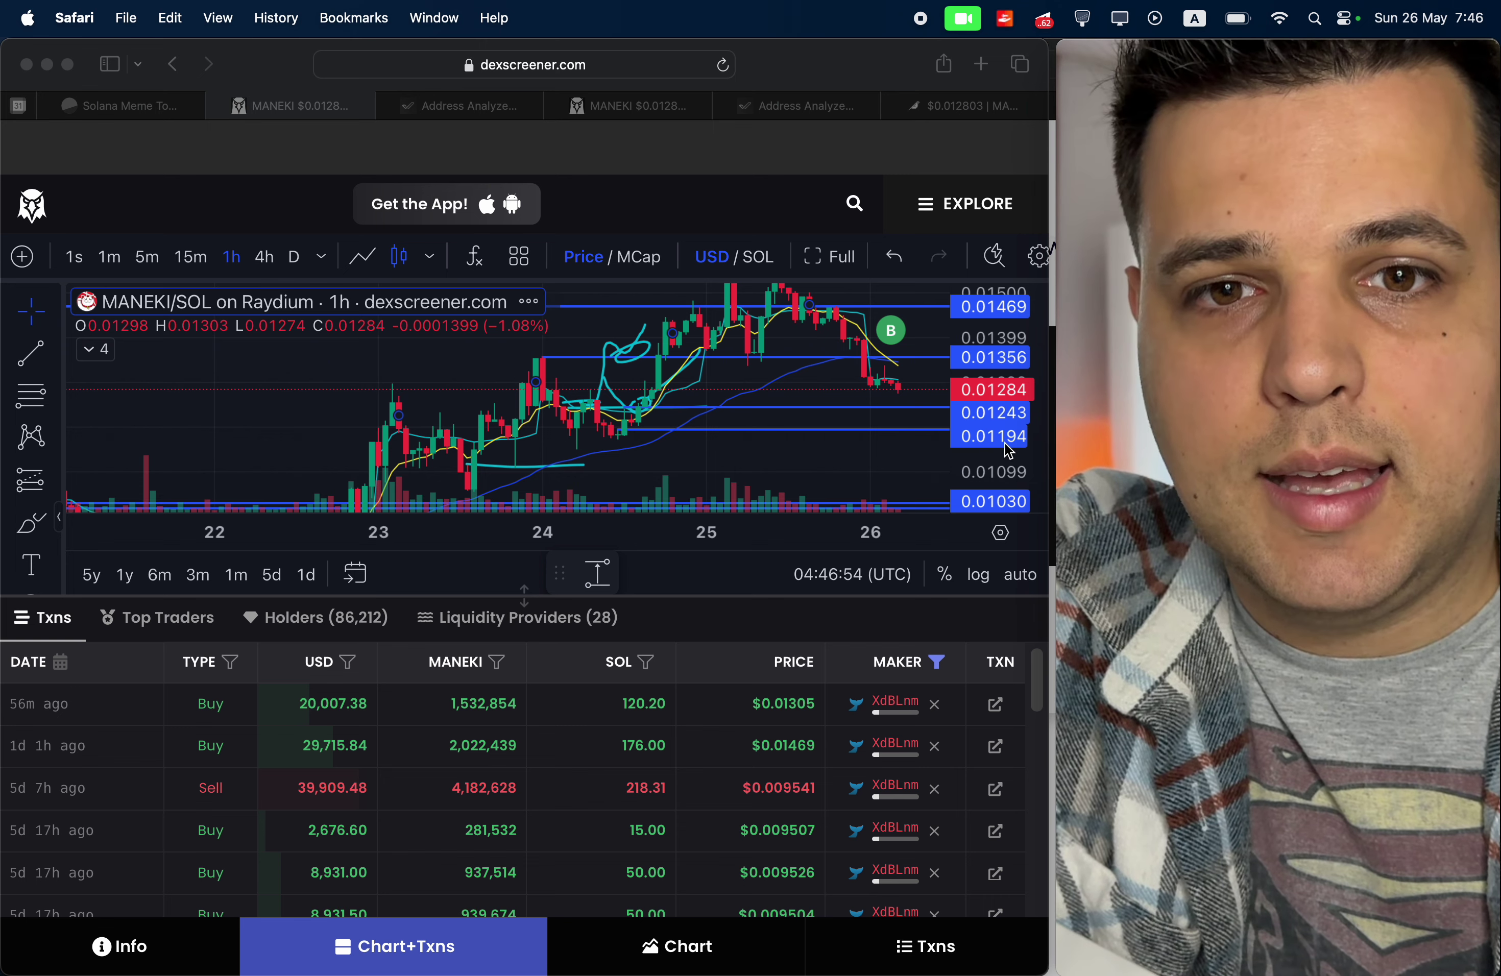
pyautogui.moveTo(1010, 452); pyautogui.dragTo(991, 419)
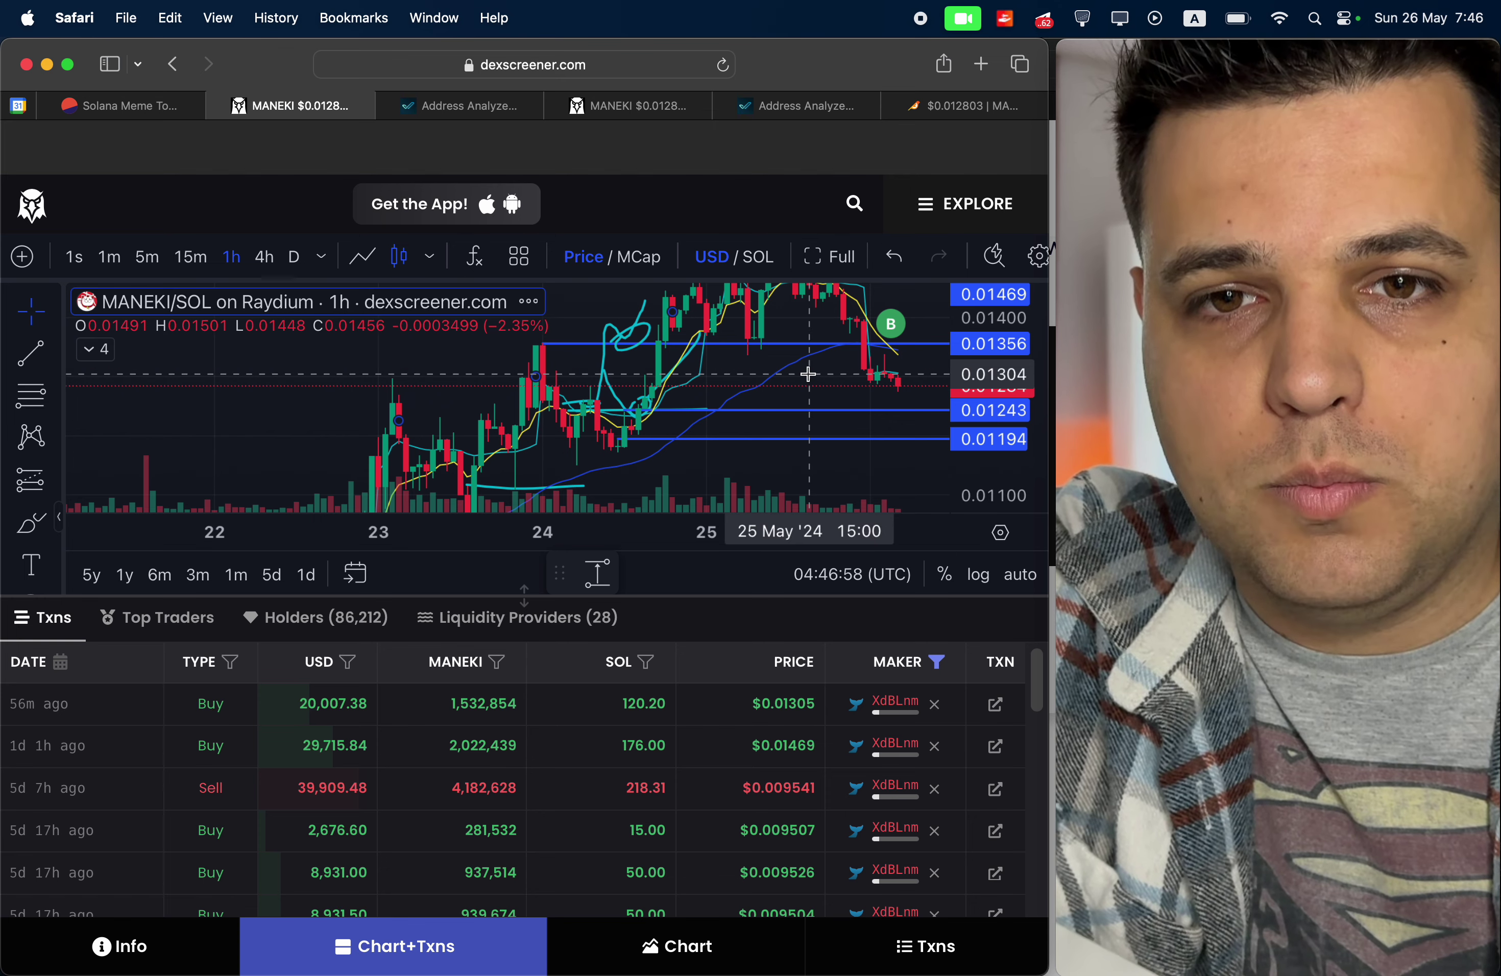
pyautogui.moveTo(806, 381); pyautogui.dragTo(805, 384)
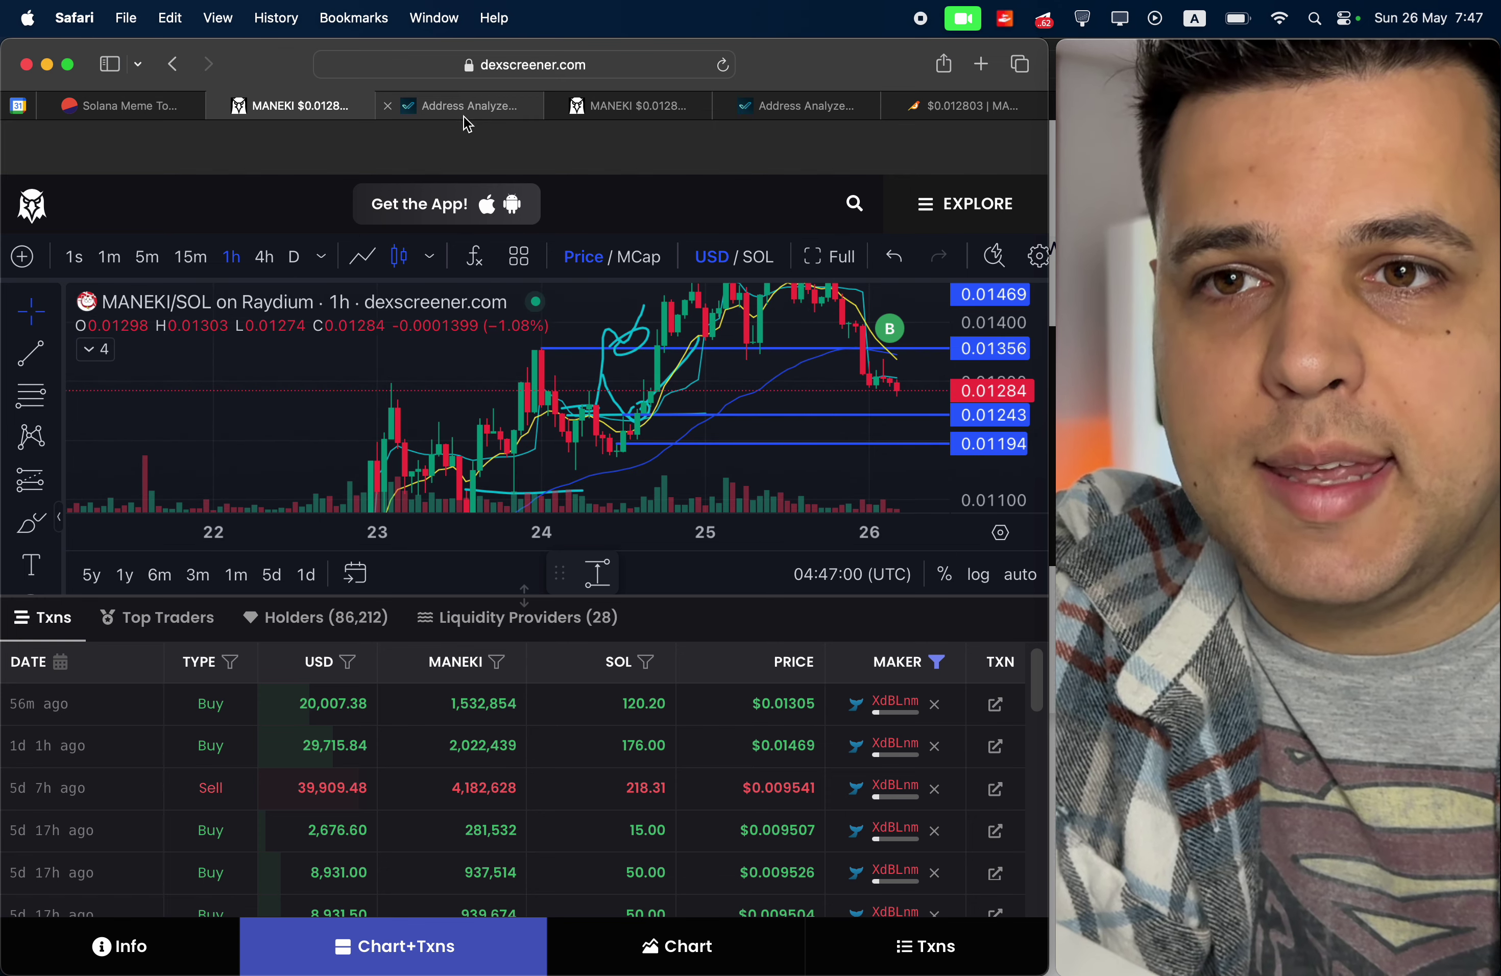
pyautogui.click(466, 108)
pyautogui.click(184, 107)
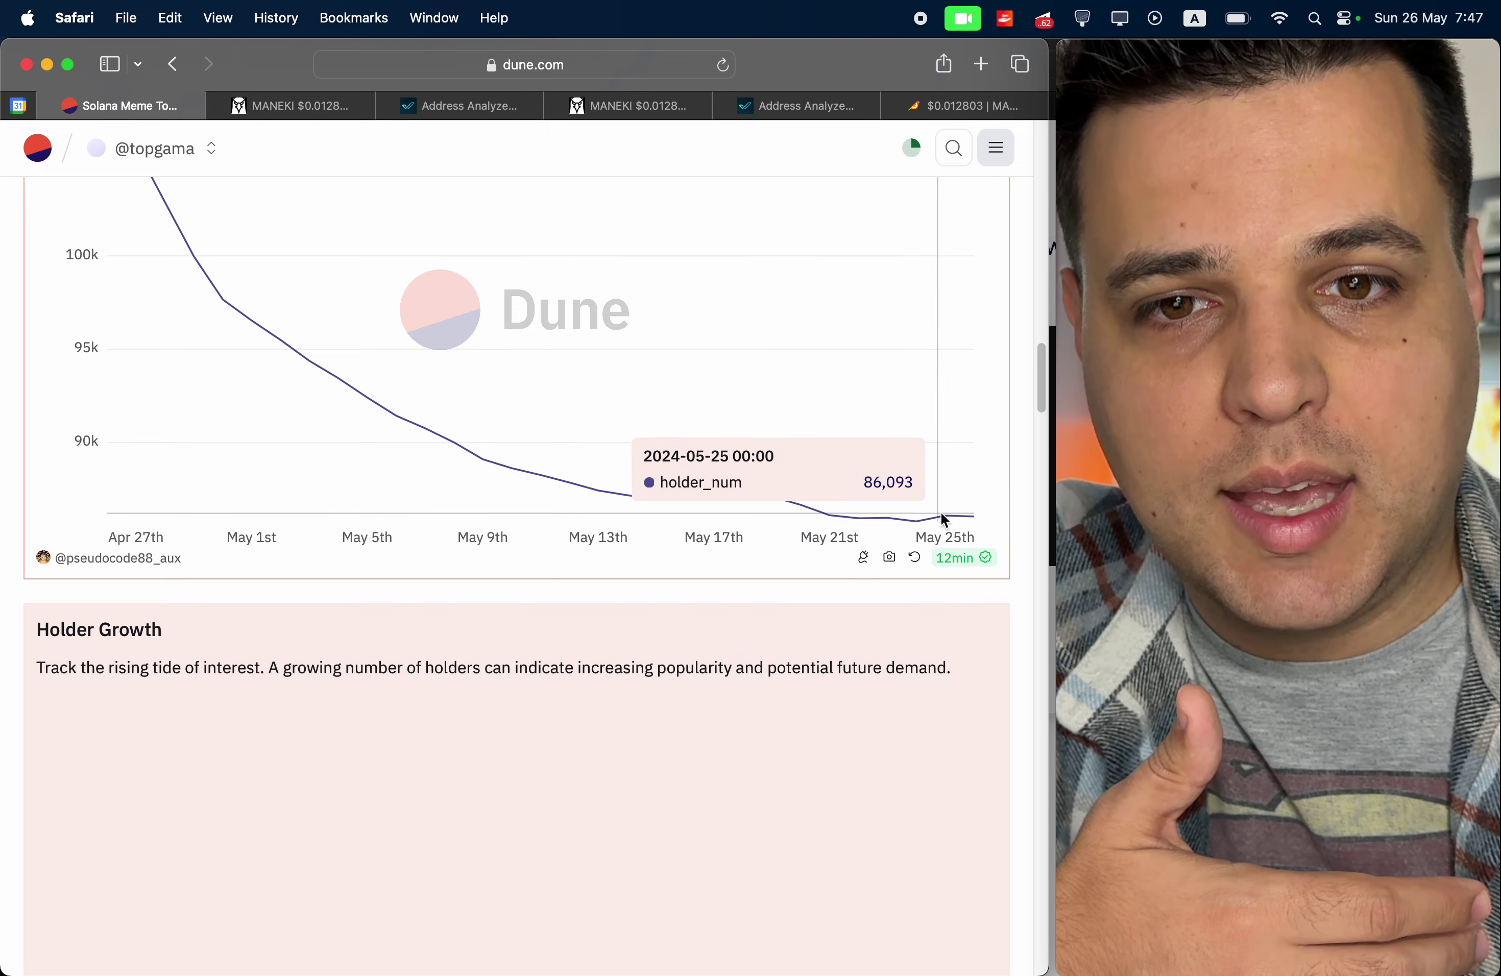
# Compare both wallets' PnL analyses, ending on the second wallet's -$16,631 loss and 0% win rate.
pyautogui.click(279, 105)
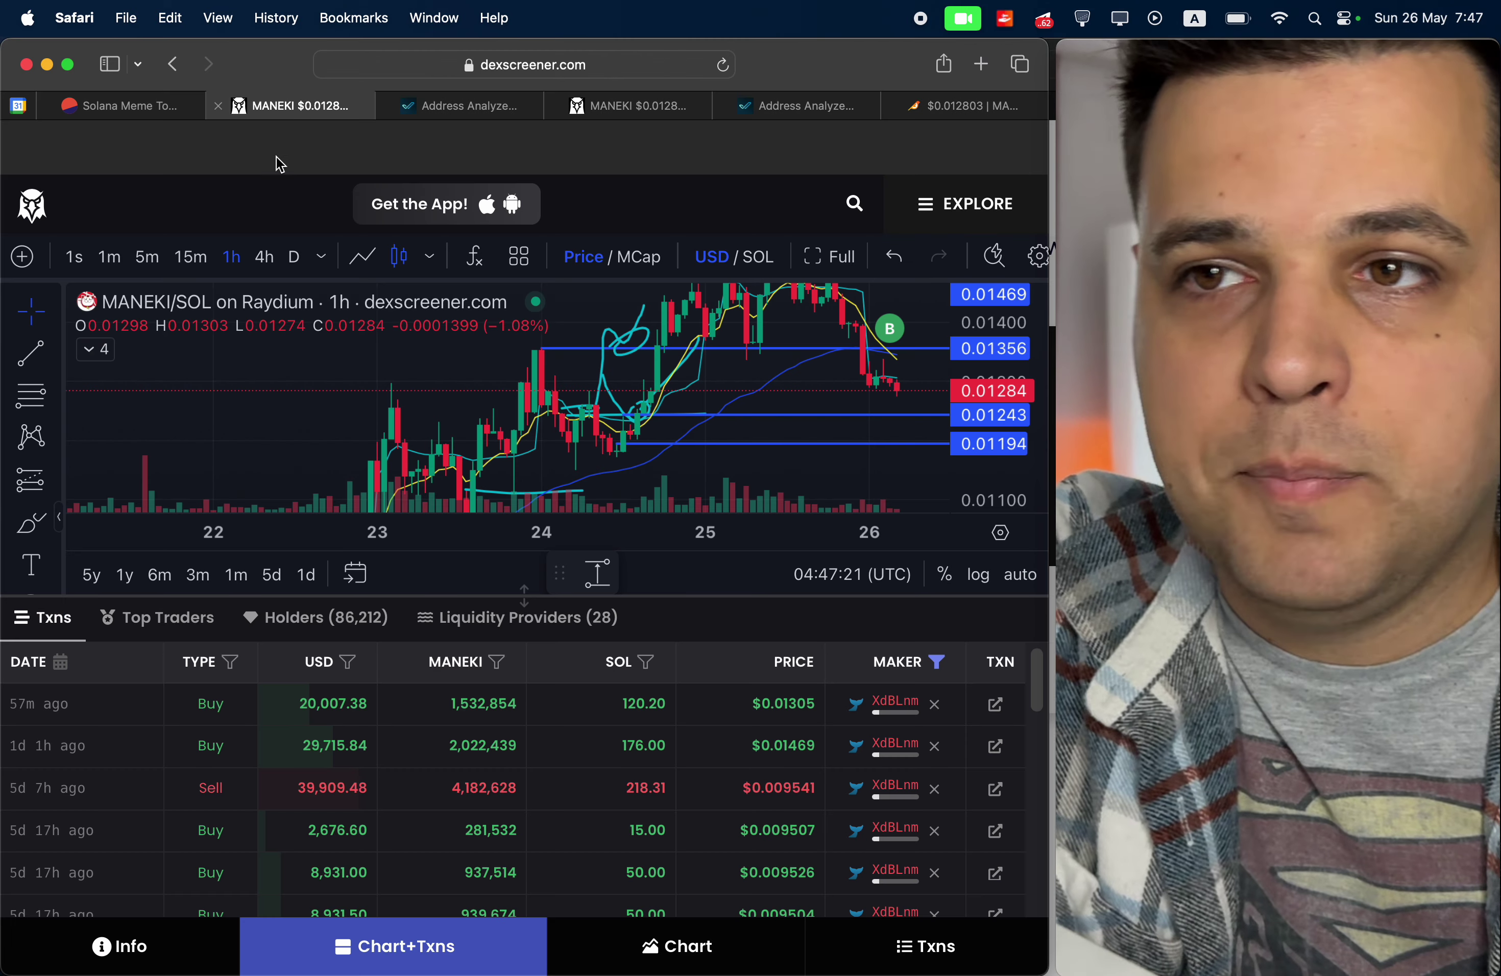
pyautogui.click(480, 112)
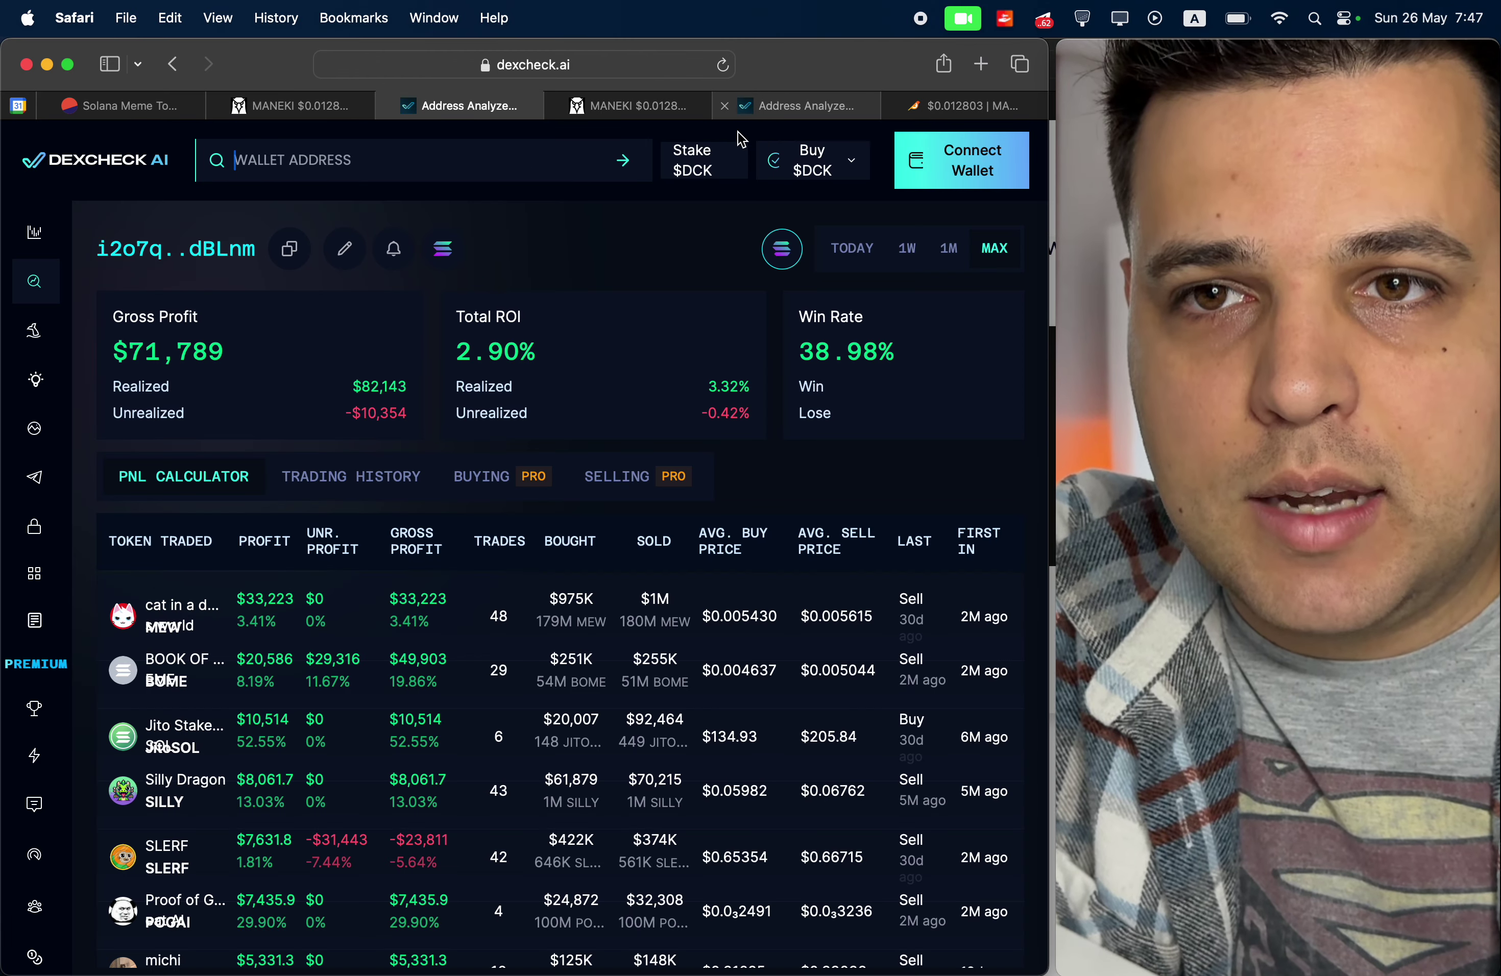
pyautogui.click(793, 113)
pyautogui.click(466, 108)
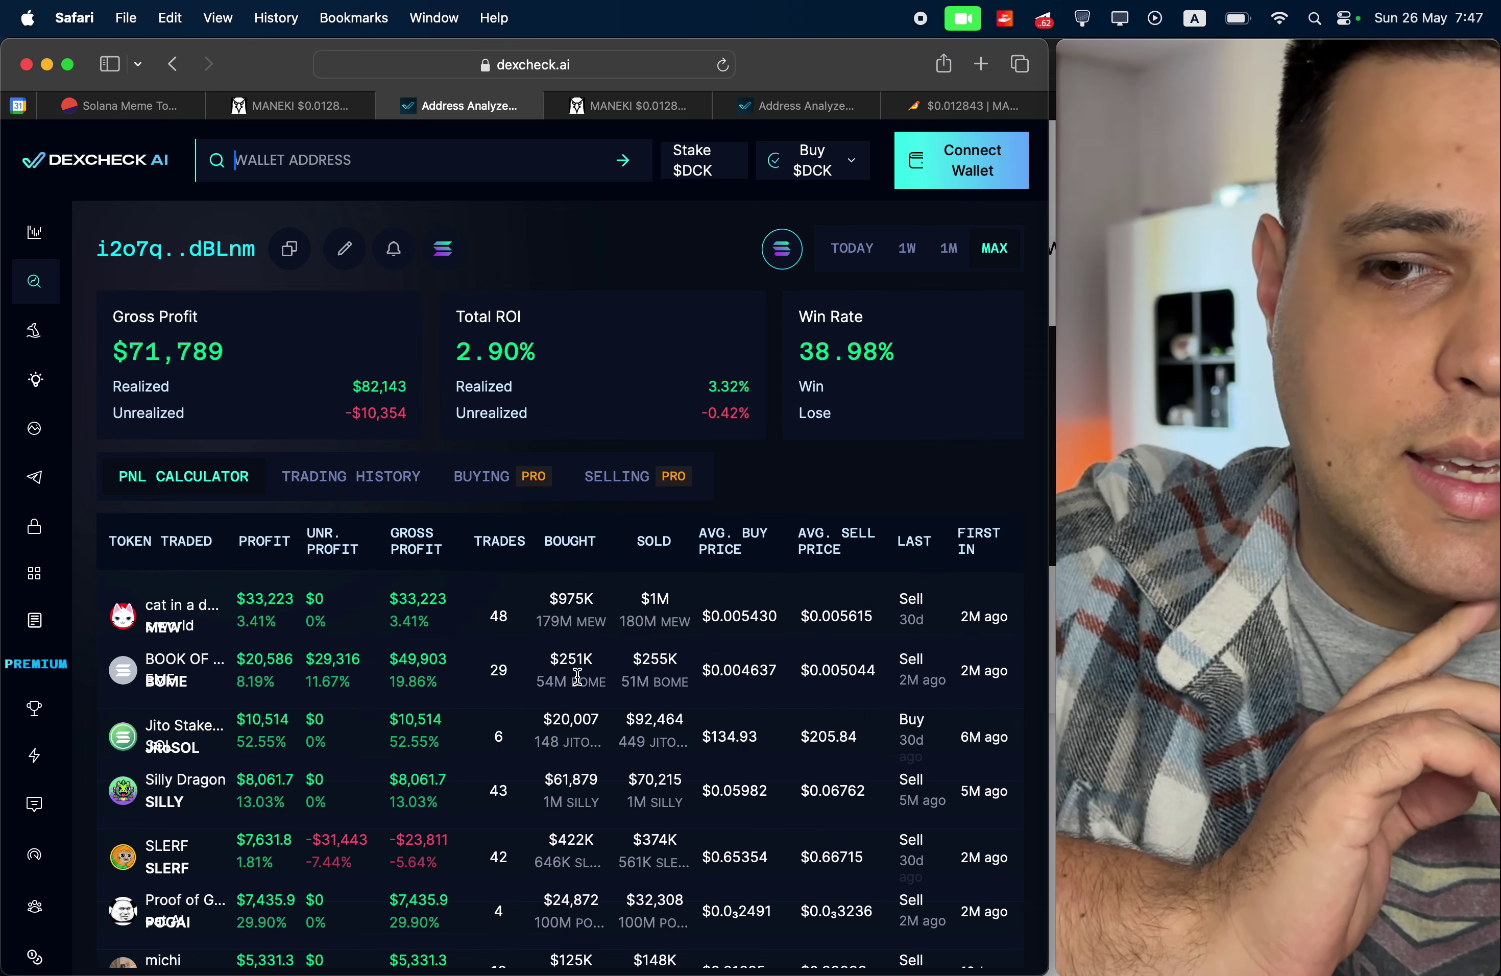
pyautogui.scroll(-10, 378, 730)
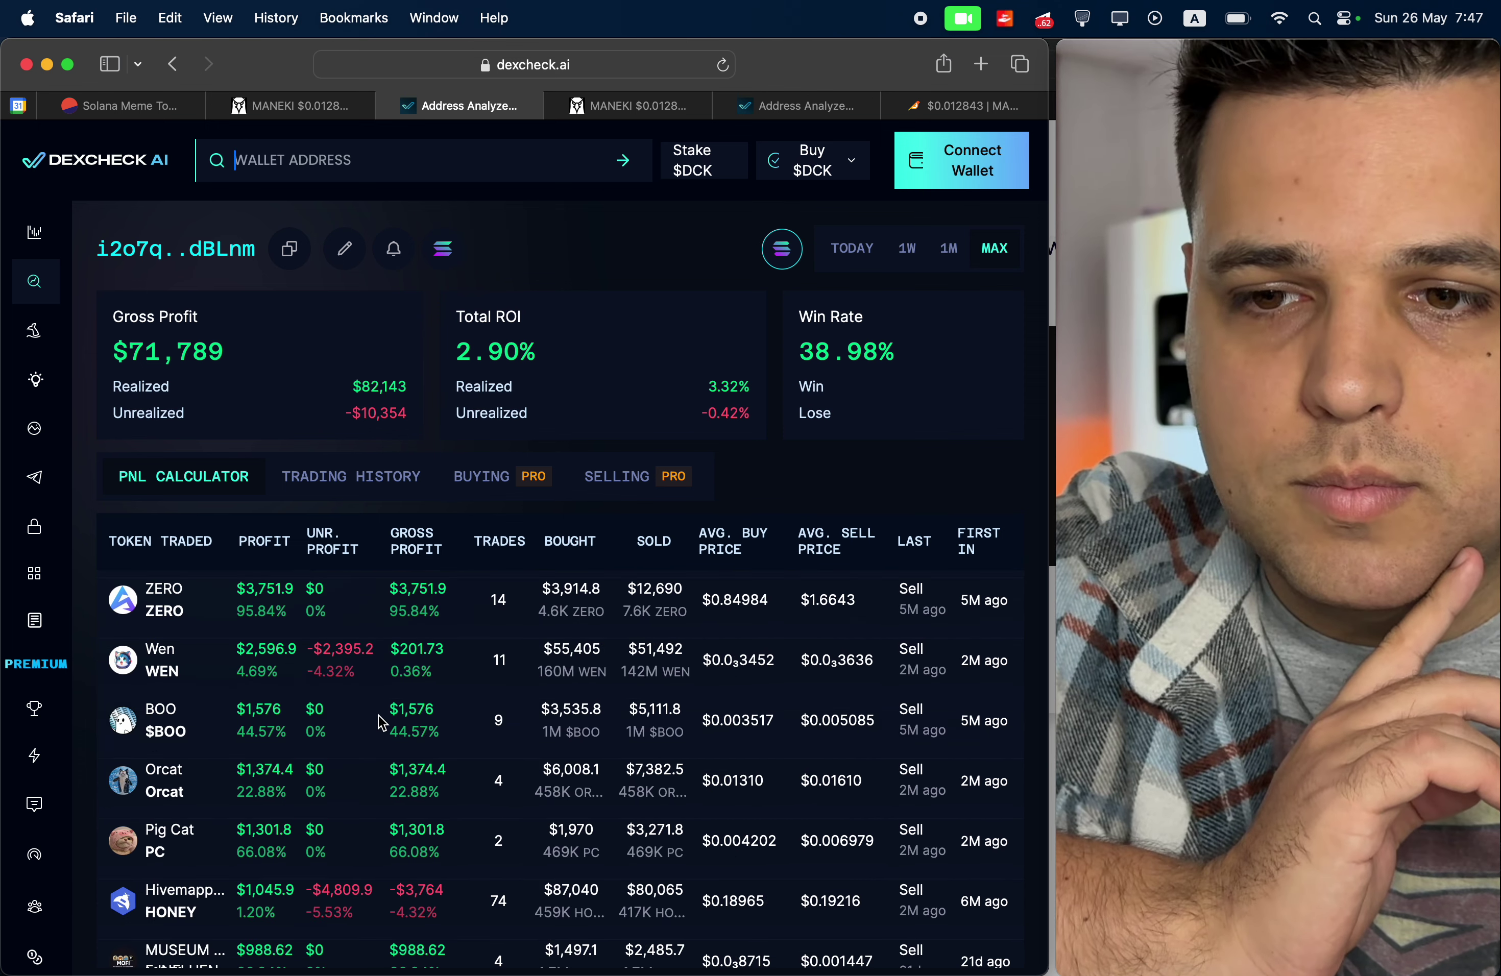
pyautogui.scroll(-8, 380, 722)
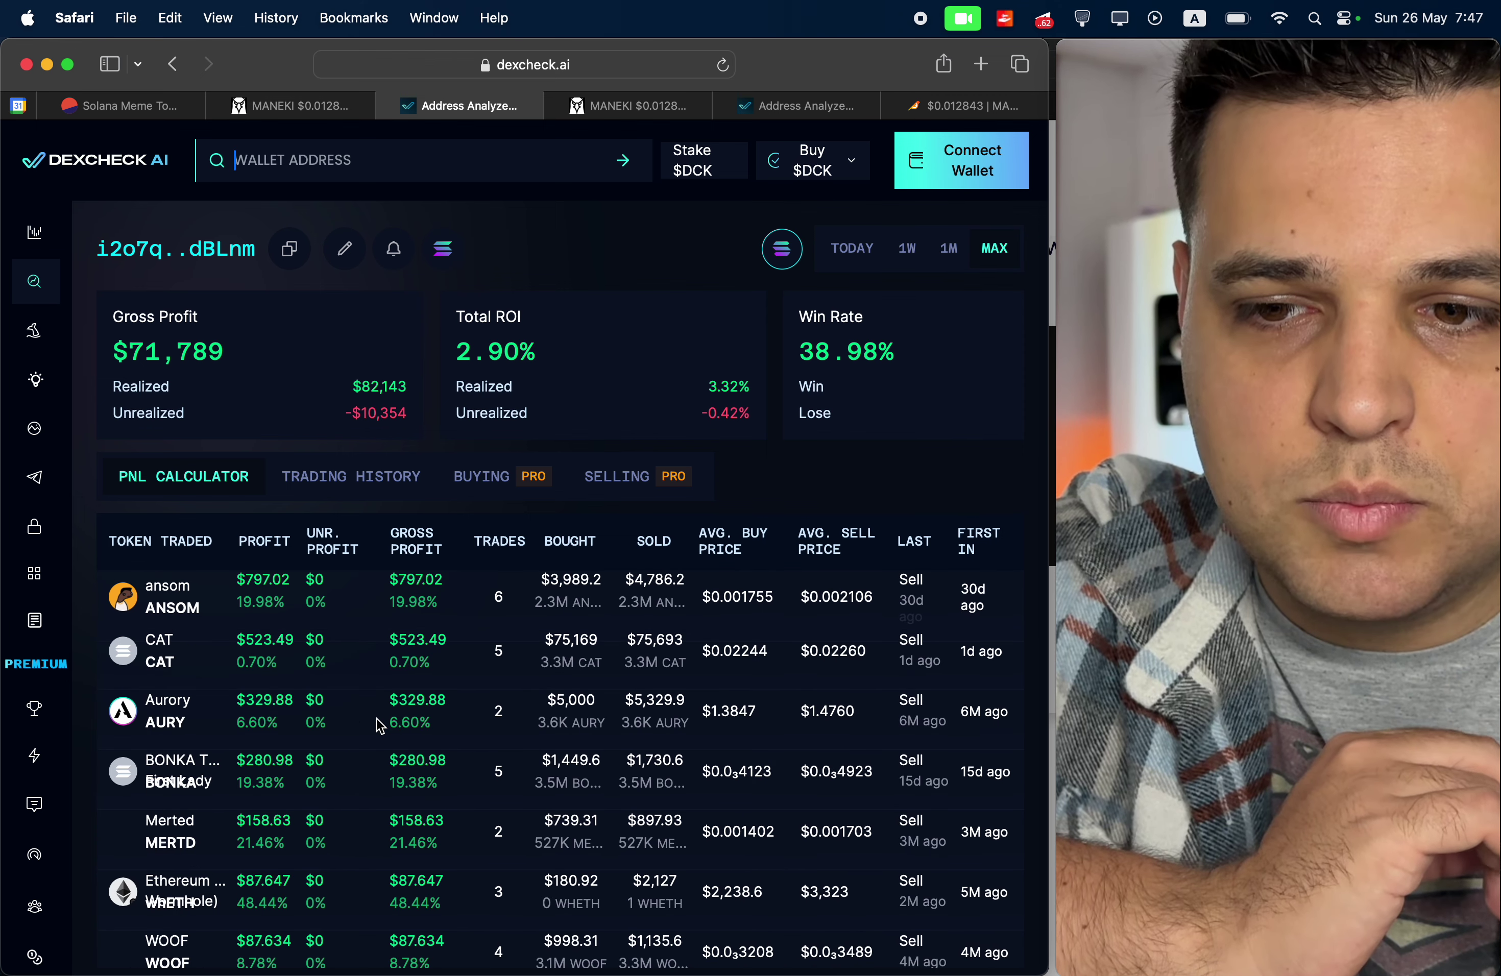
pyautogui.scroll(12, 379, 726)
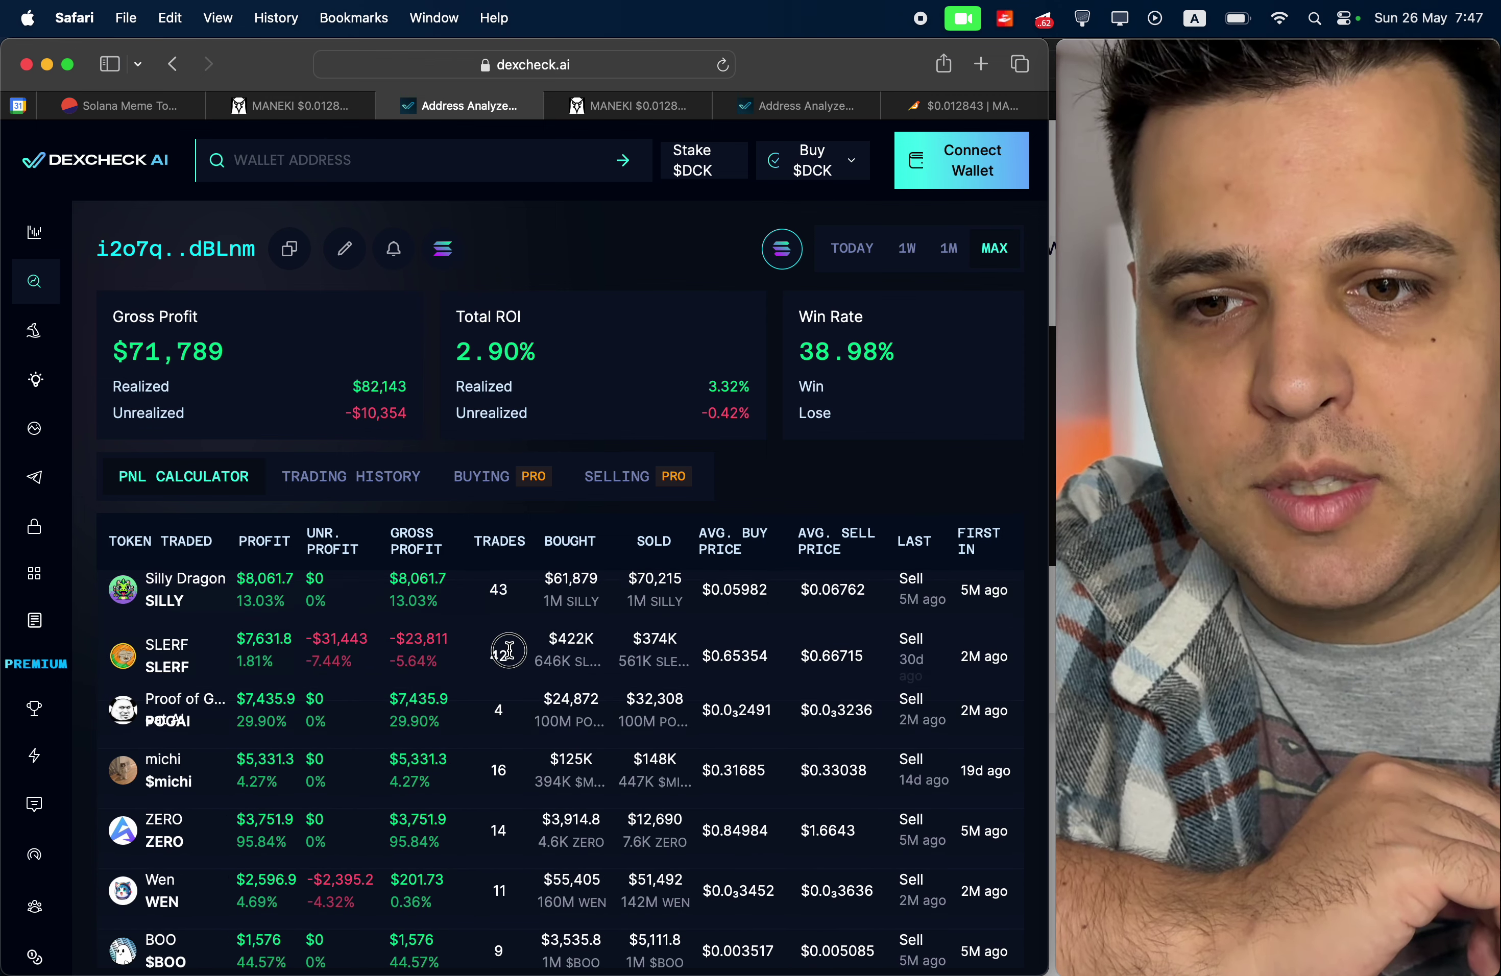
pyautogui.scroll(3, 501, 662)
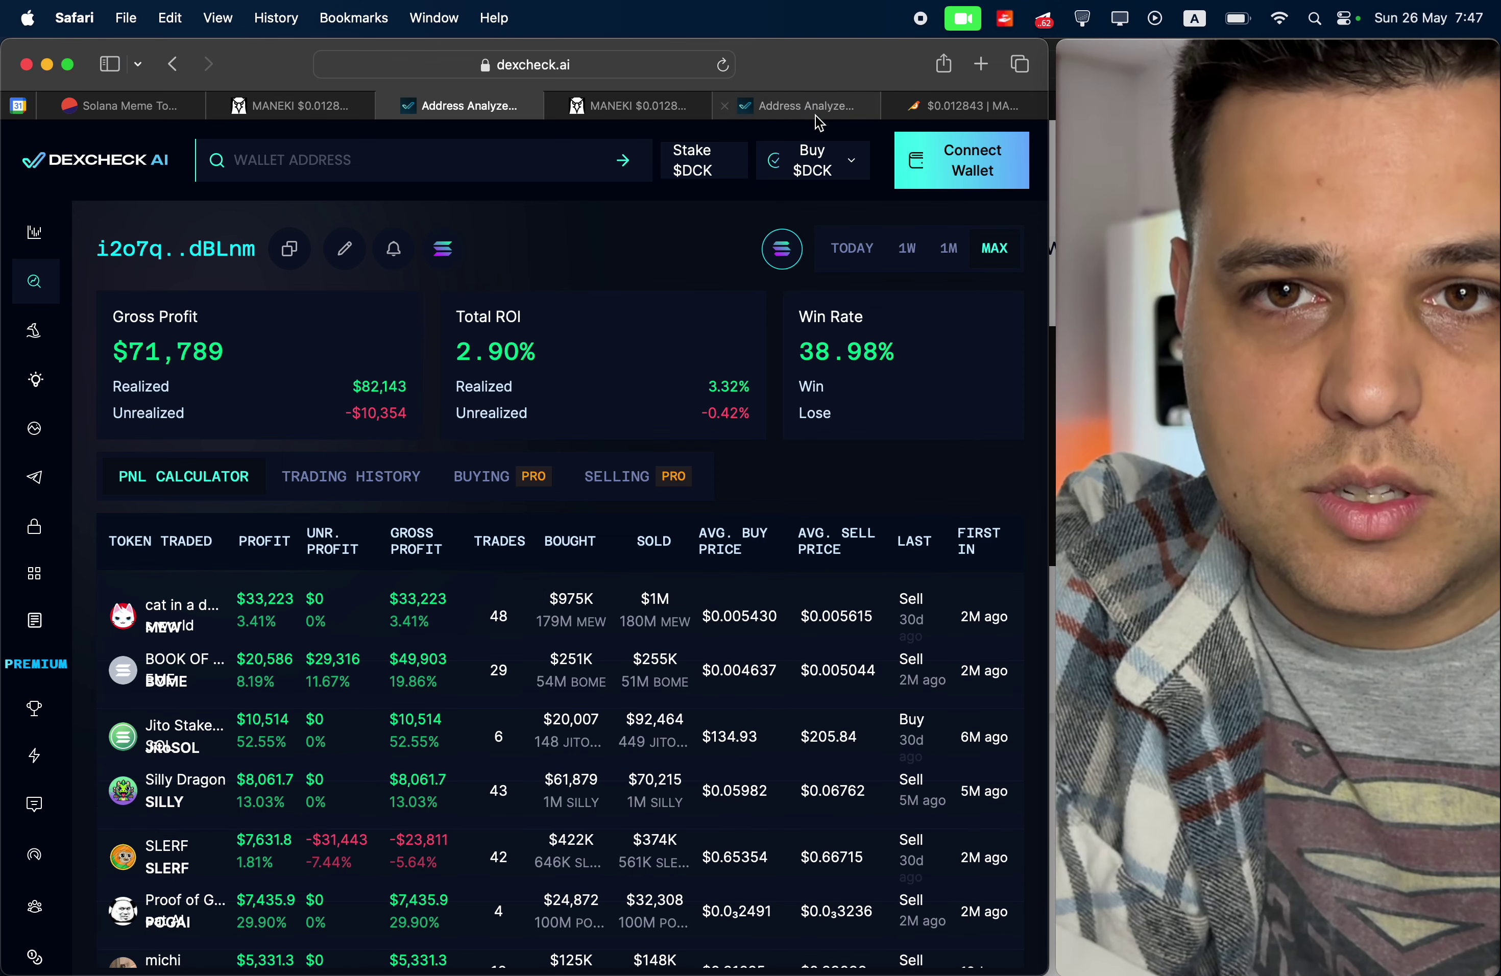
pyautogui.click(806, 108)
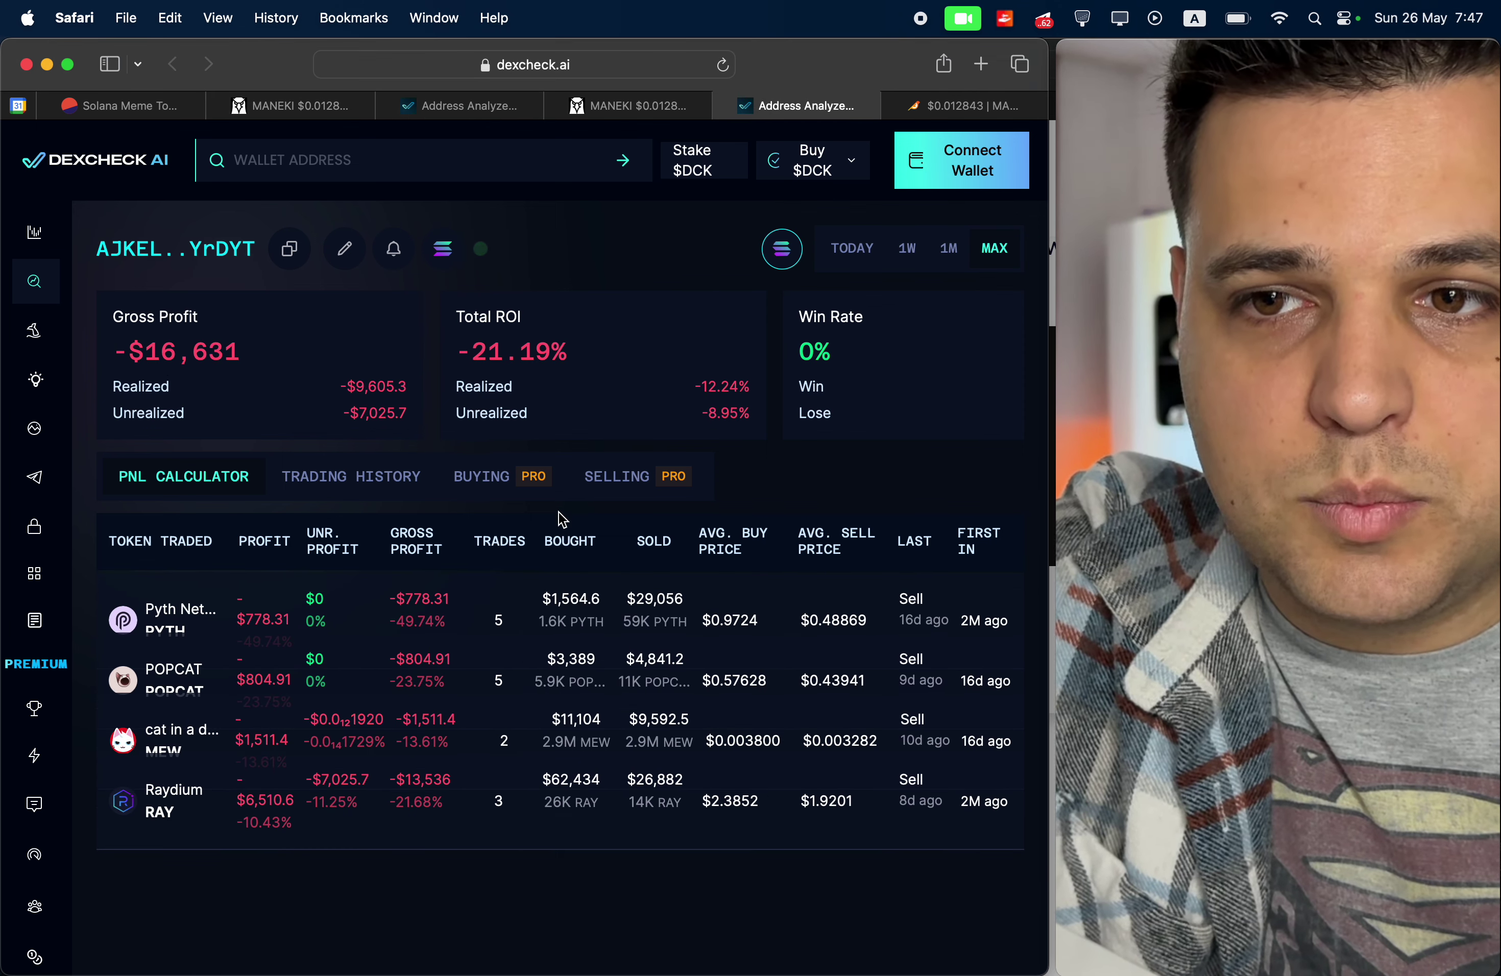
# Return to the MANEKI/SOL chart, stretch its price scale and try a quick measurement.
pyautogui.click(625, 106)
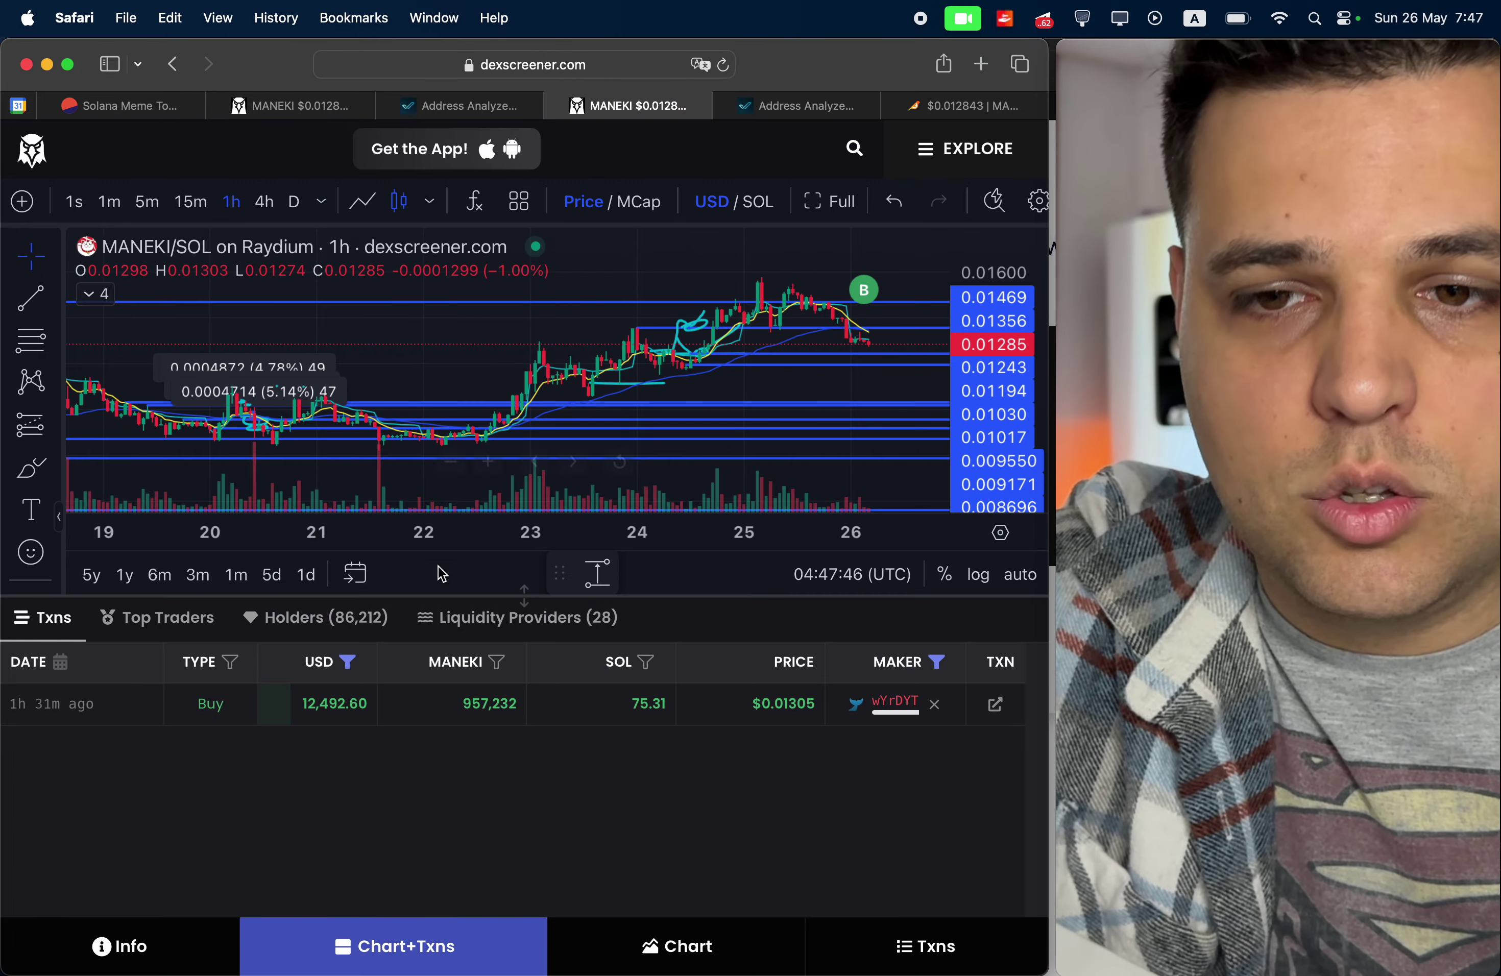
pyautogui.scroll(-3, 598, 415)
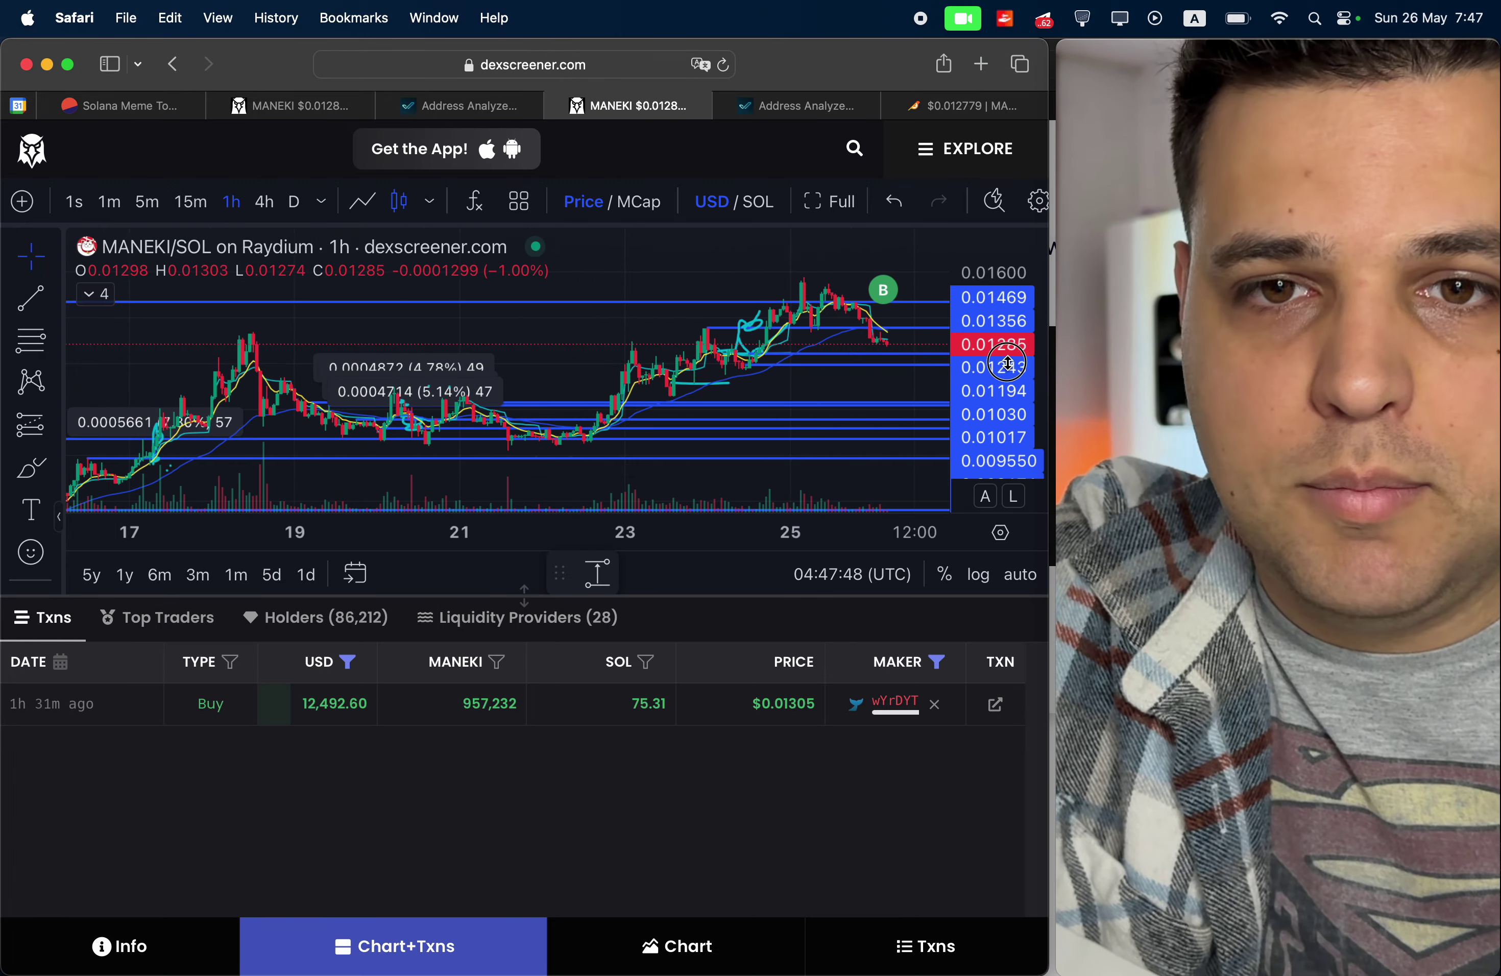
pyautogui.moveTo(1007, 357); pyautogui.dragTo(1007, 293)
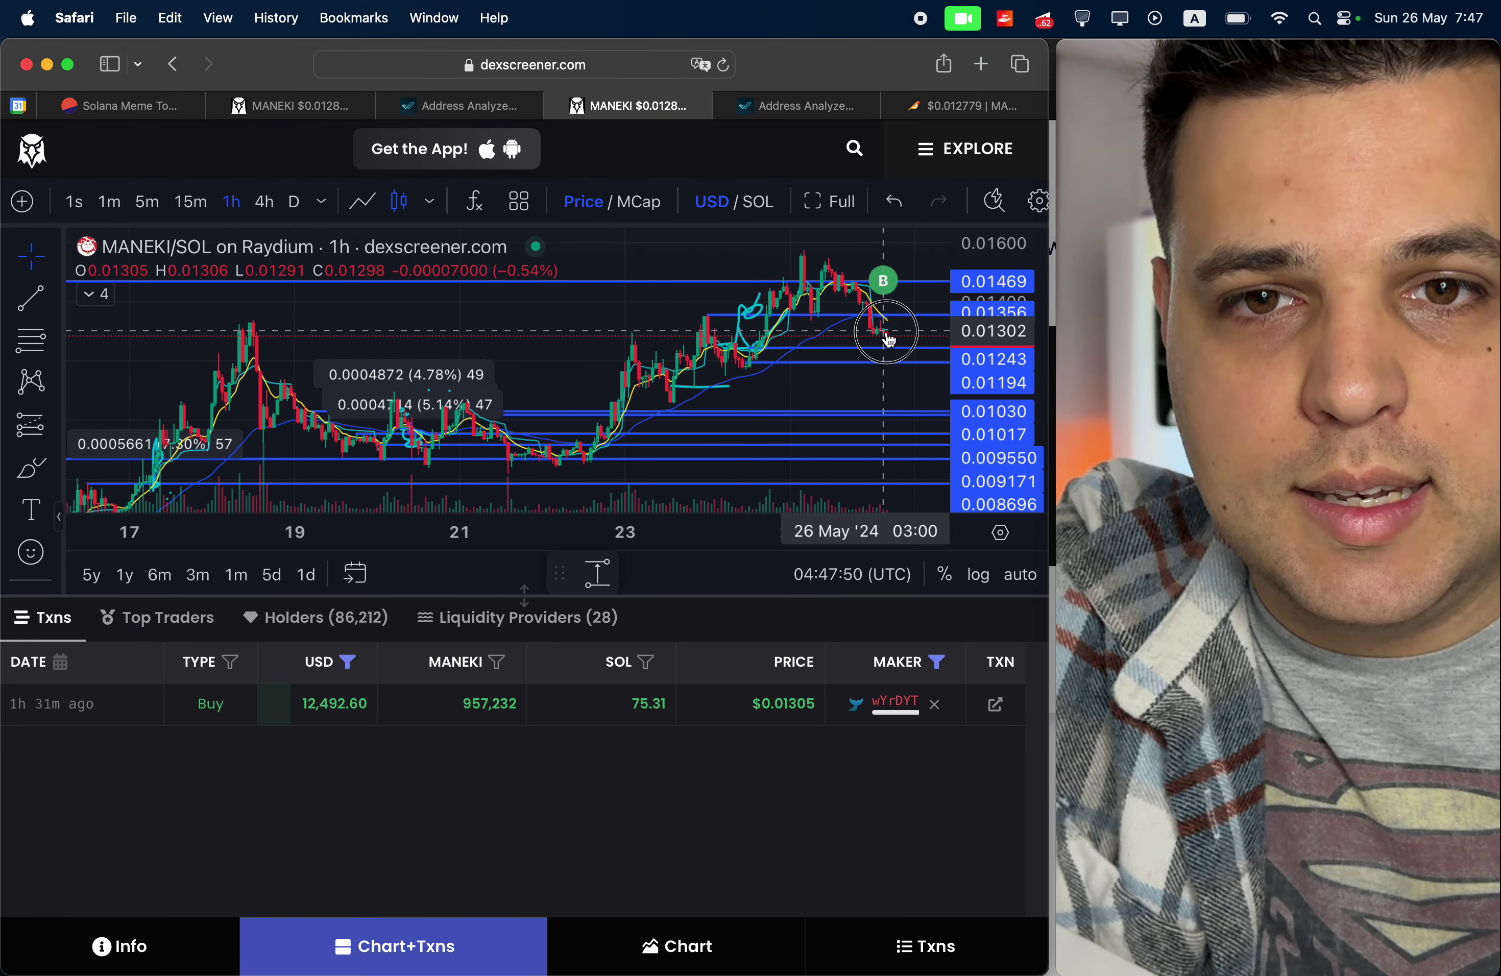
pyautogui.keyDown('shift'); pyautogui.click(884, 331); pyautogui.keyUp('shift')
pyautogui.click(892, 311)
# Switch to the wallet-filtered MANEKI chart and set it to 15-minute candles.
pyautogui.click(289, 103)
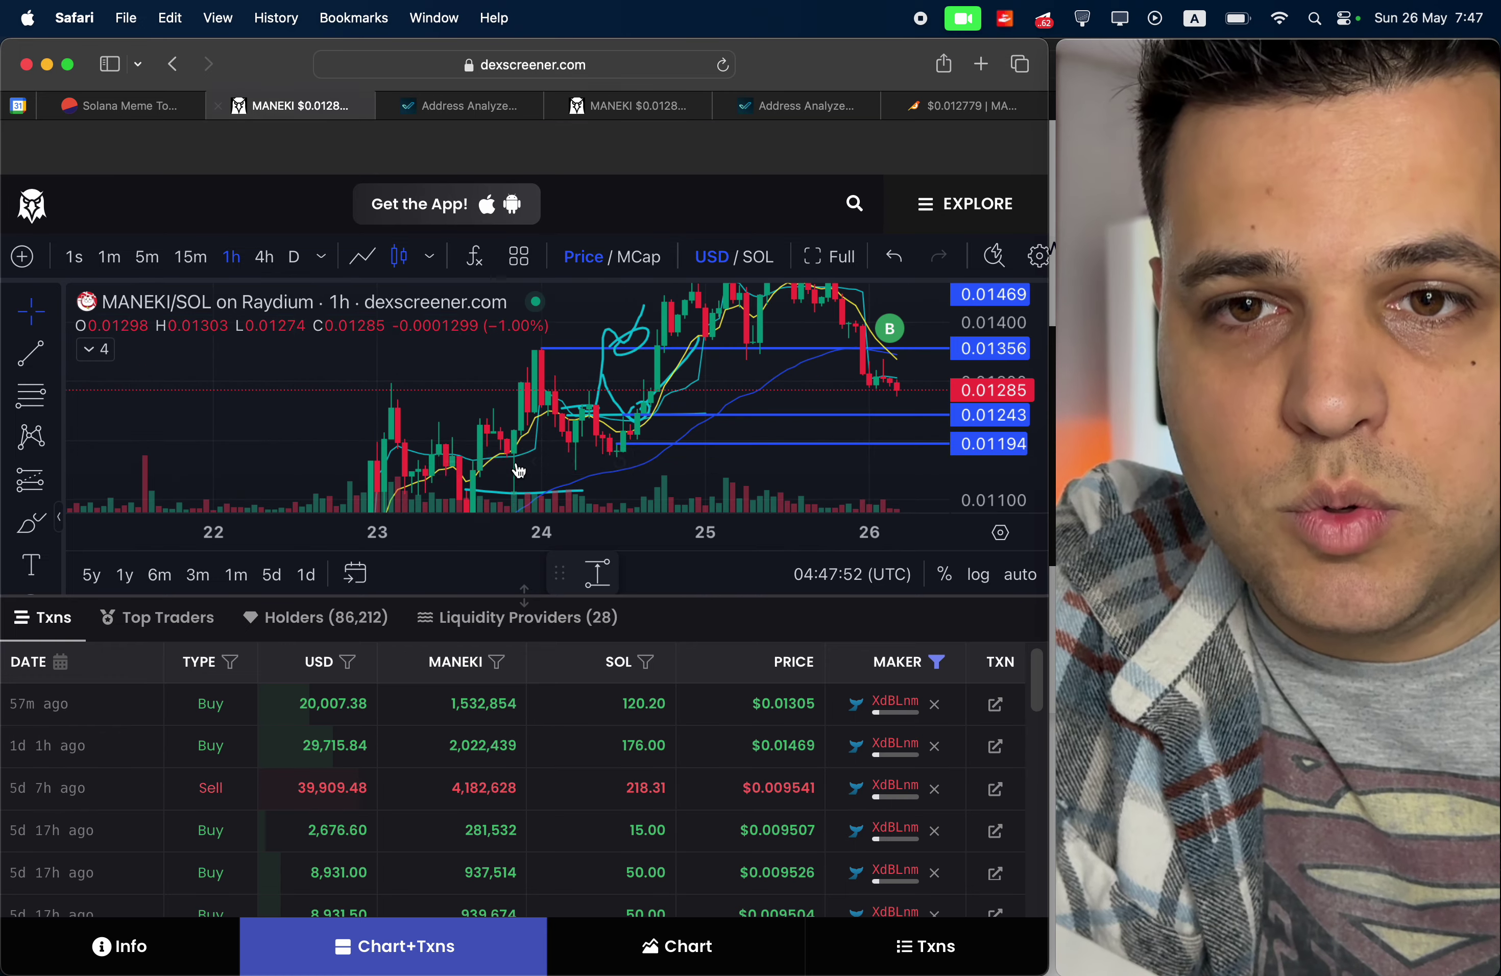
pyautogui.scroll(3, 515, 468)
pyautogui.moveTo(1008, 461); pyautogui.dragTo(1008, 441)
pyautogui.scroll(-3, 764, 404)
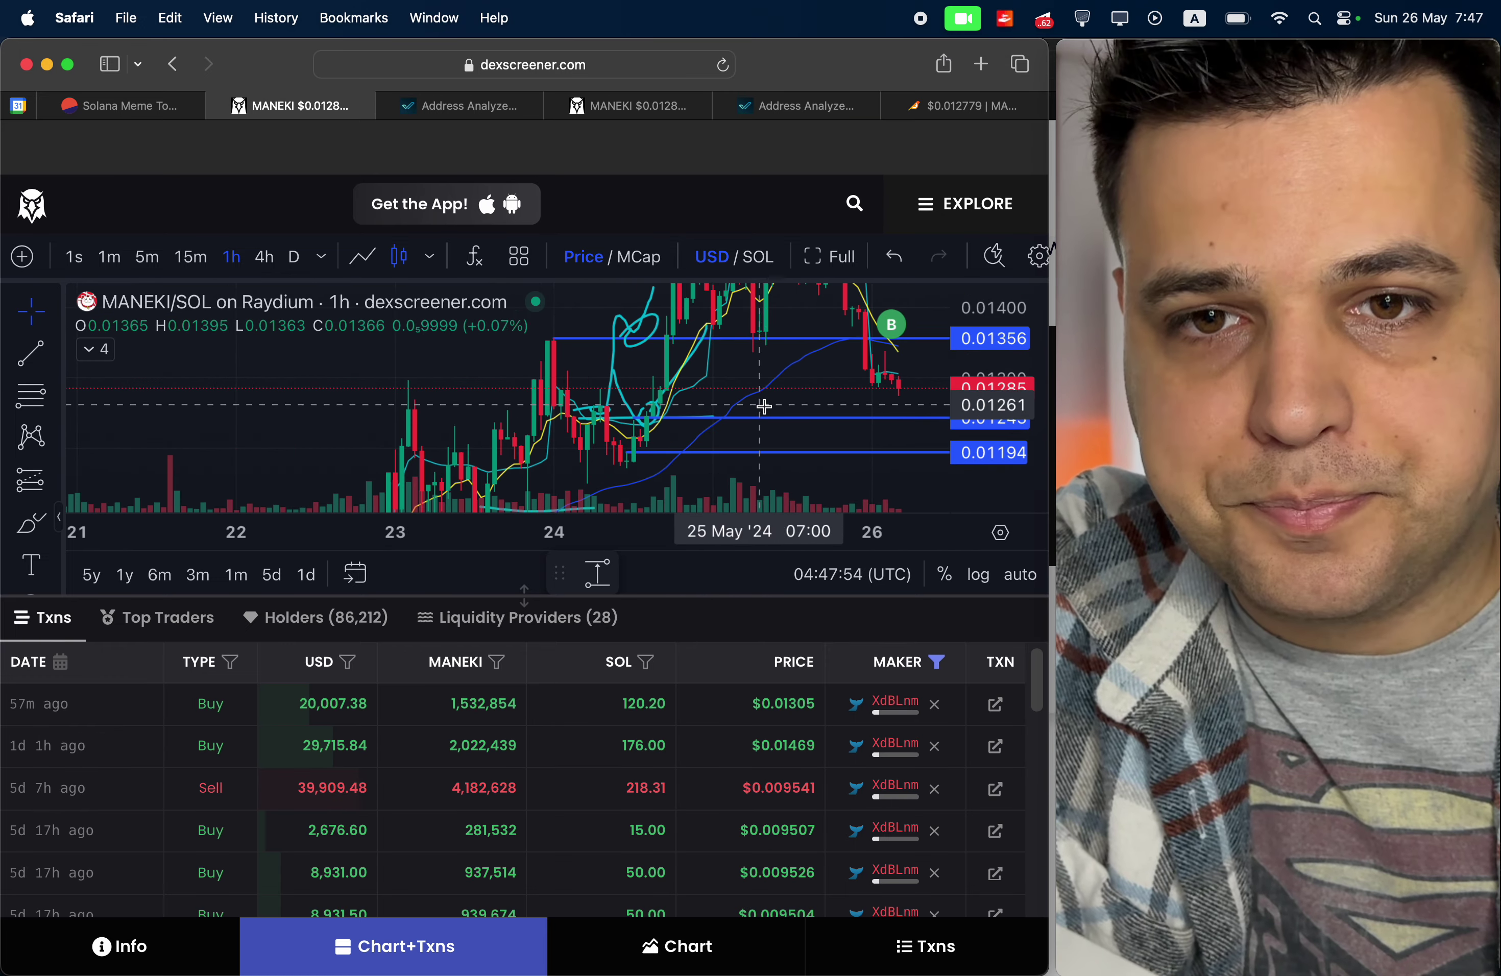
pyautogui.moveTo(863, 356); pyautogui.dragTo(680, 375)
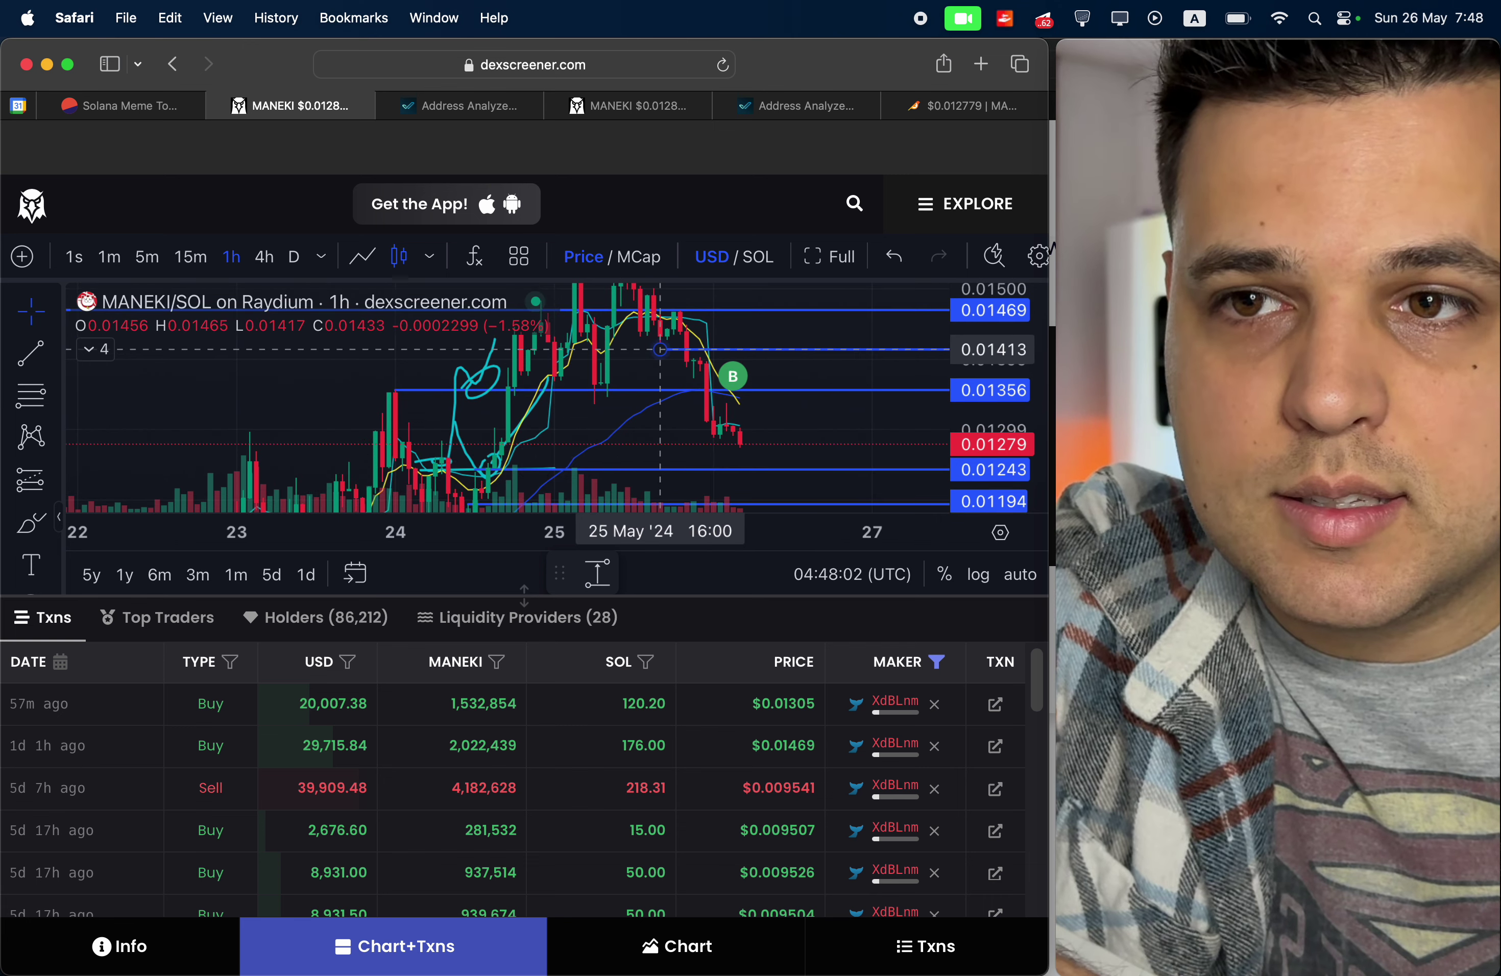
pyautogui.write('15')
pyautogui.press('Return')
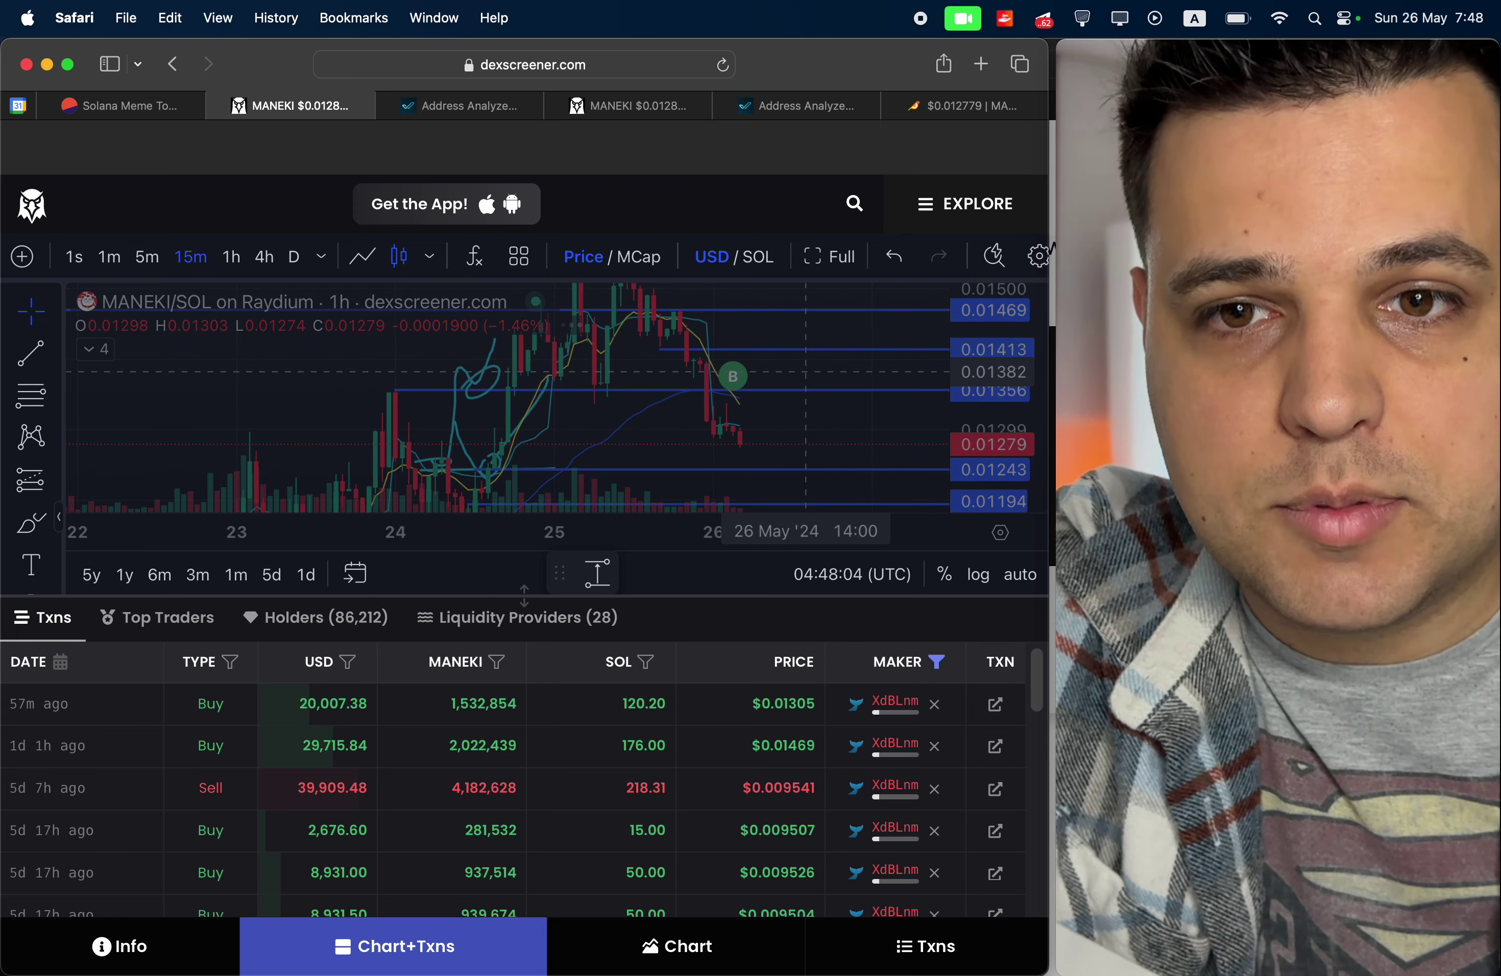
pyautogui.scroll(-5, 788, 396)
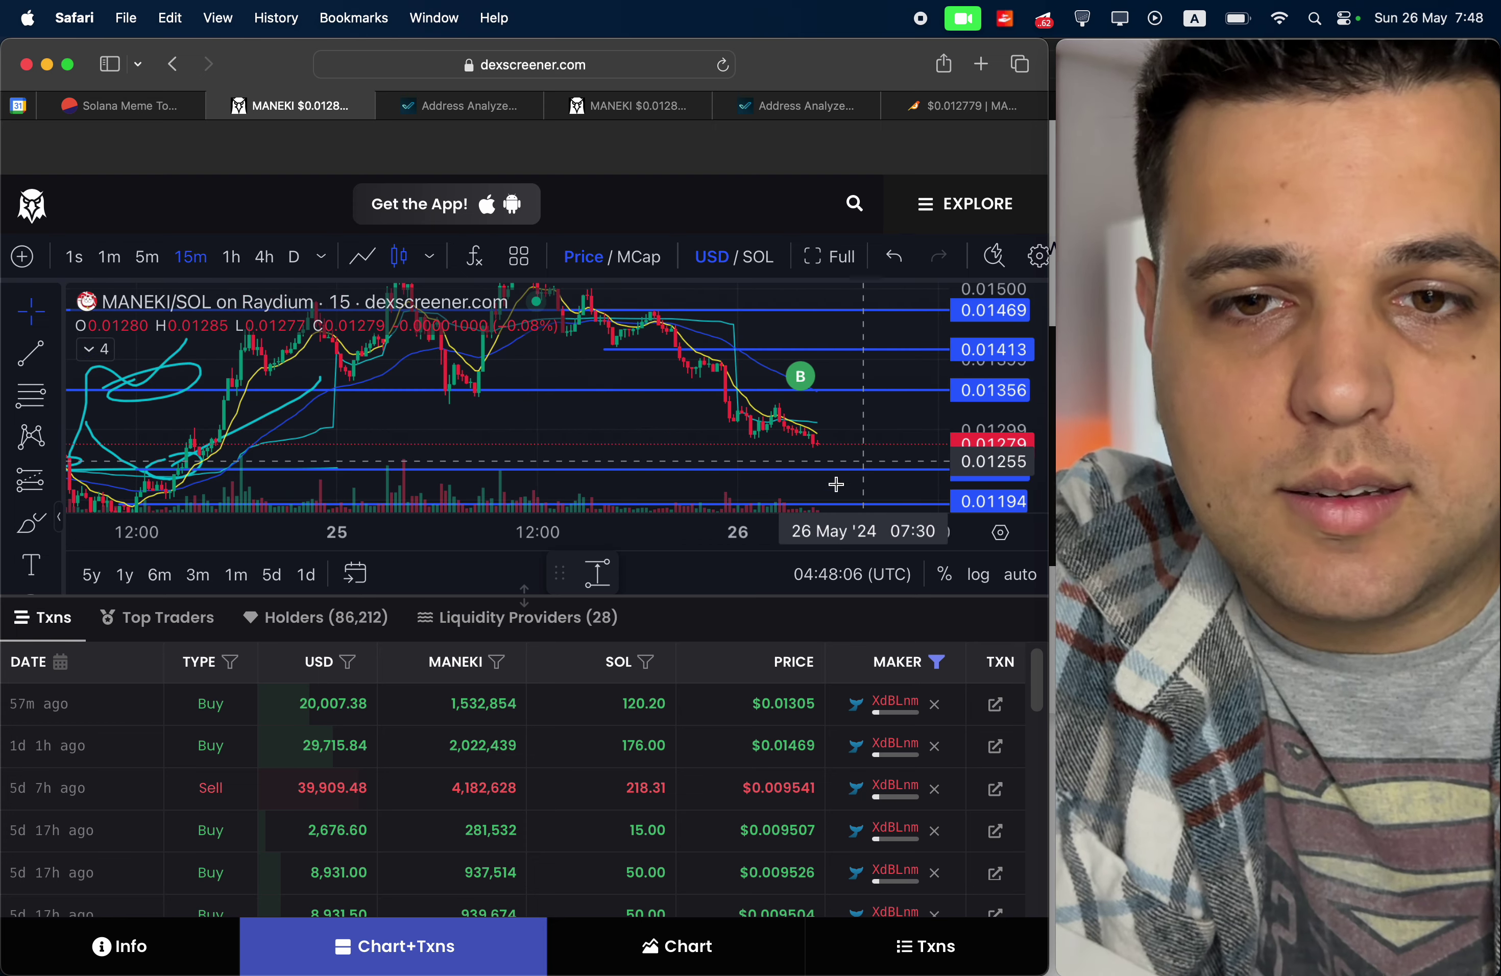
# Measure a roughly +10% move from the current price, then pan to 24–26 May.
pyautogui.click(597, 573)
pyautogui.click(804, 444)
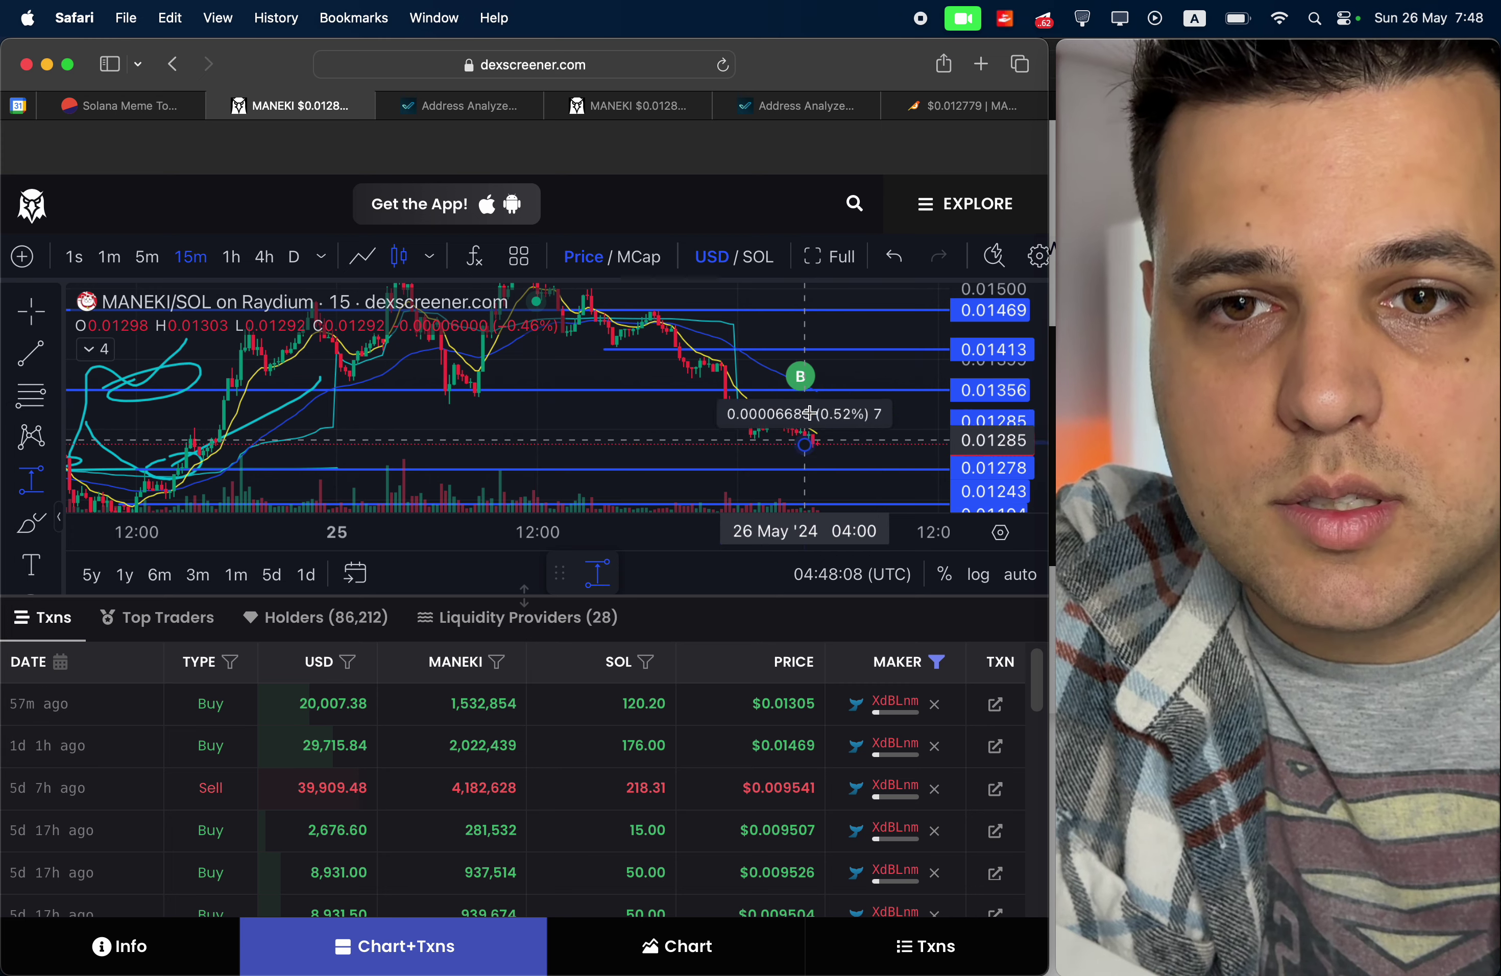
pyautogui.click(818, 355)
pyautogui.scroll(-2, 765, 458)
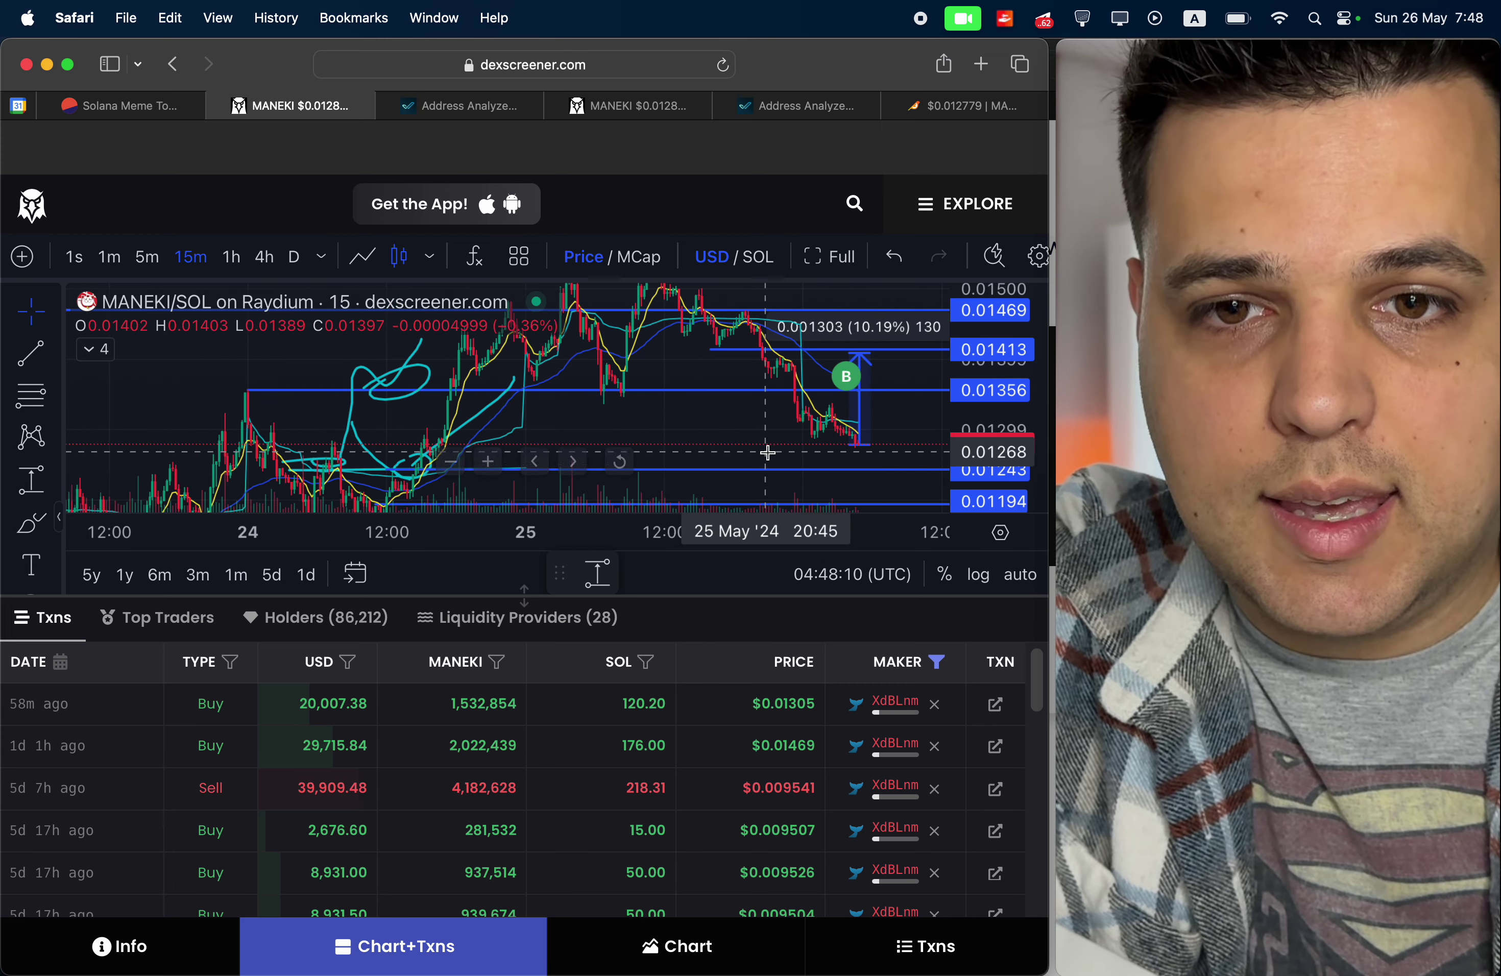
pyautogui.moveTo(765, 459); pyautogui.dragTo(674, 402)
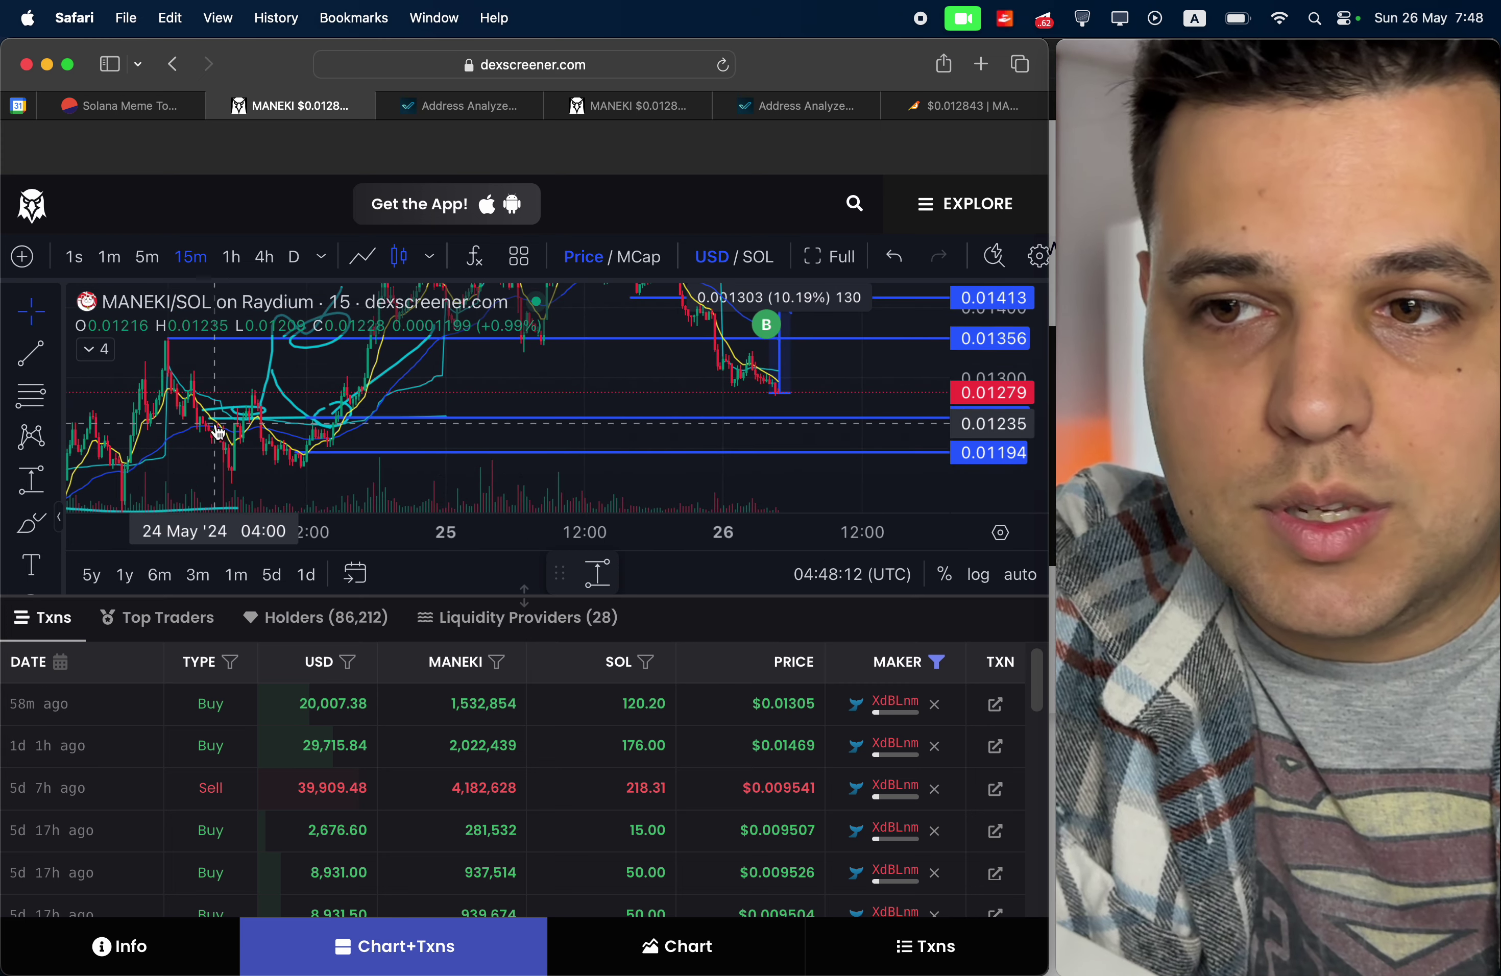
# Measure about +13% from the 0.01243 level and +17% from the 0.01194 level.
pyautogui.click(599, 574)
pyautogui.click(788, 419)
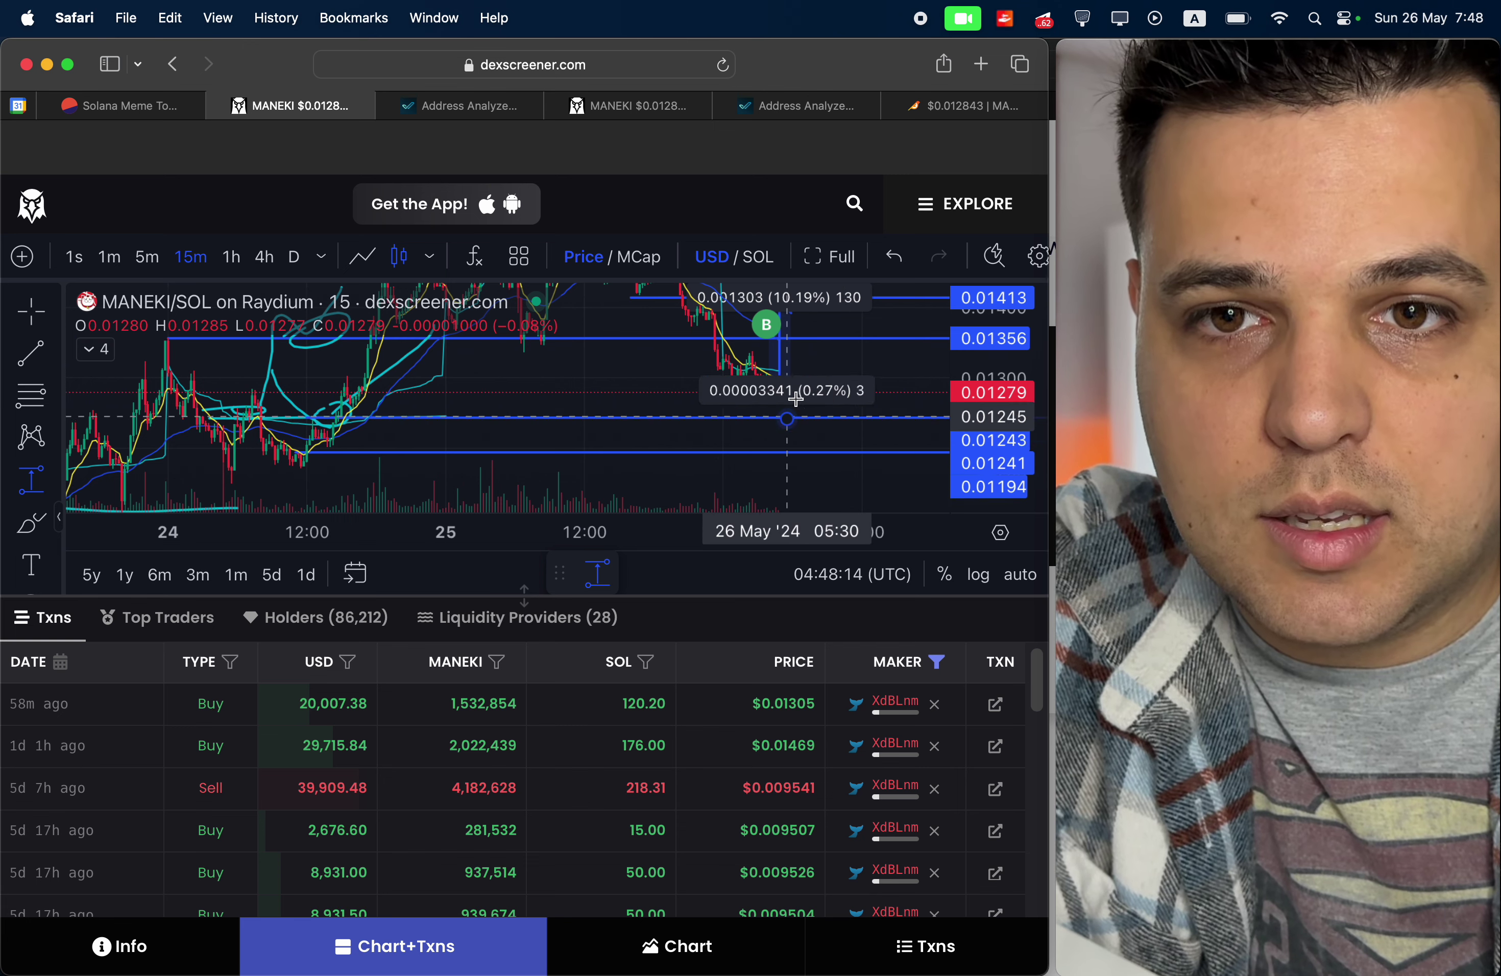
pyautogui.click(805, 310)
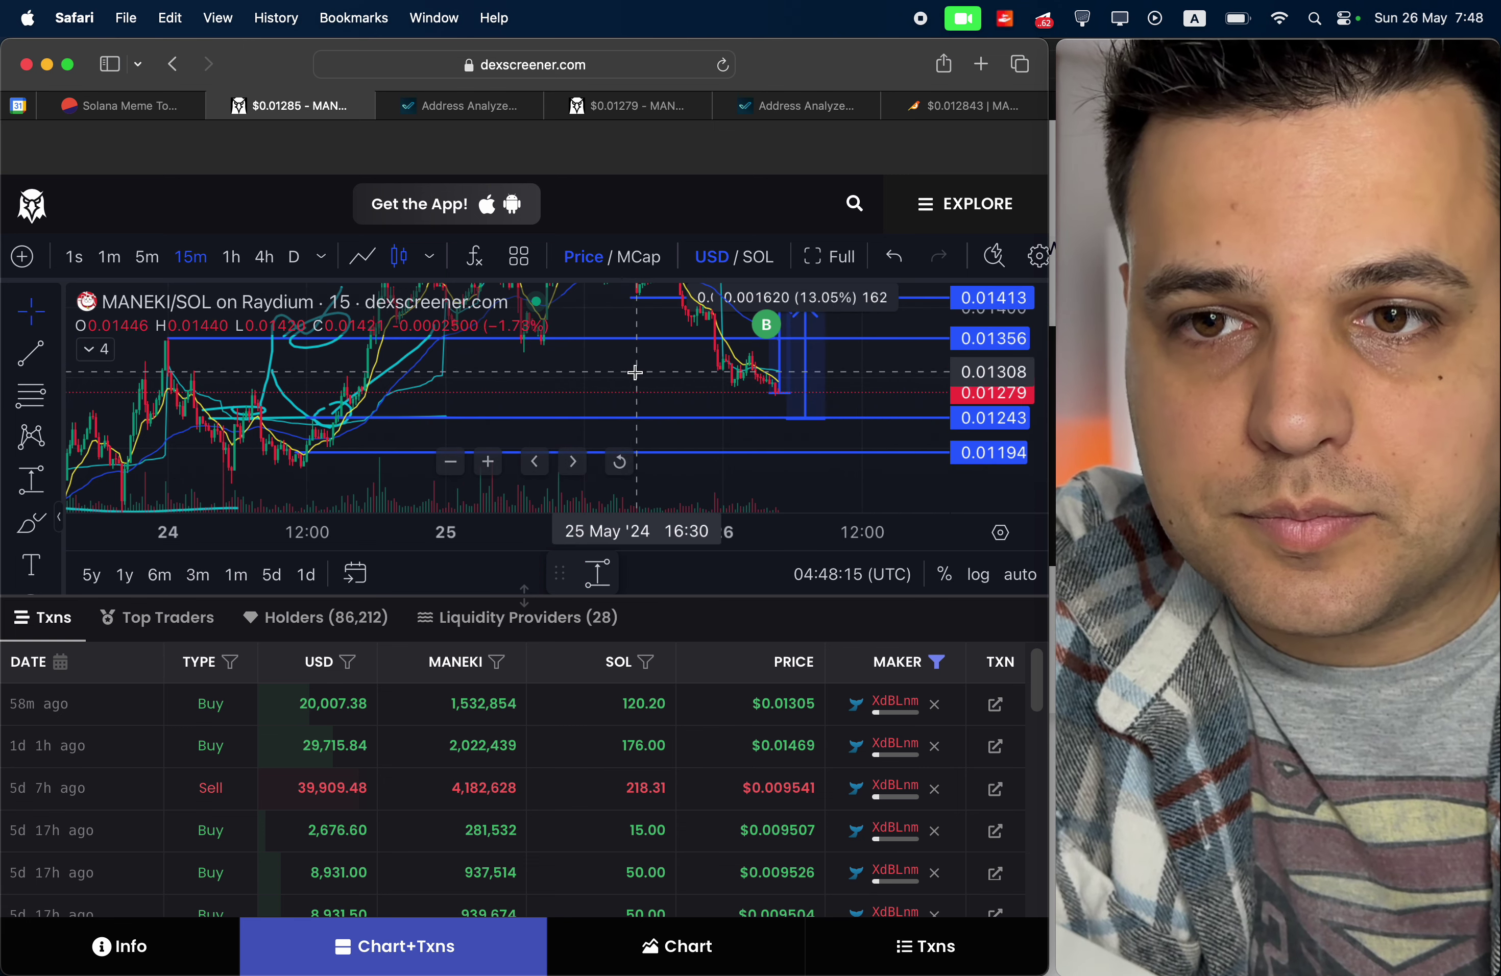
pyautogui.click(583, 580)
pyautogui.click(796, 457)
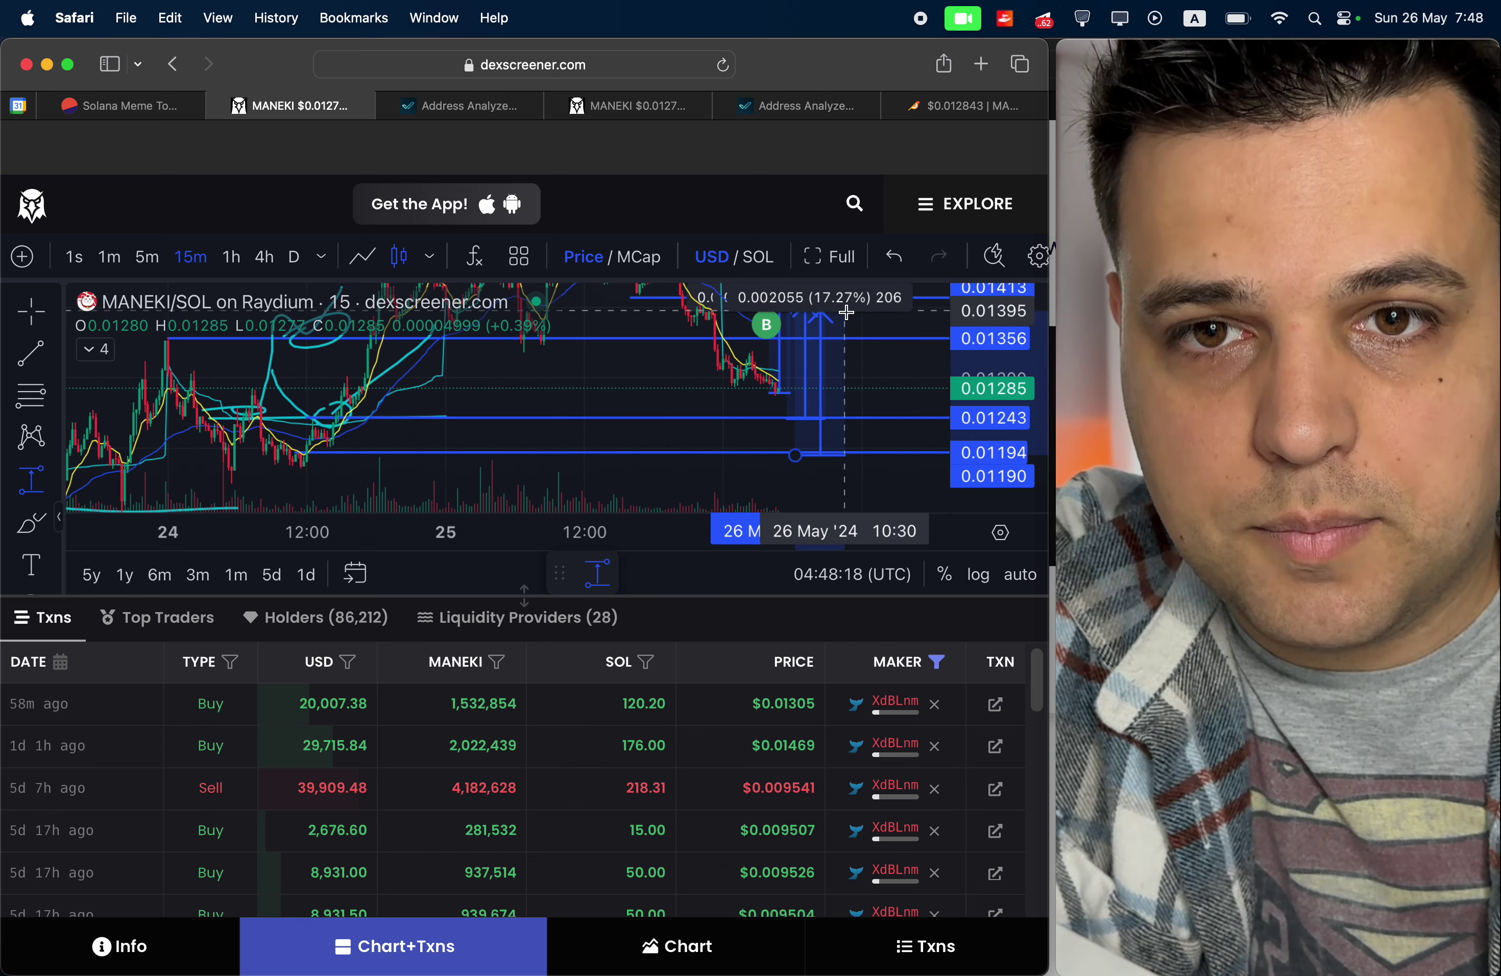
pyautogui.click(845, 312)
# Measure about +20% from the 24 May low and +8.8% on the 25 May pullback.
pyautogui.moveTo(546, 400); pyautogui.dragTo(727, 434)
pyautogui.scroll(-3, 727, 433)
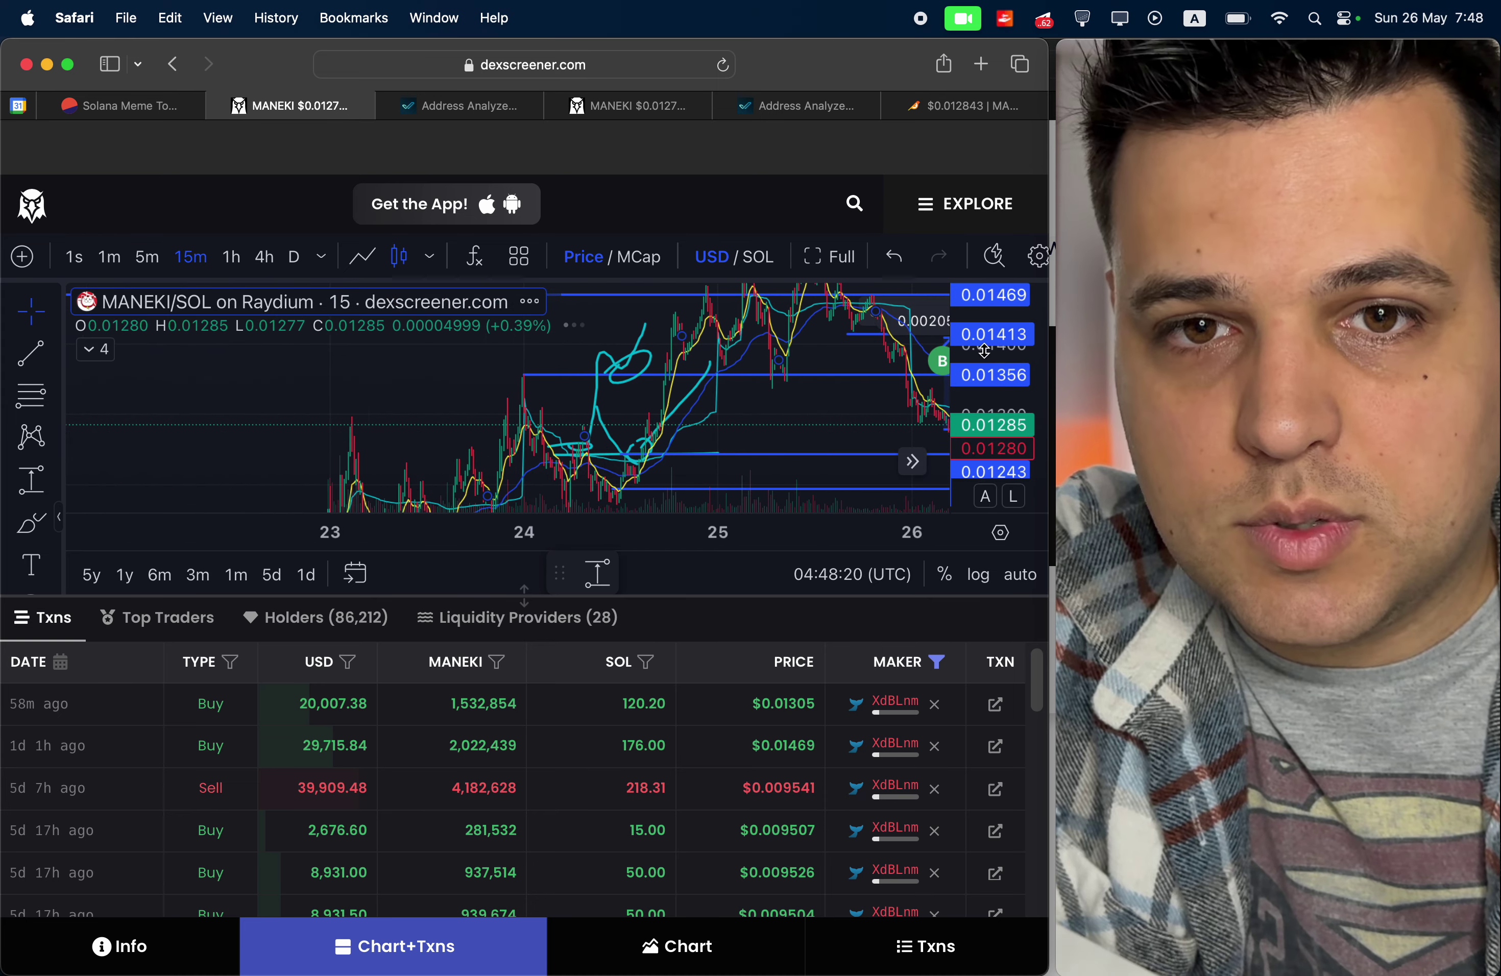
pyautogui.click(602, 582)
pyautogui.click(633, 446)
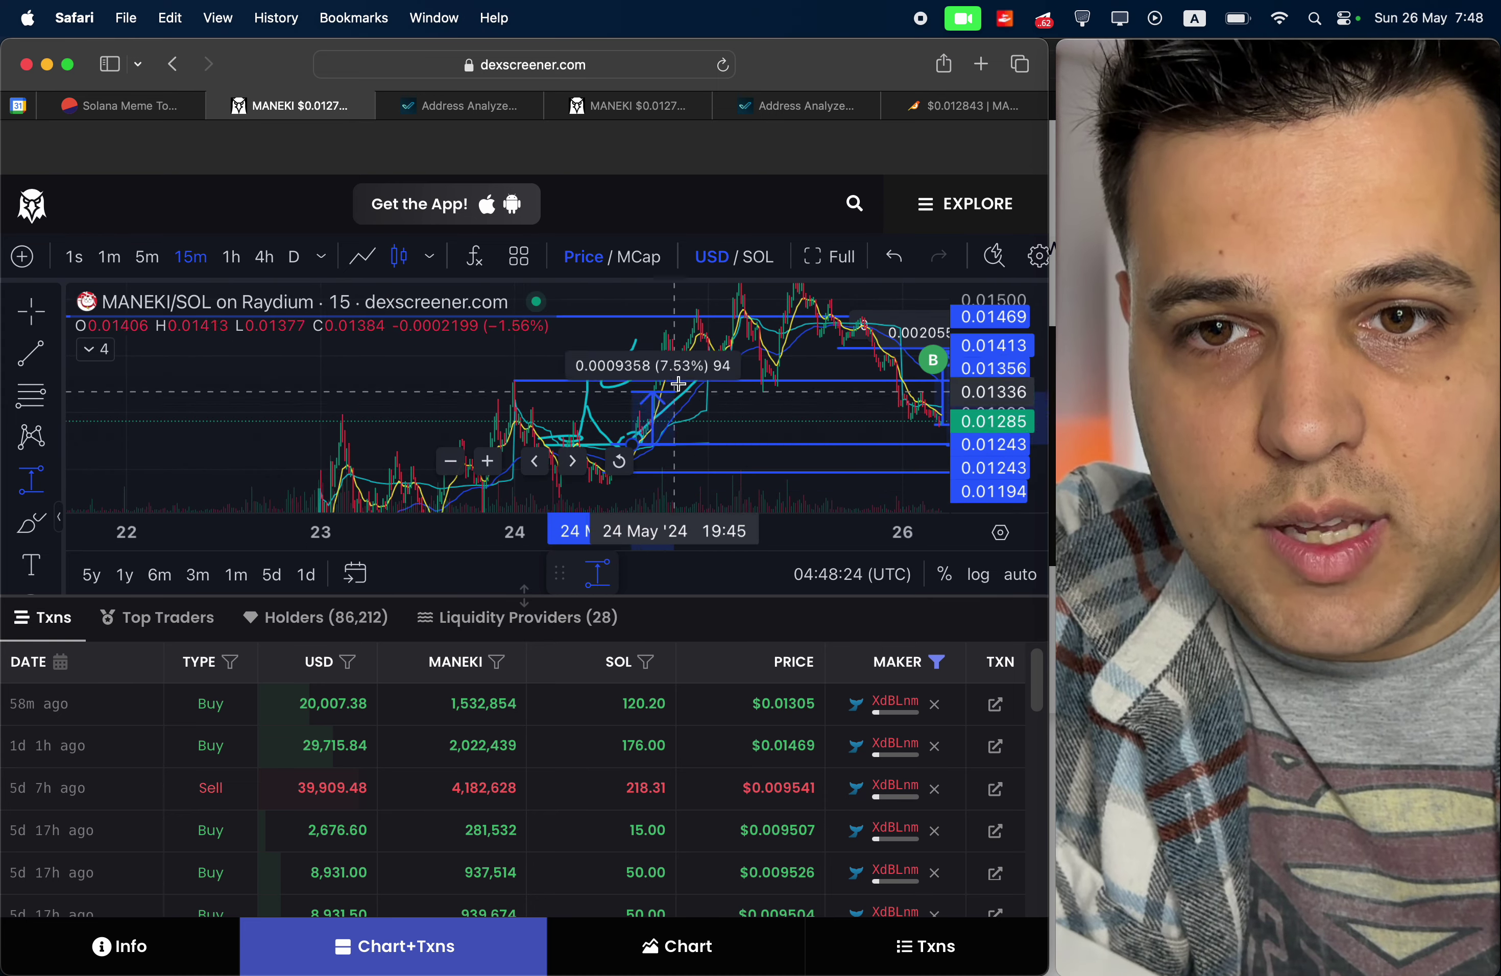
pyautogui.click(730, 303)
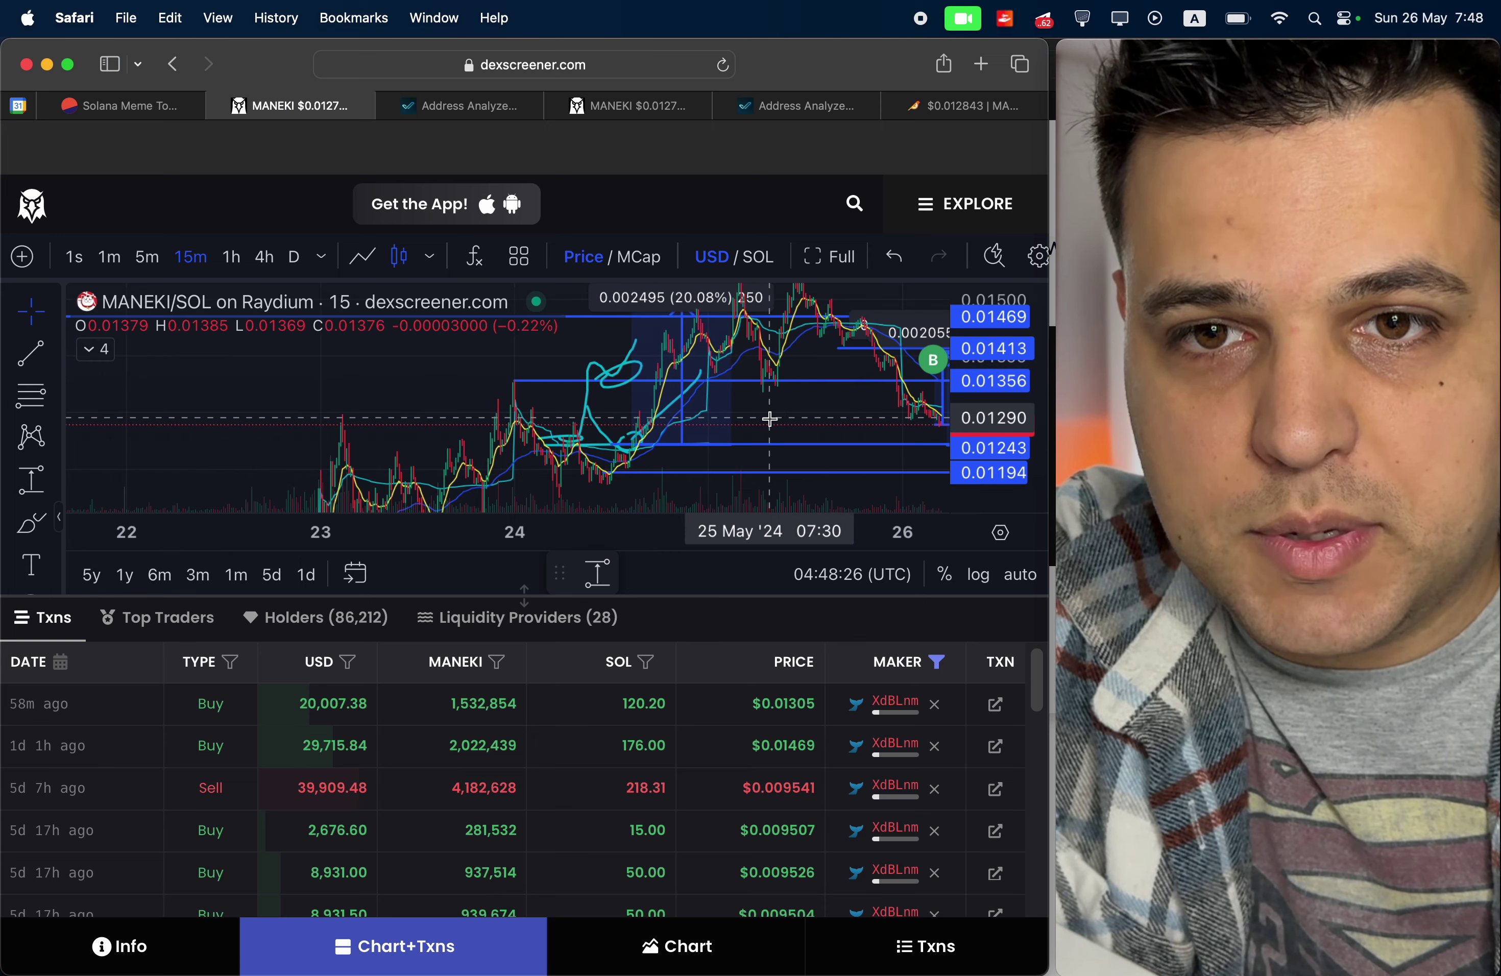
pyautogui.click(598, 576)
pyautogui.moveTo(624, 470)
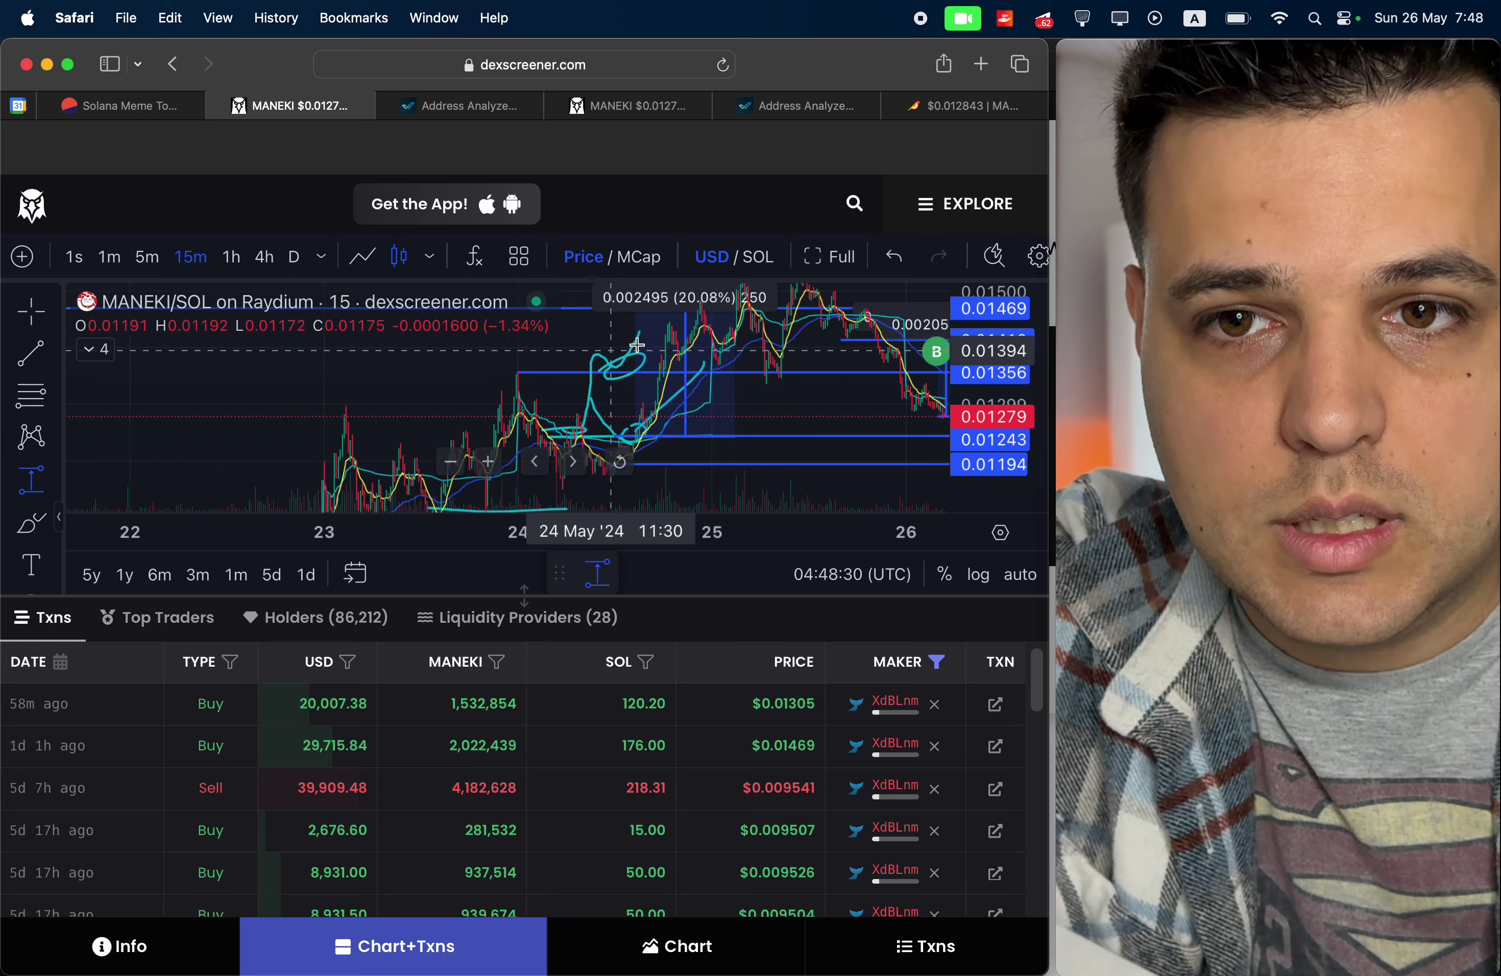
pyautogui.click(769, 369)
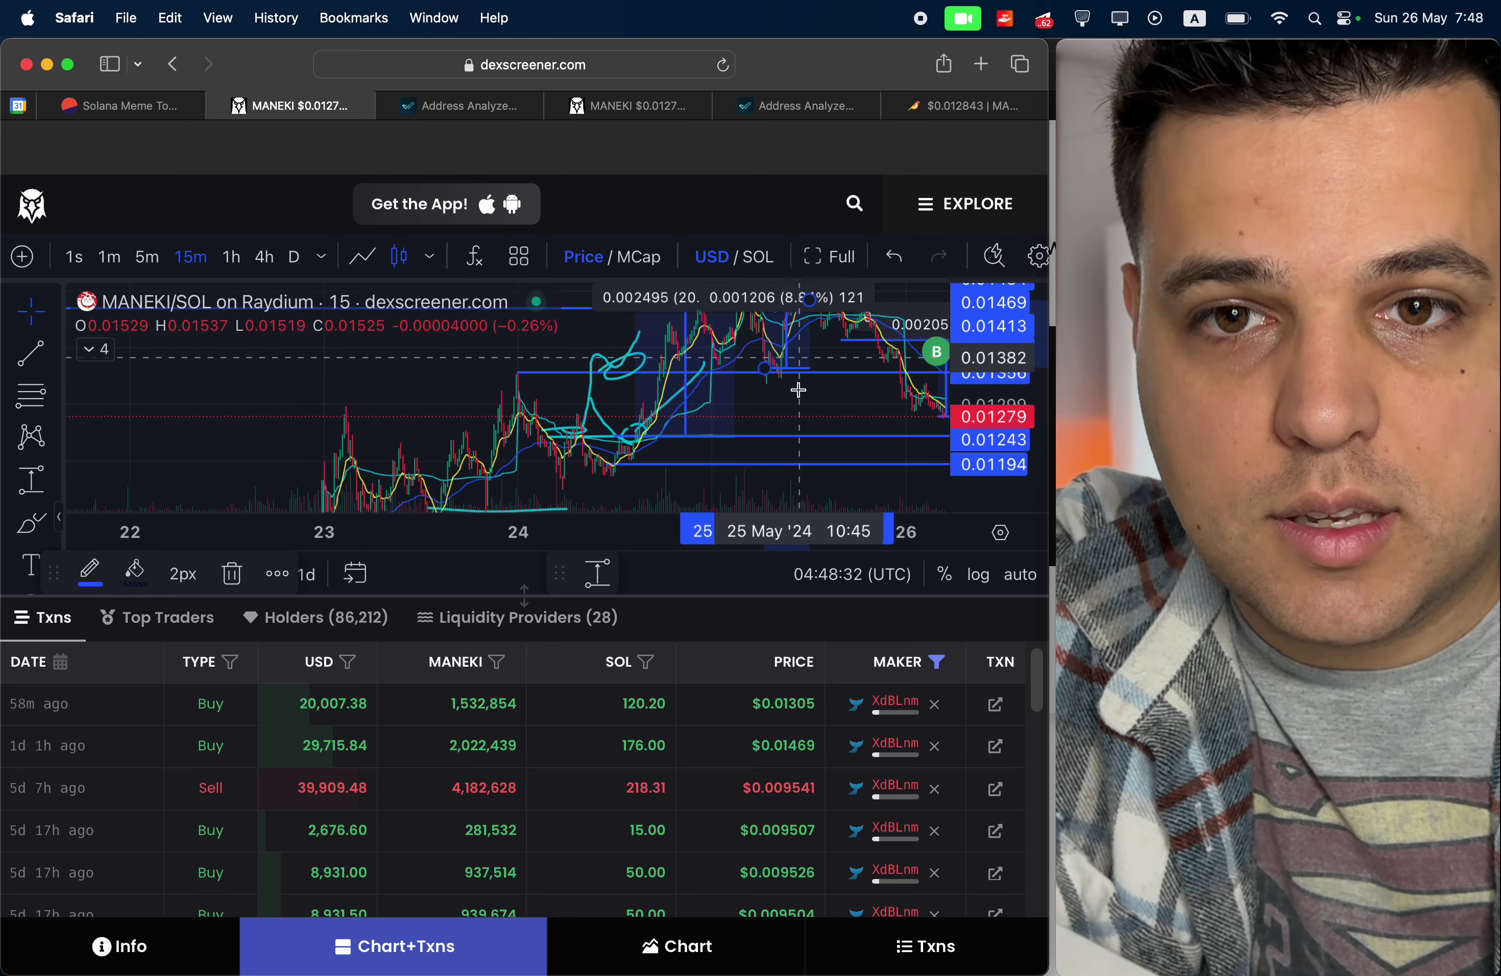
pyautogui.click(788, 401)
# Reframe the chart around recent price action and the lower levels with enlarged candles.
pyautogui.moveTo(788, 403); pyautogui.dragTo(743, 444)
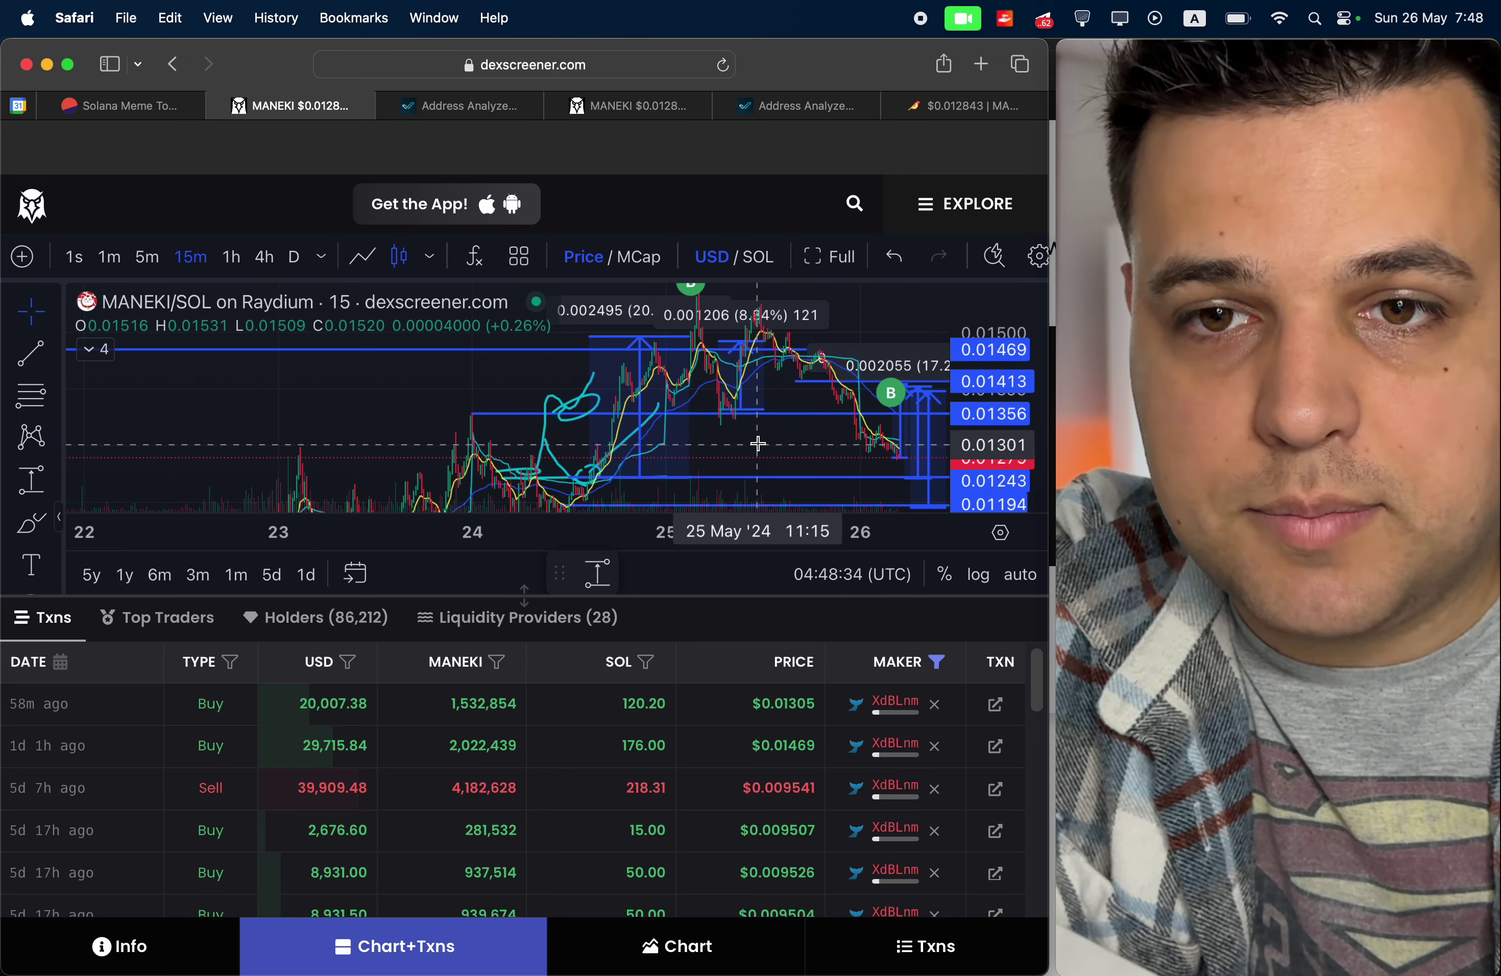
pyautogui.scroll(2, 790, 494)
pyautogui.moveTo(779, 484); pyautogui.dragTo(654, 446)
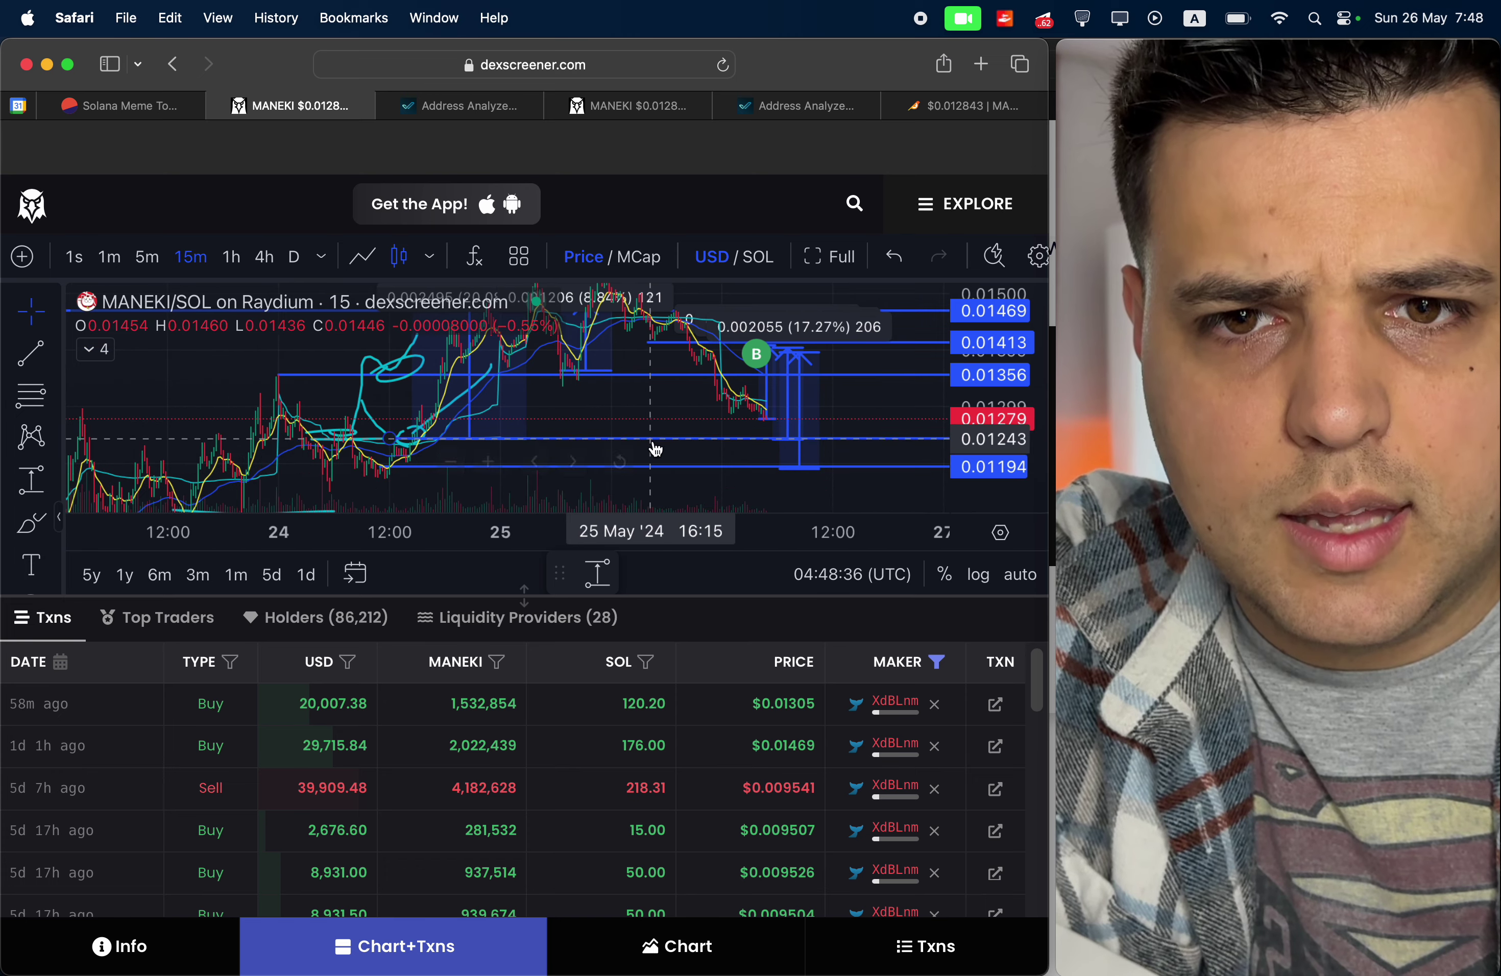
pyautogui.scroll(2, 656, 446)
pyautogui.moveTo(793, 351); pyautogui.dragTo(791, 391)
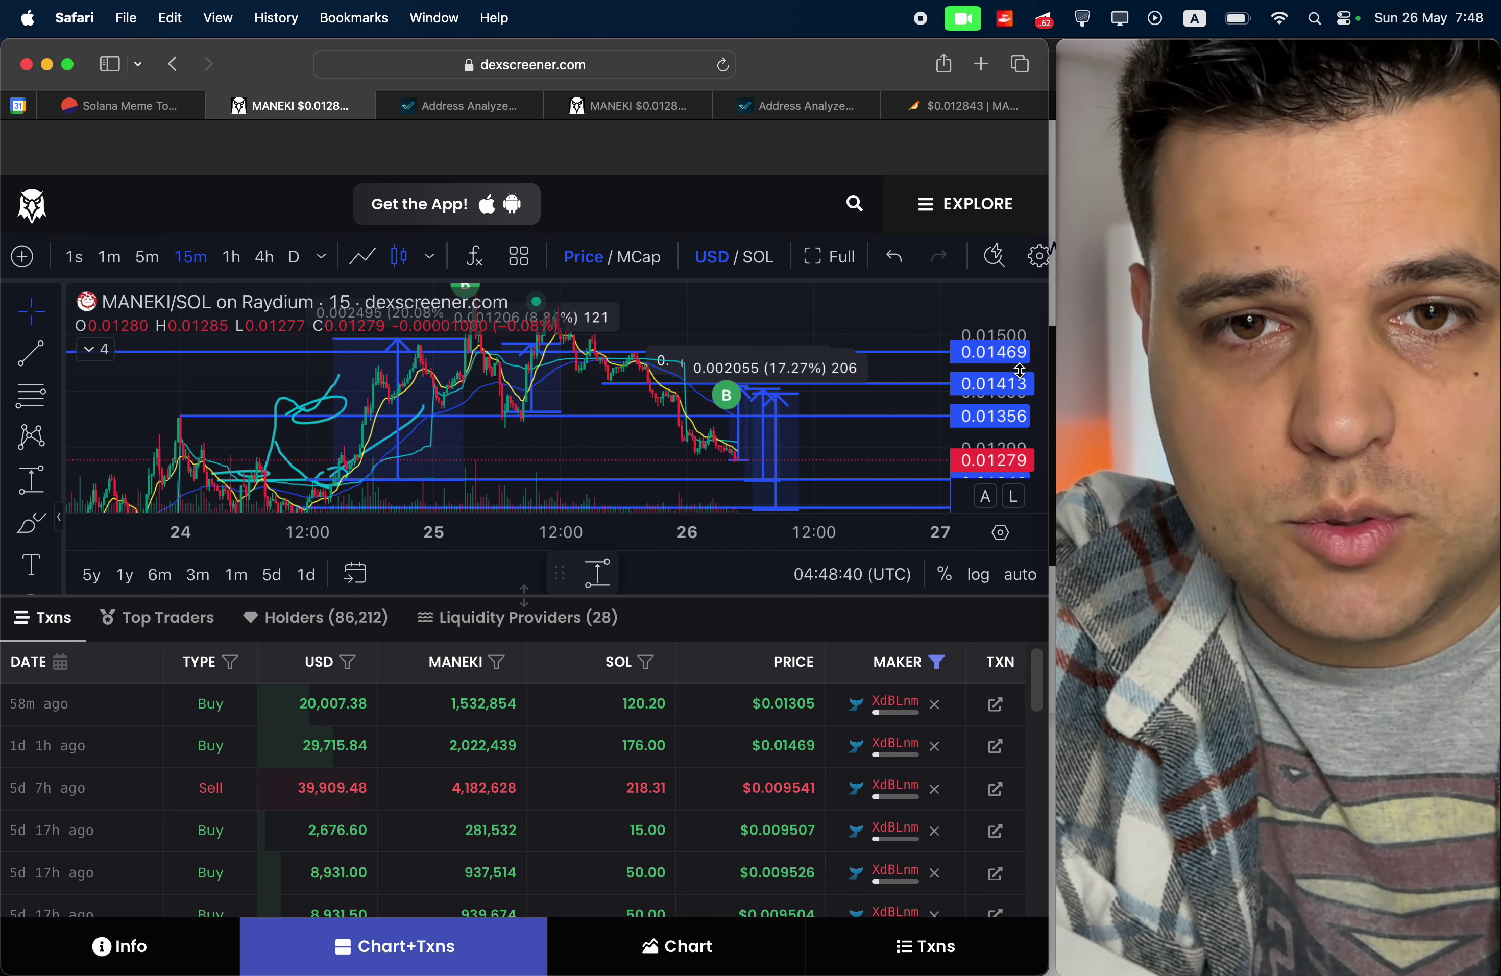
pyautogui.moveTo(971, 446); pyautogui.dragTo(987, 362)
pyautogui.scroll(1, 910, 406)
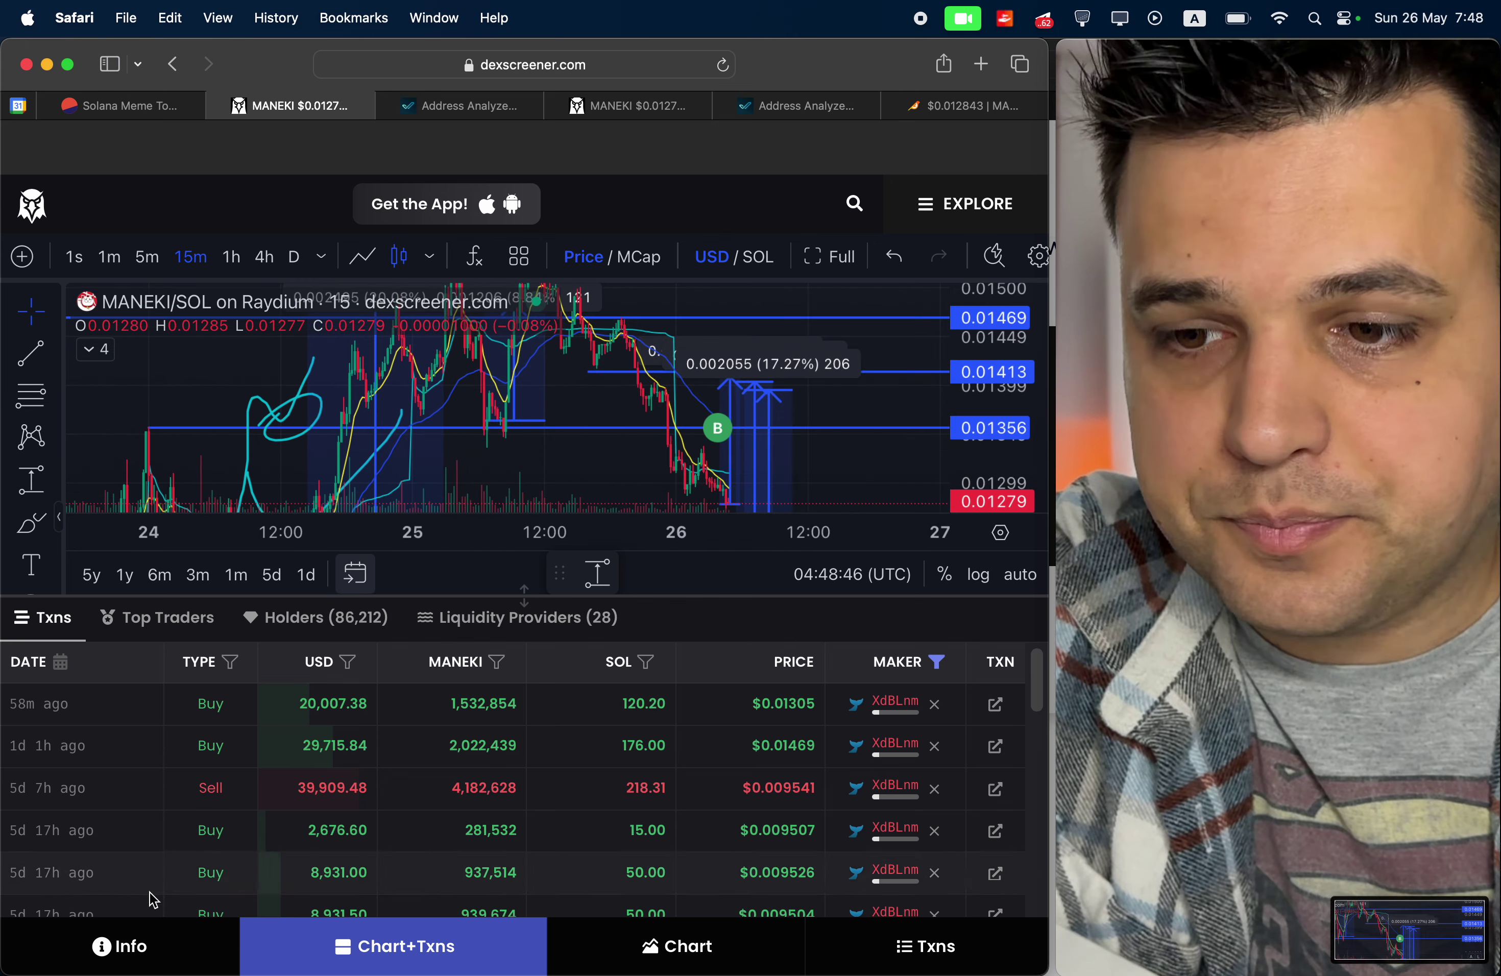
# Copy the MANEKI address from the Info tab, then show hourly candles with a rescaled price axis.
pyautogui.click(160, 946)
pyautogui.scroll(-10, 740, 832)
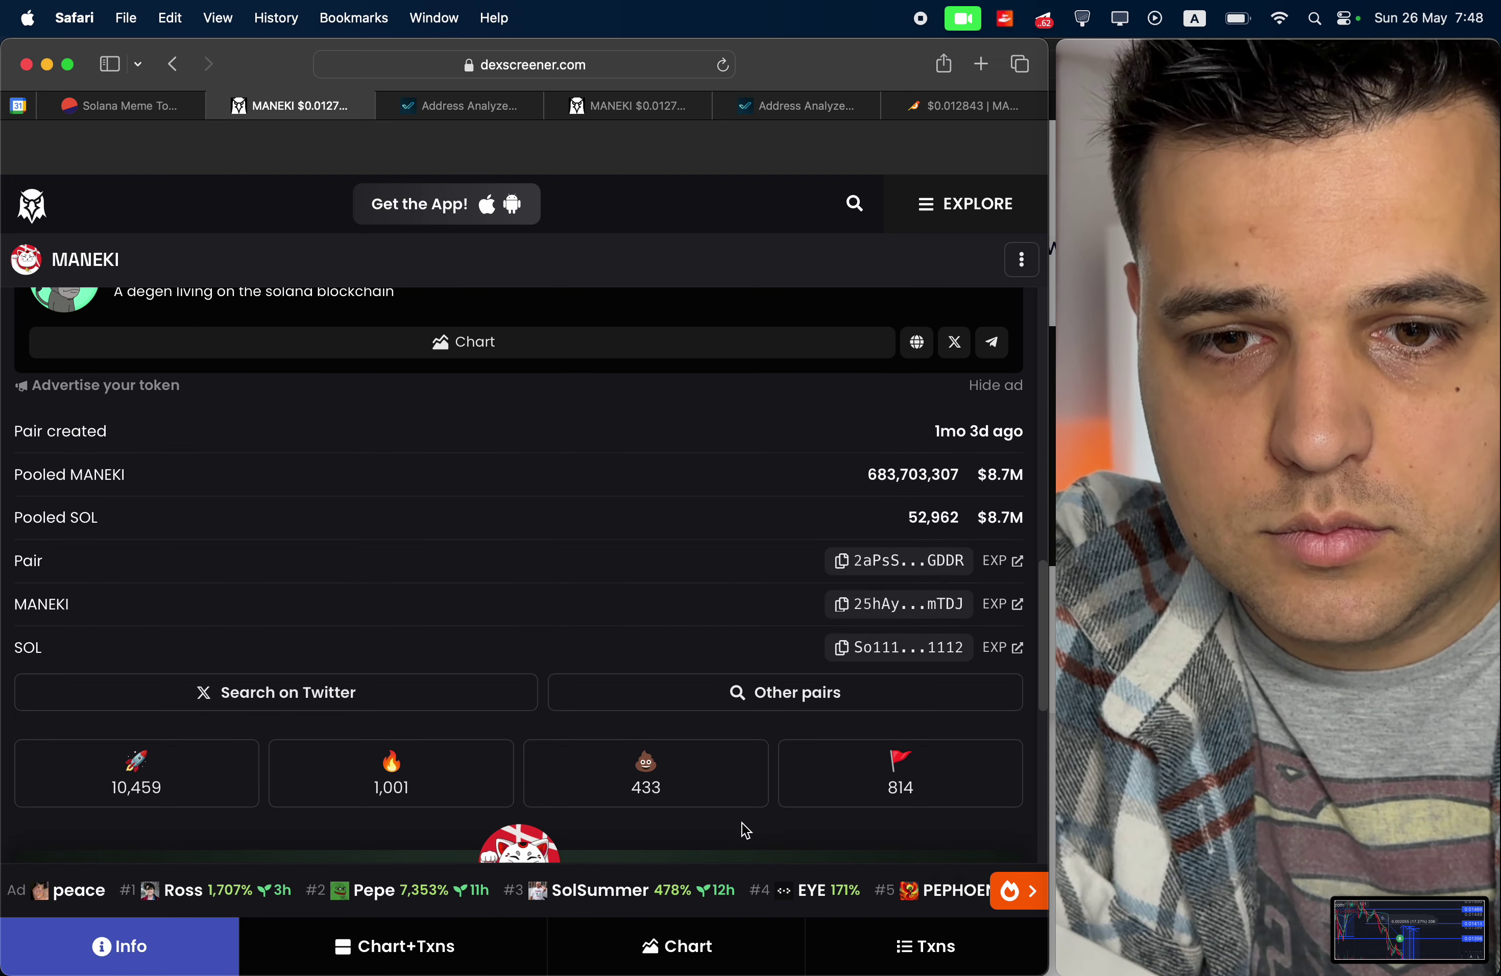
pyautogui.click(908, 602)
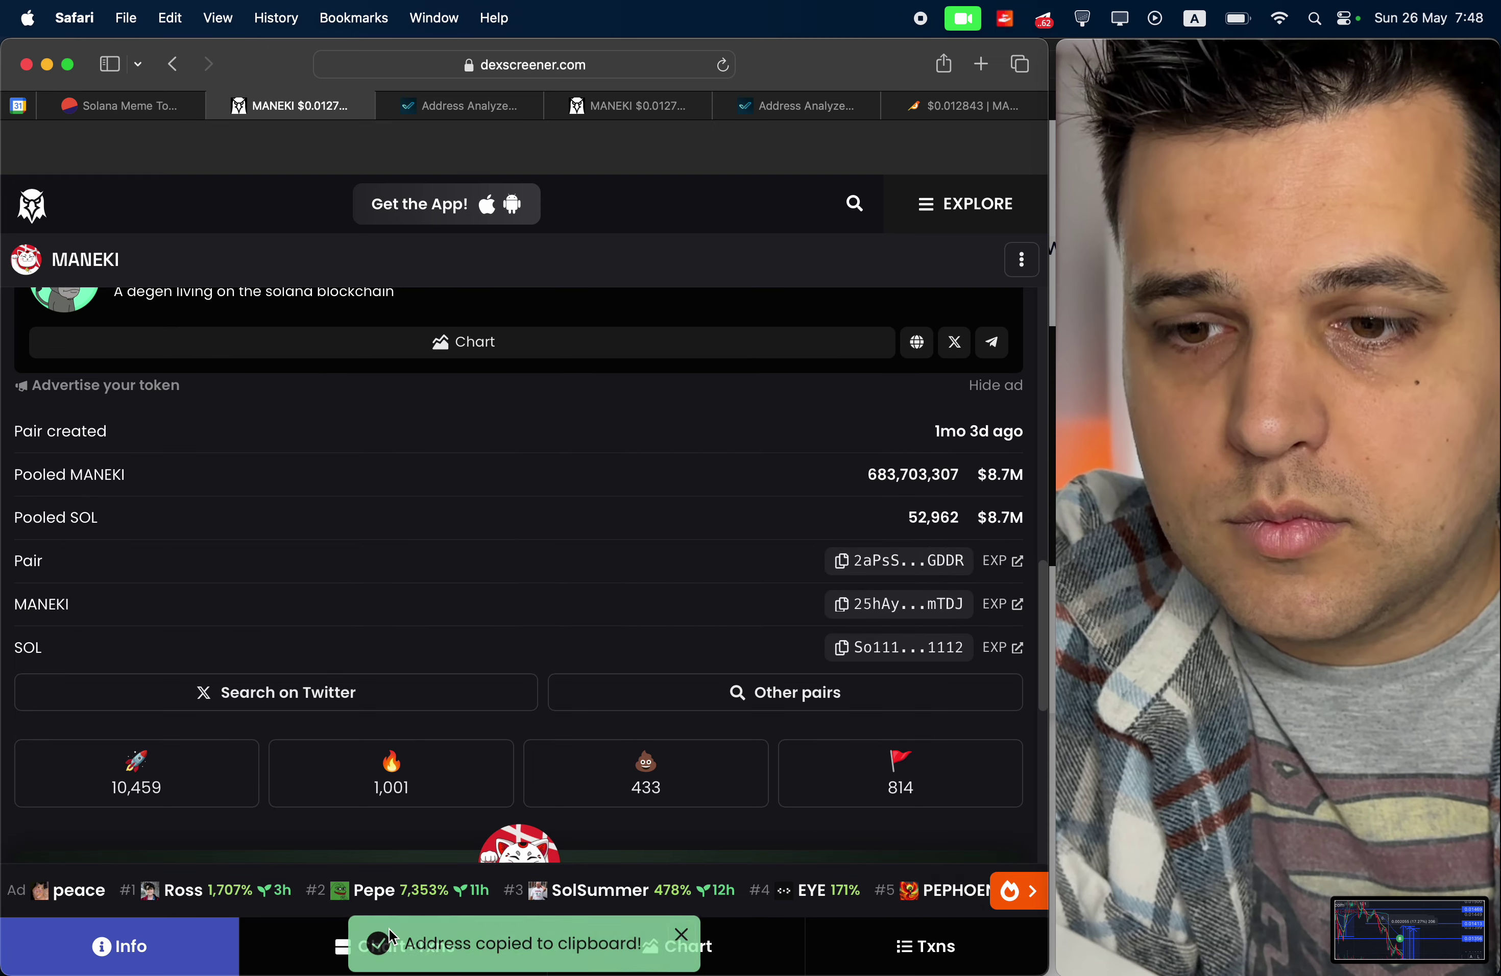
pyautogui.click(301, 945)
pyautogui.click(232, 256)
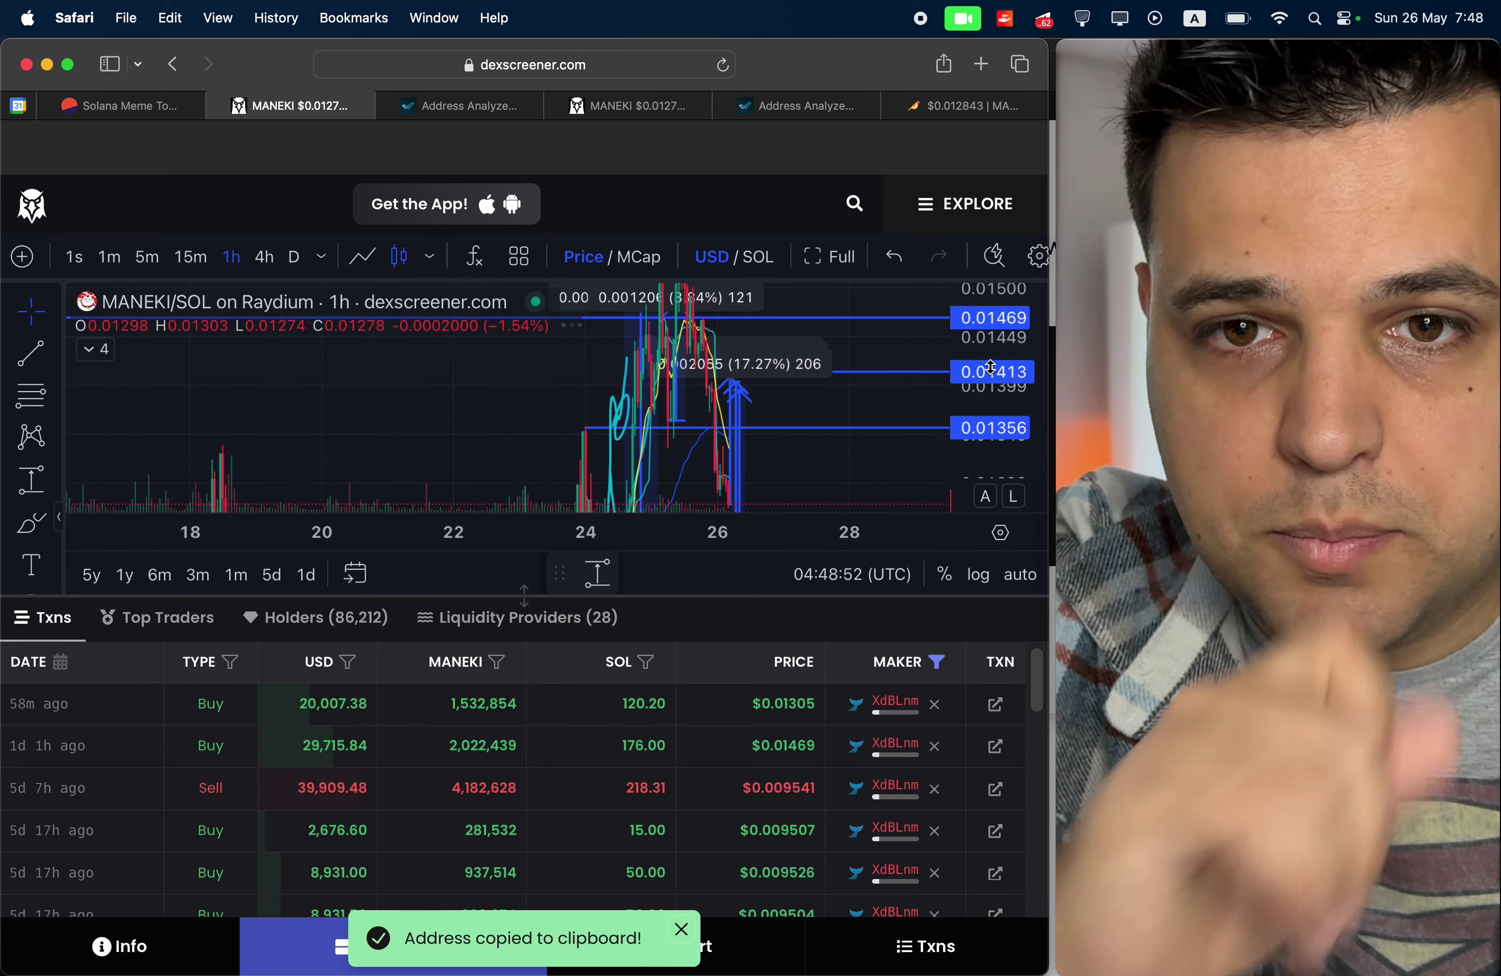
pyautogui.scroll(5, 887, 470)
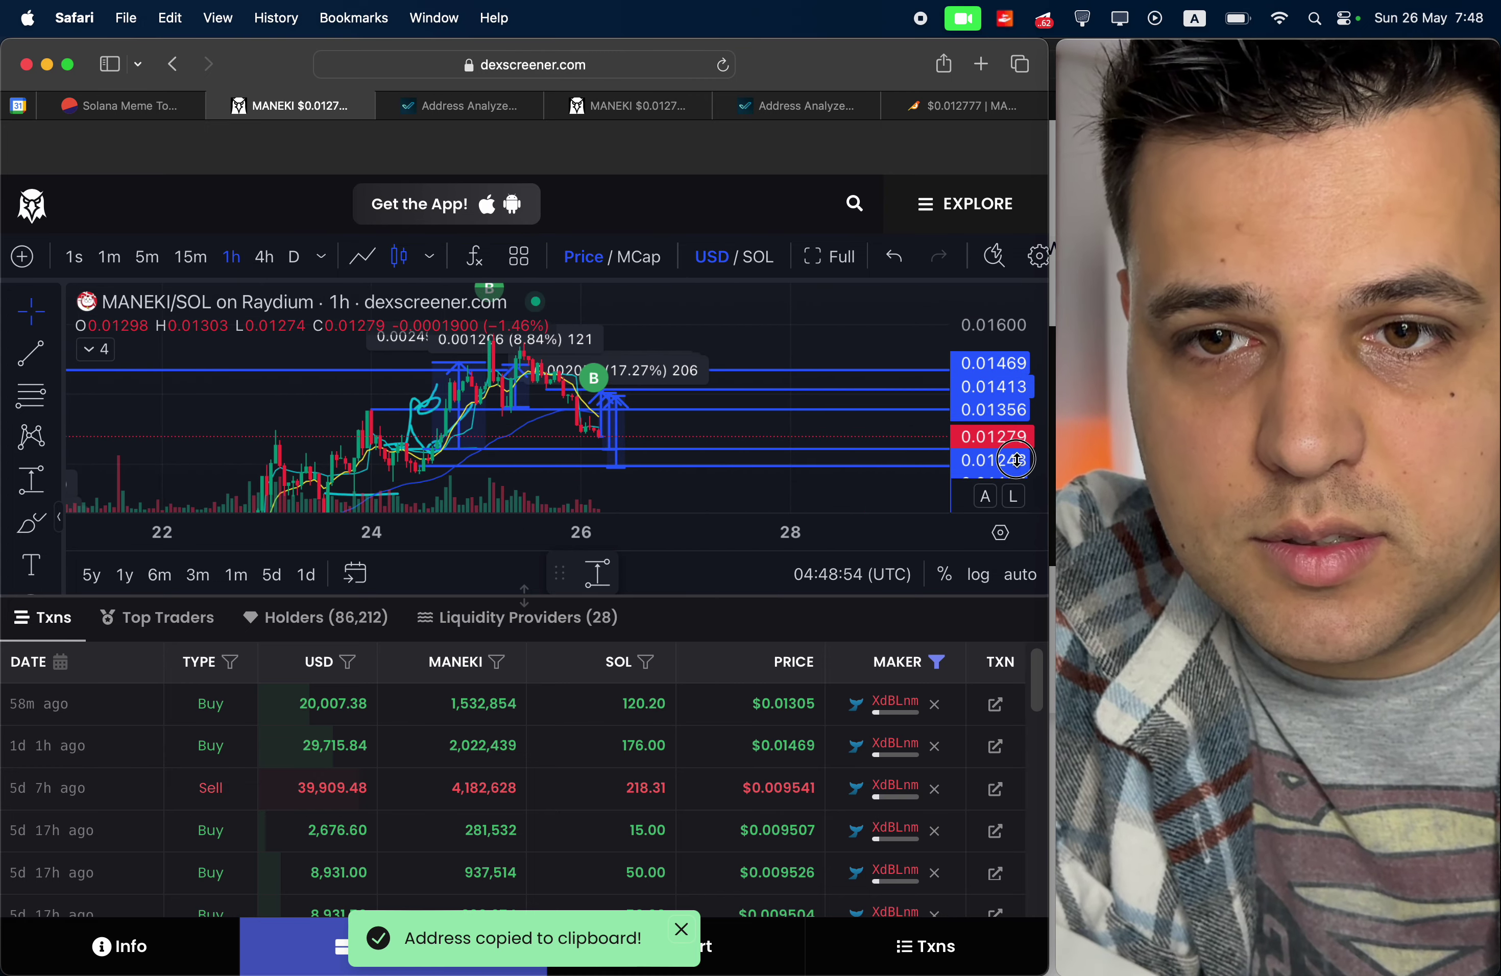
pyautogui.moveTo(981, 468); pyautogui.dragTo(971, 434)
pyautogui.scroll(-6, 818, 493)
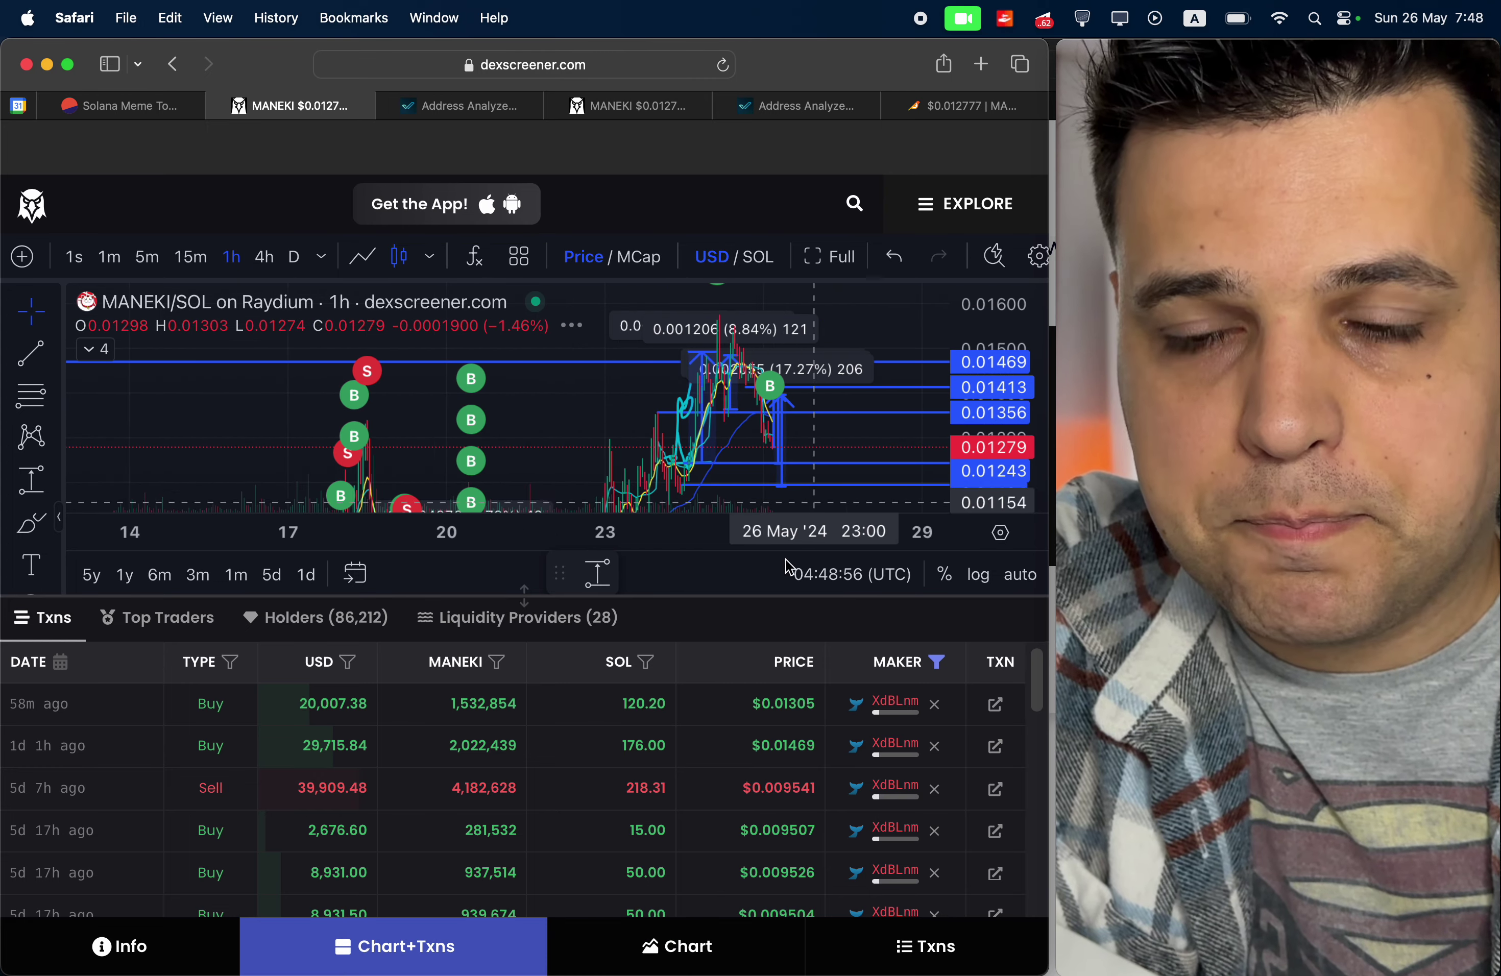
# Send the newest chart screenshot captioned with the MANEKI address, then 'buying me some maneki'.
pyautogui.moveTo(673, 975)
pyautogui.click(726, 963)
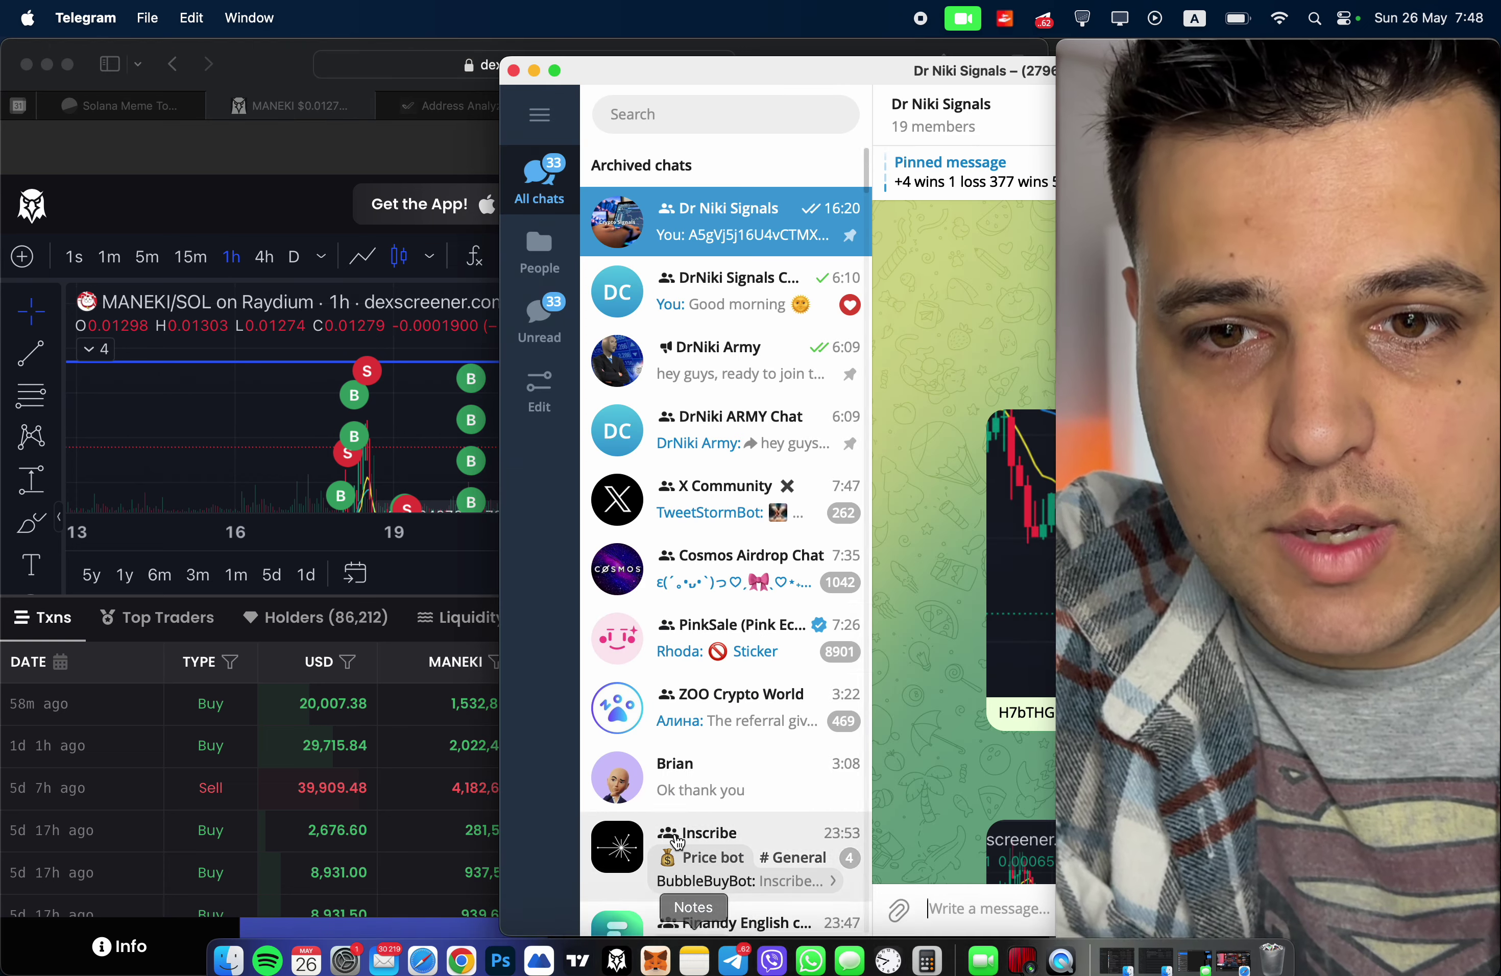
pyautogui.moveTo(777, 67); pyautogui.dragTo(238, 50)
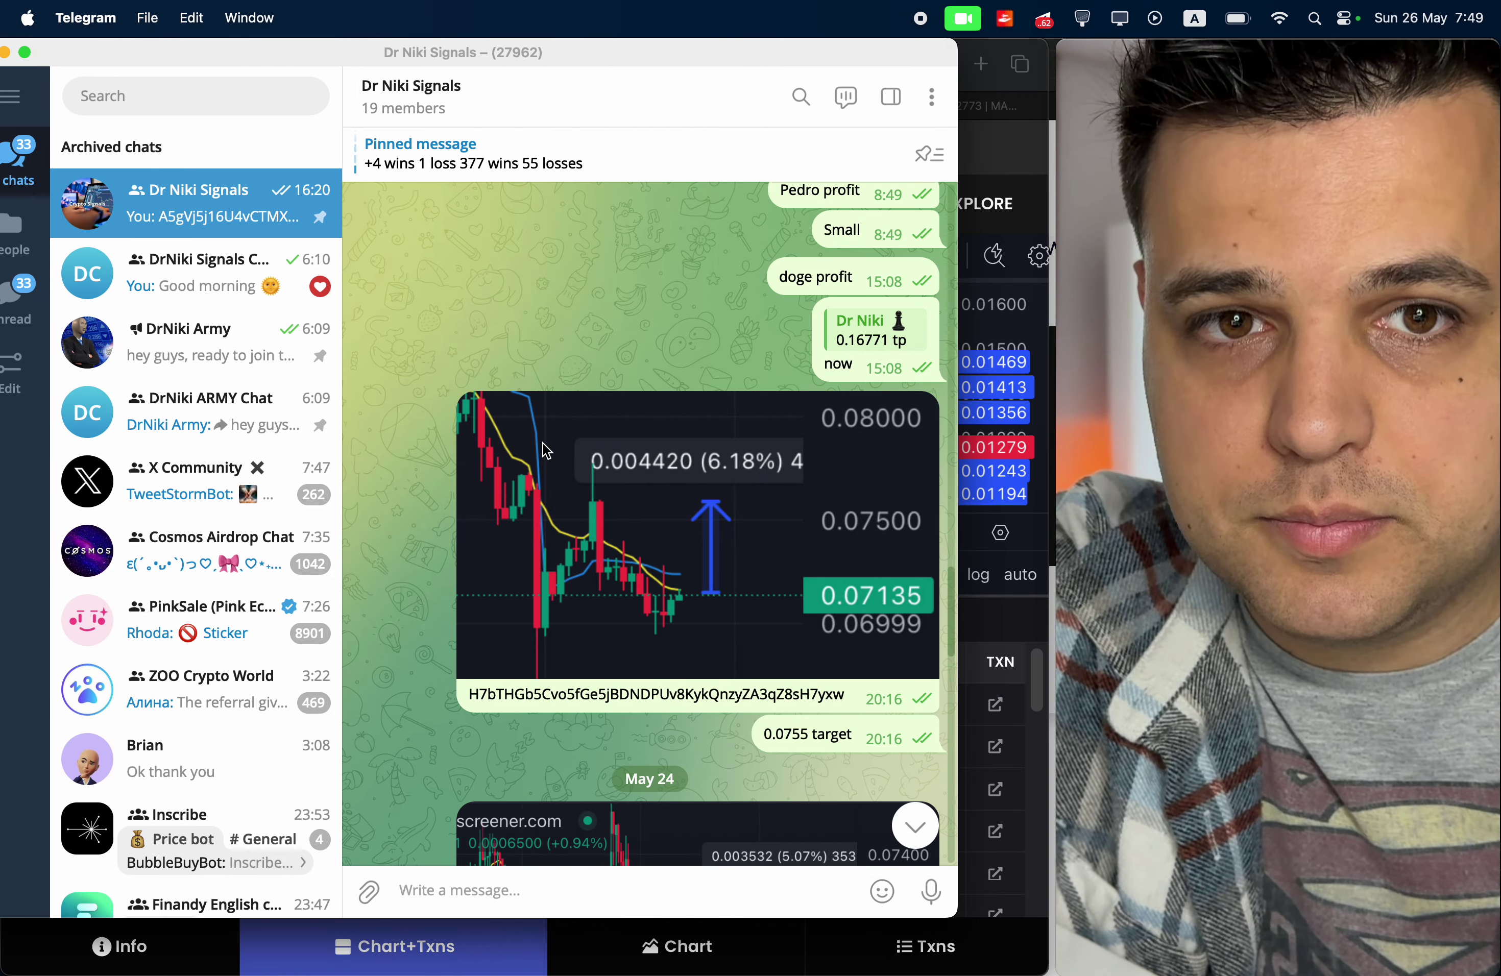
pyautogui.click(368, 892)
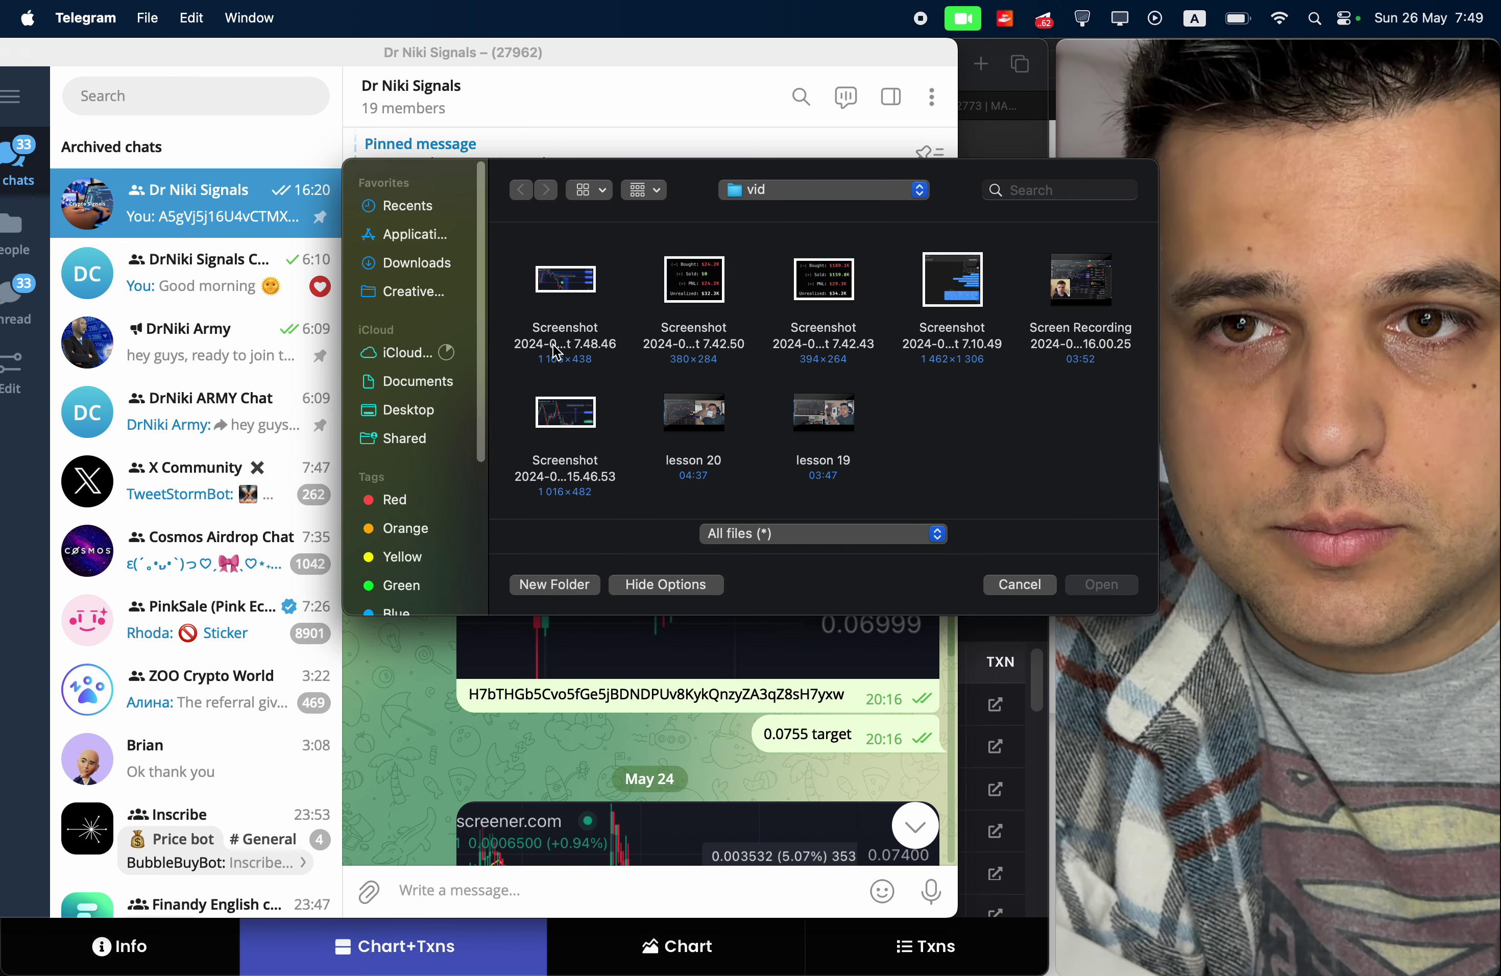
pyautogui.doubleClick(558, 347)
pyautogui.press('super+v')
pyautogui.press('Return')
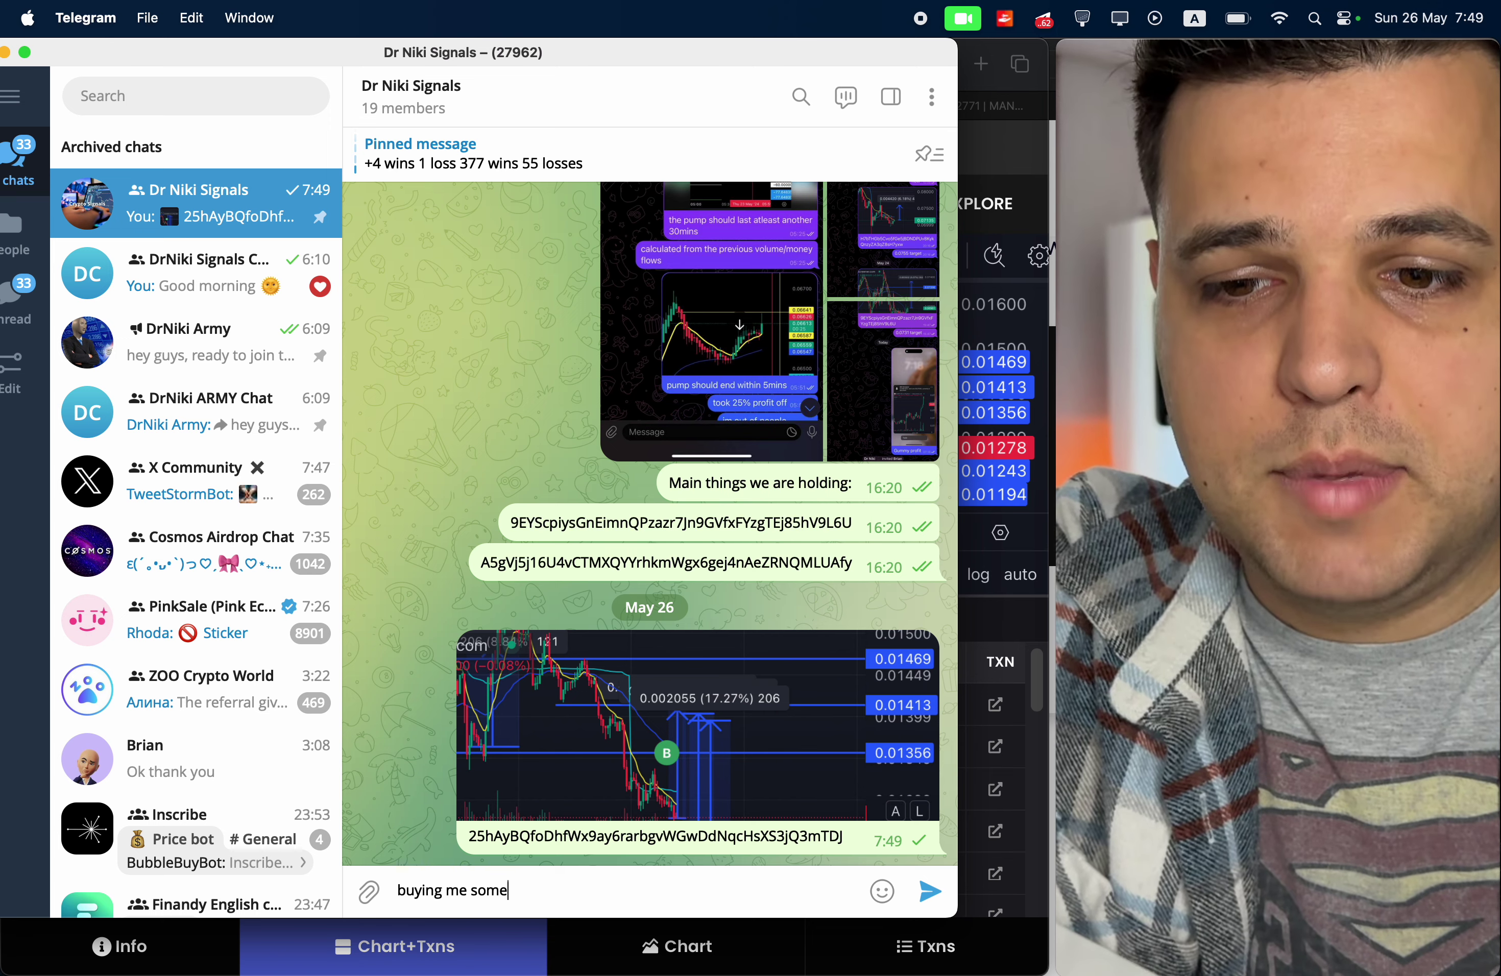
pyautogui.write('buying me some maneki')
pyautogui.press('Return')
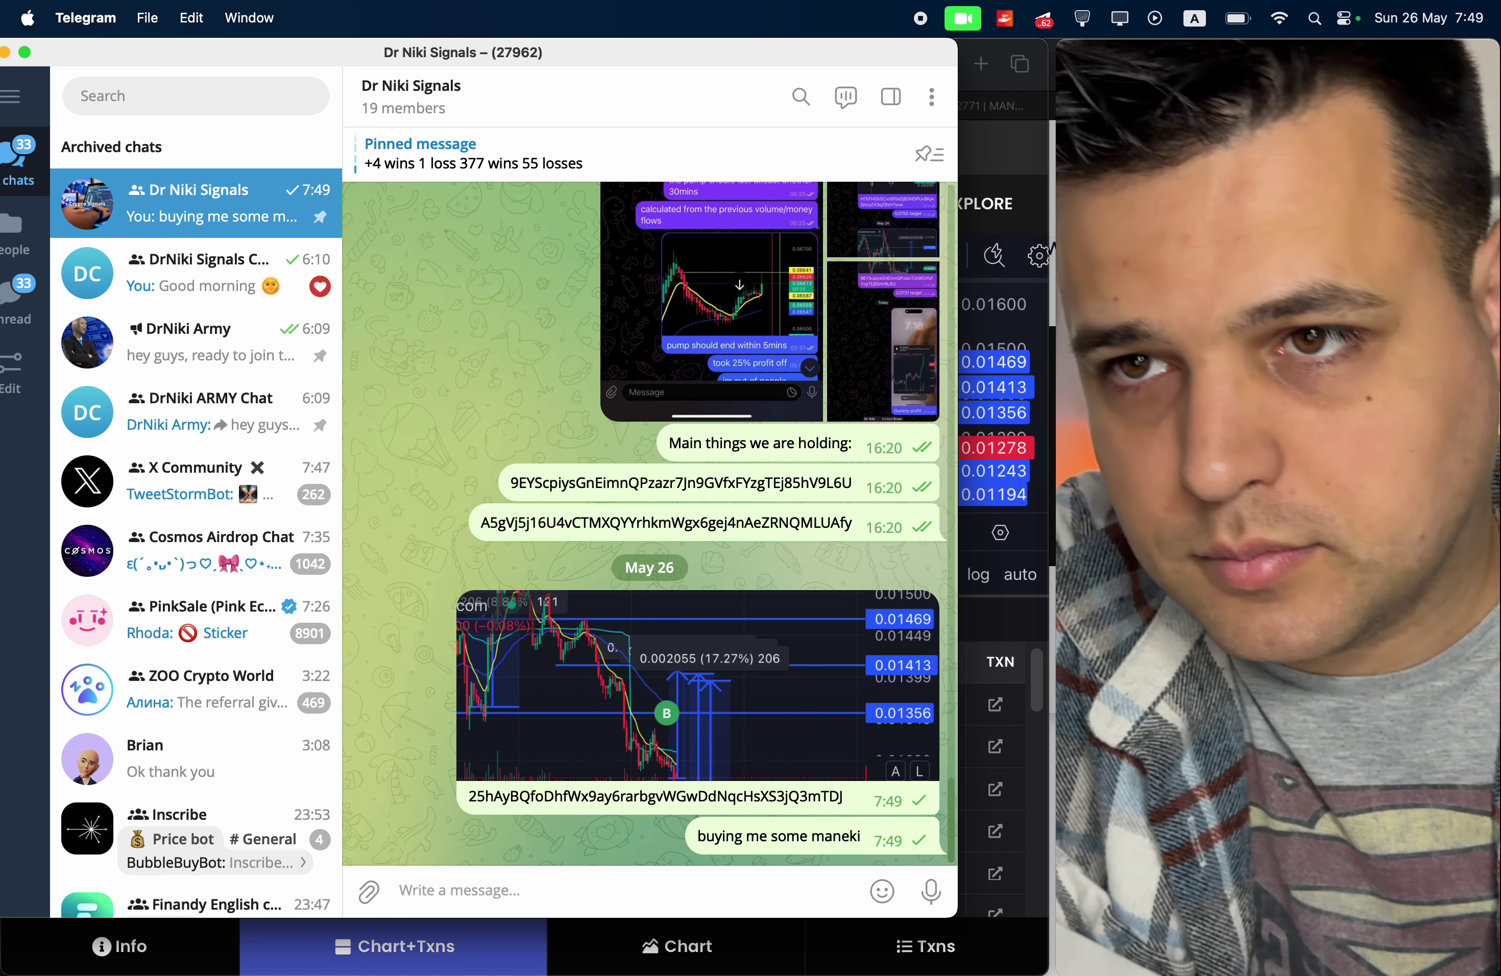
# Bring the MANEKI/SOL hourly chart back in front and zoom into the recent candles.
pyautogui.click(985, 619)
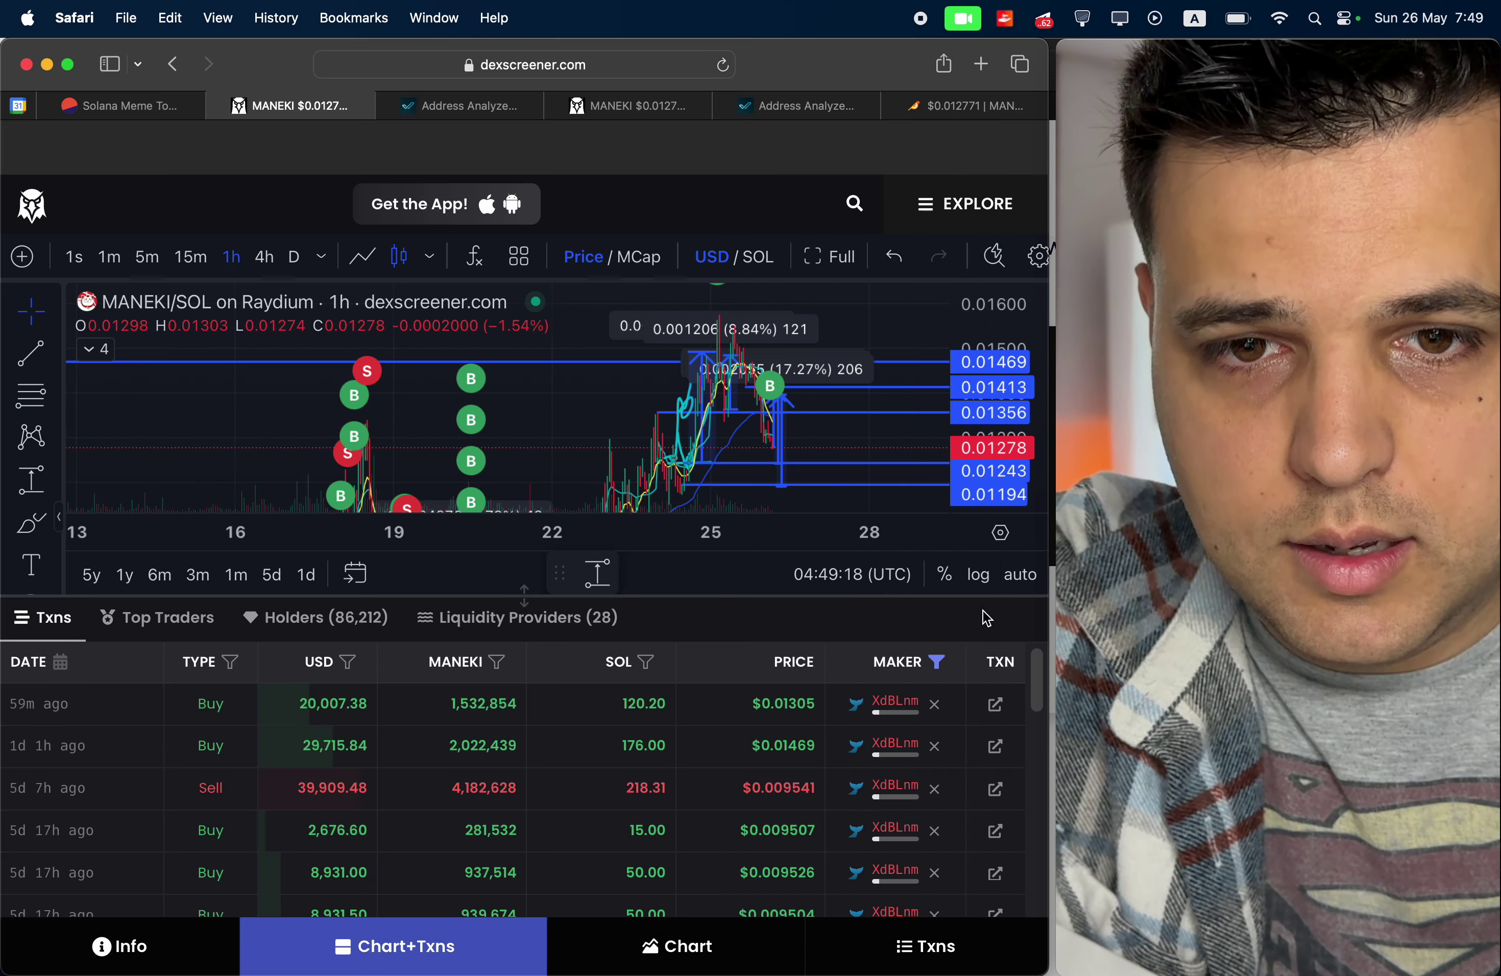
pyautogui.scroll(10, 771, 412)
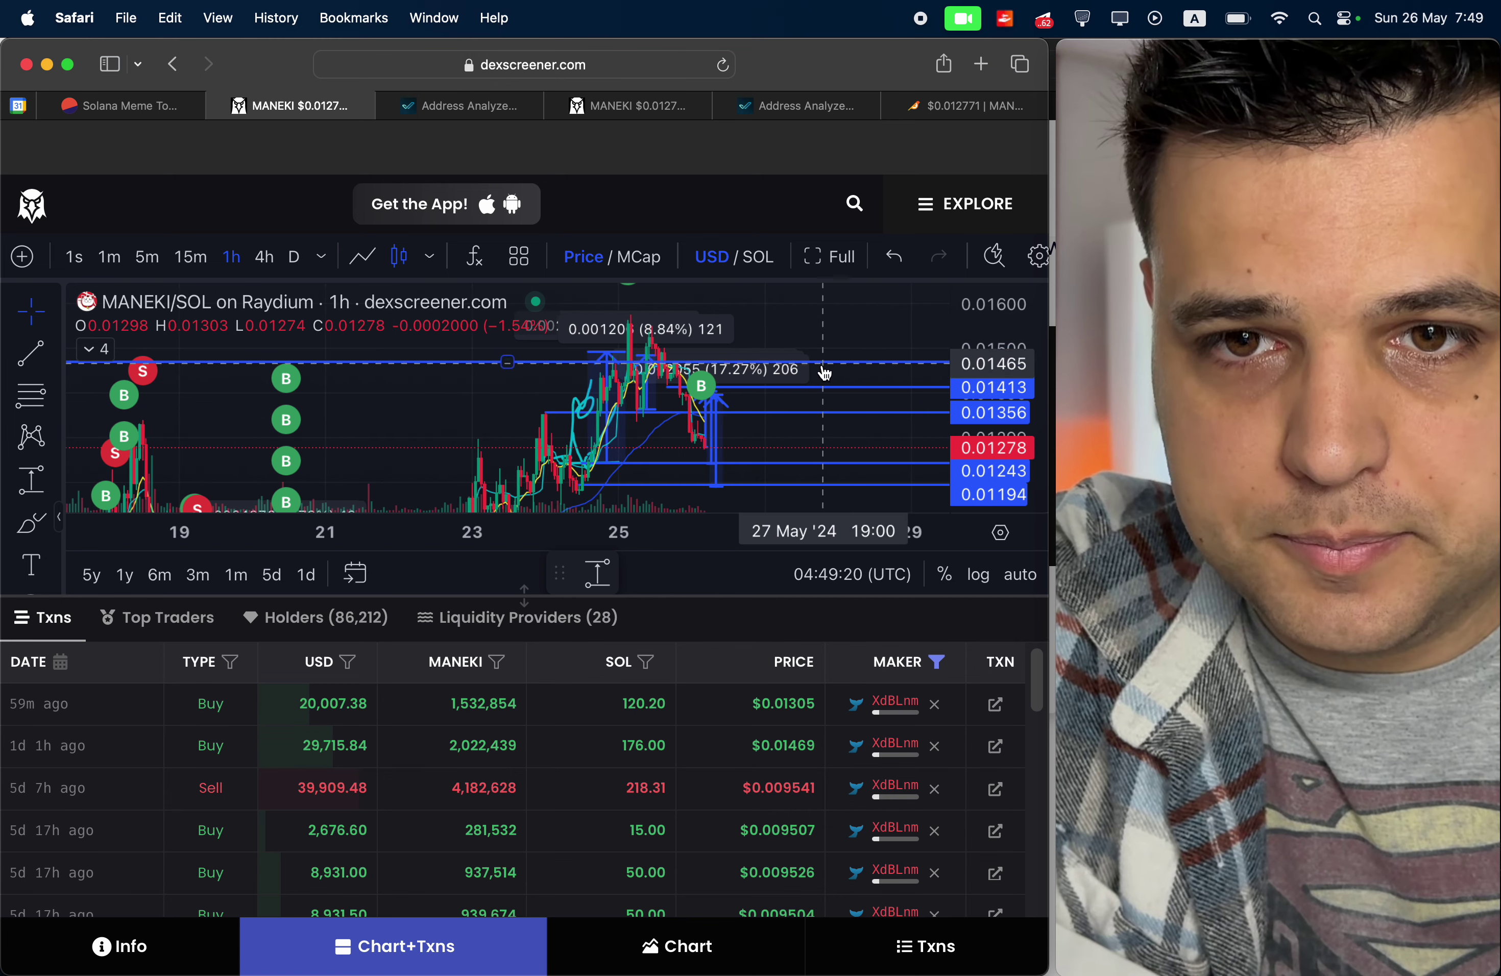
pyautogui.scroll(3, 738, 411)
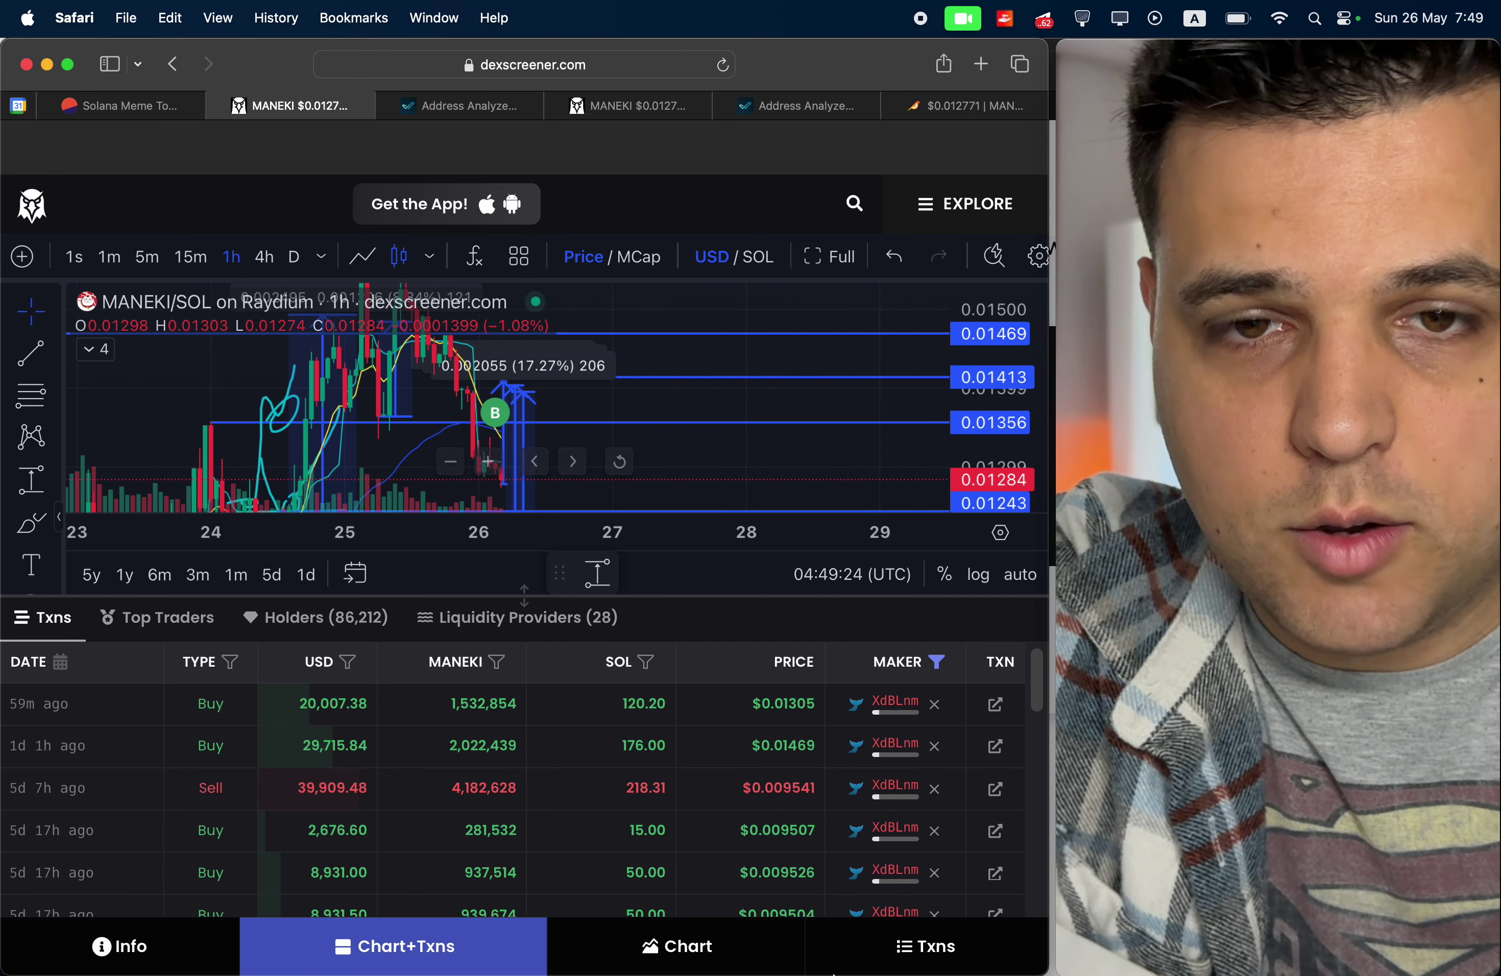
pyautogui.moveTo(853, 965)
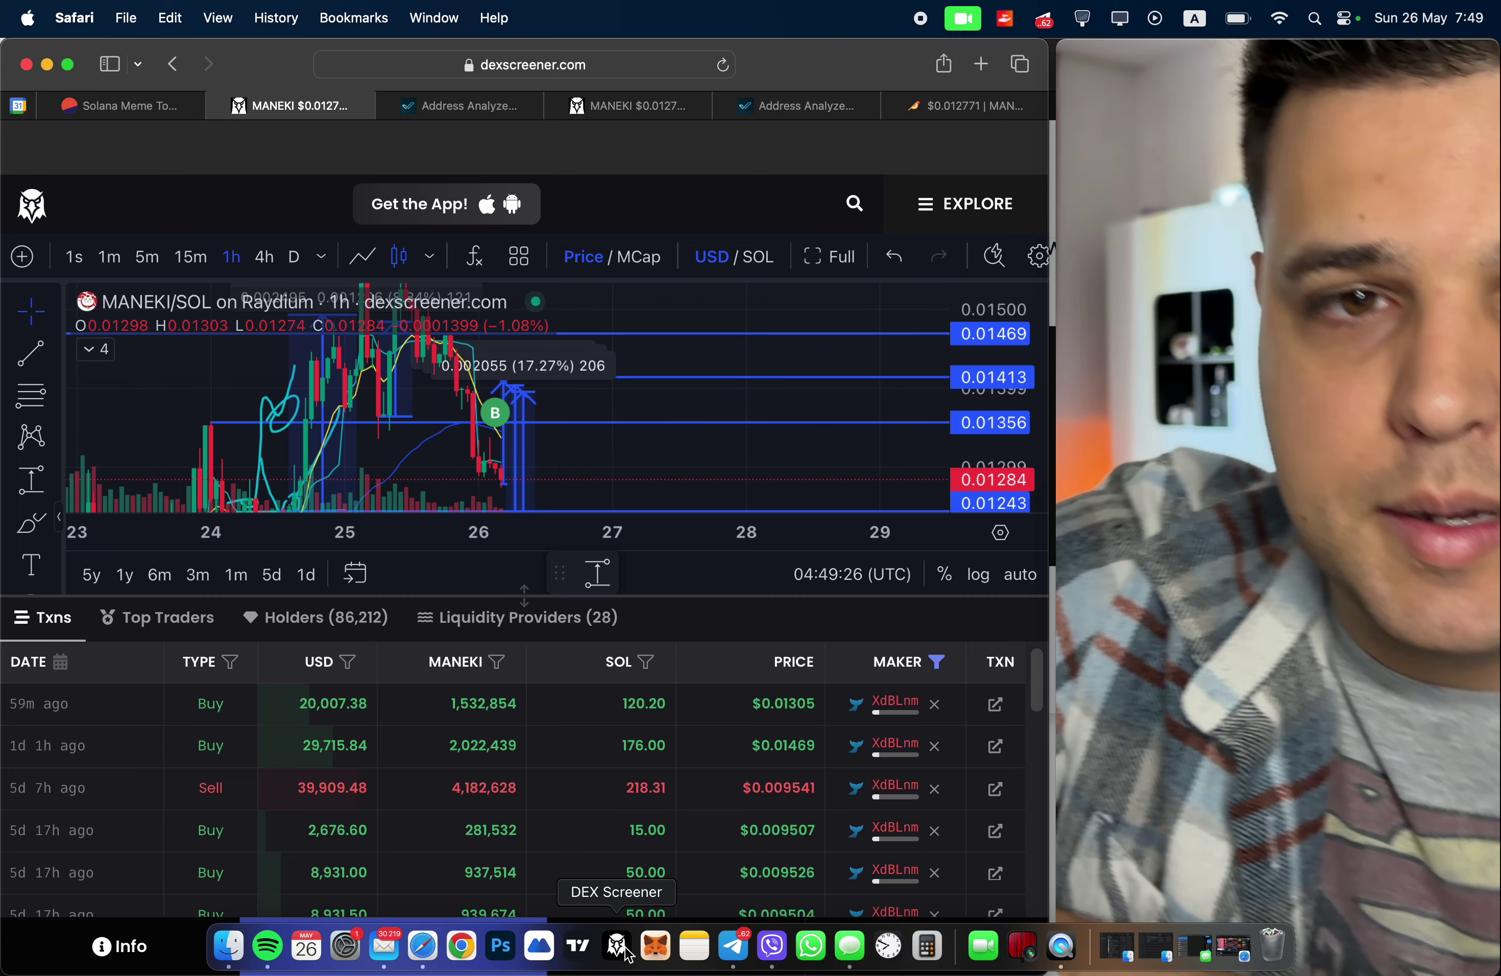
# In the DEX Screener desktop app, search the pasted MANEKI token address and open the MANEKI/SOL pair.
pyautogui.click(624, 950)
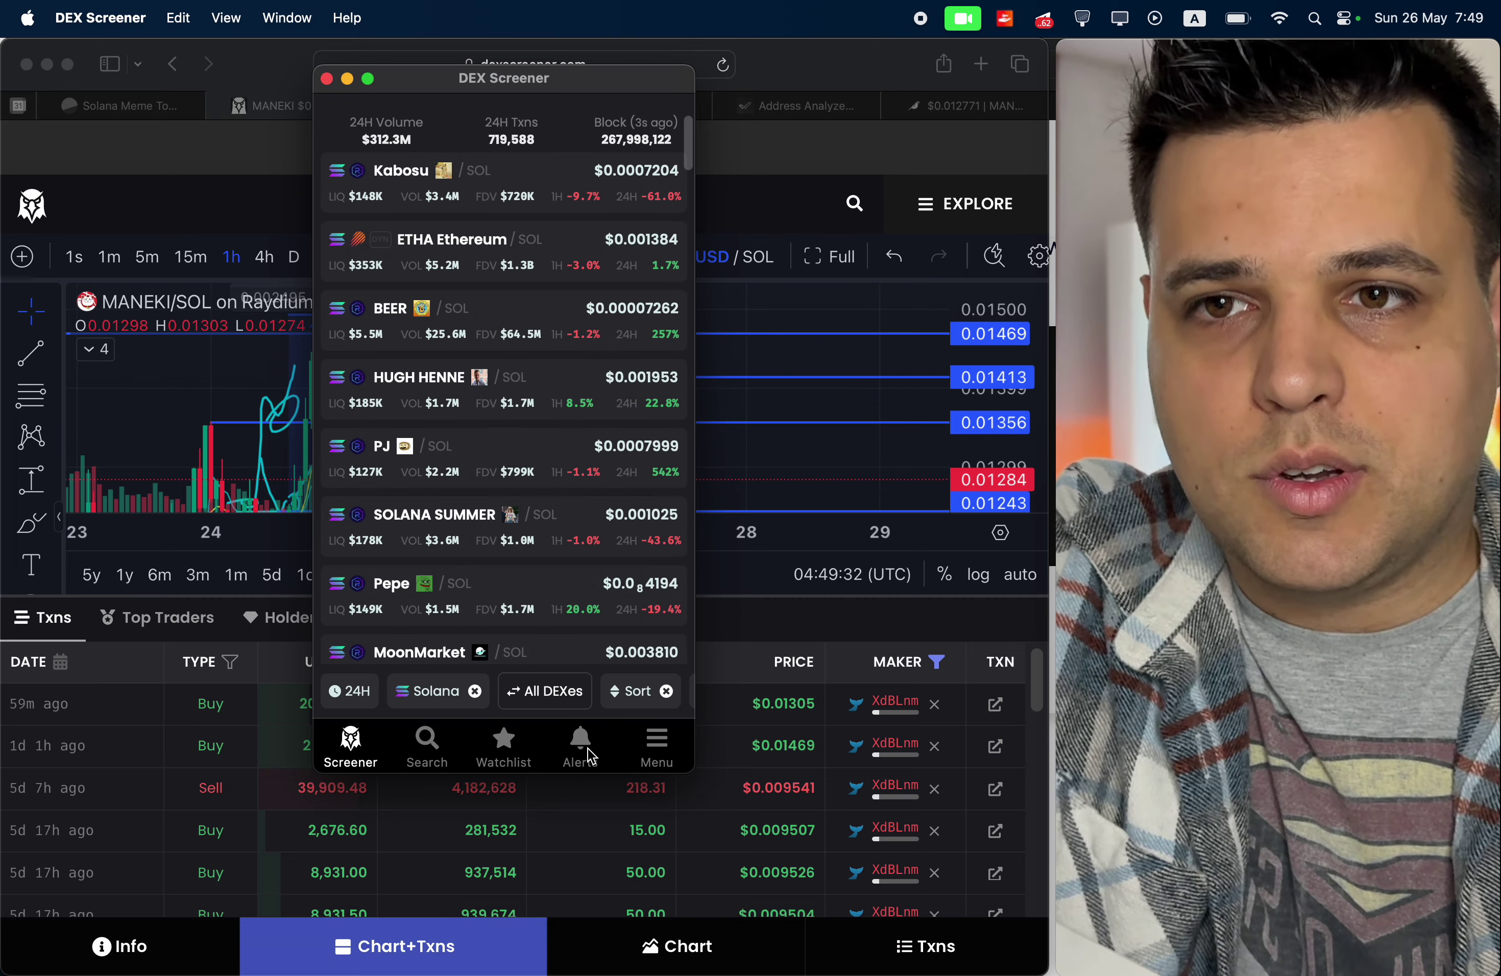
pyautogui.click(582, 745)
pyautogui.click(427, 741)
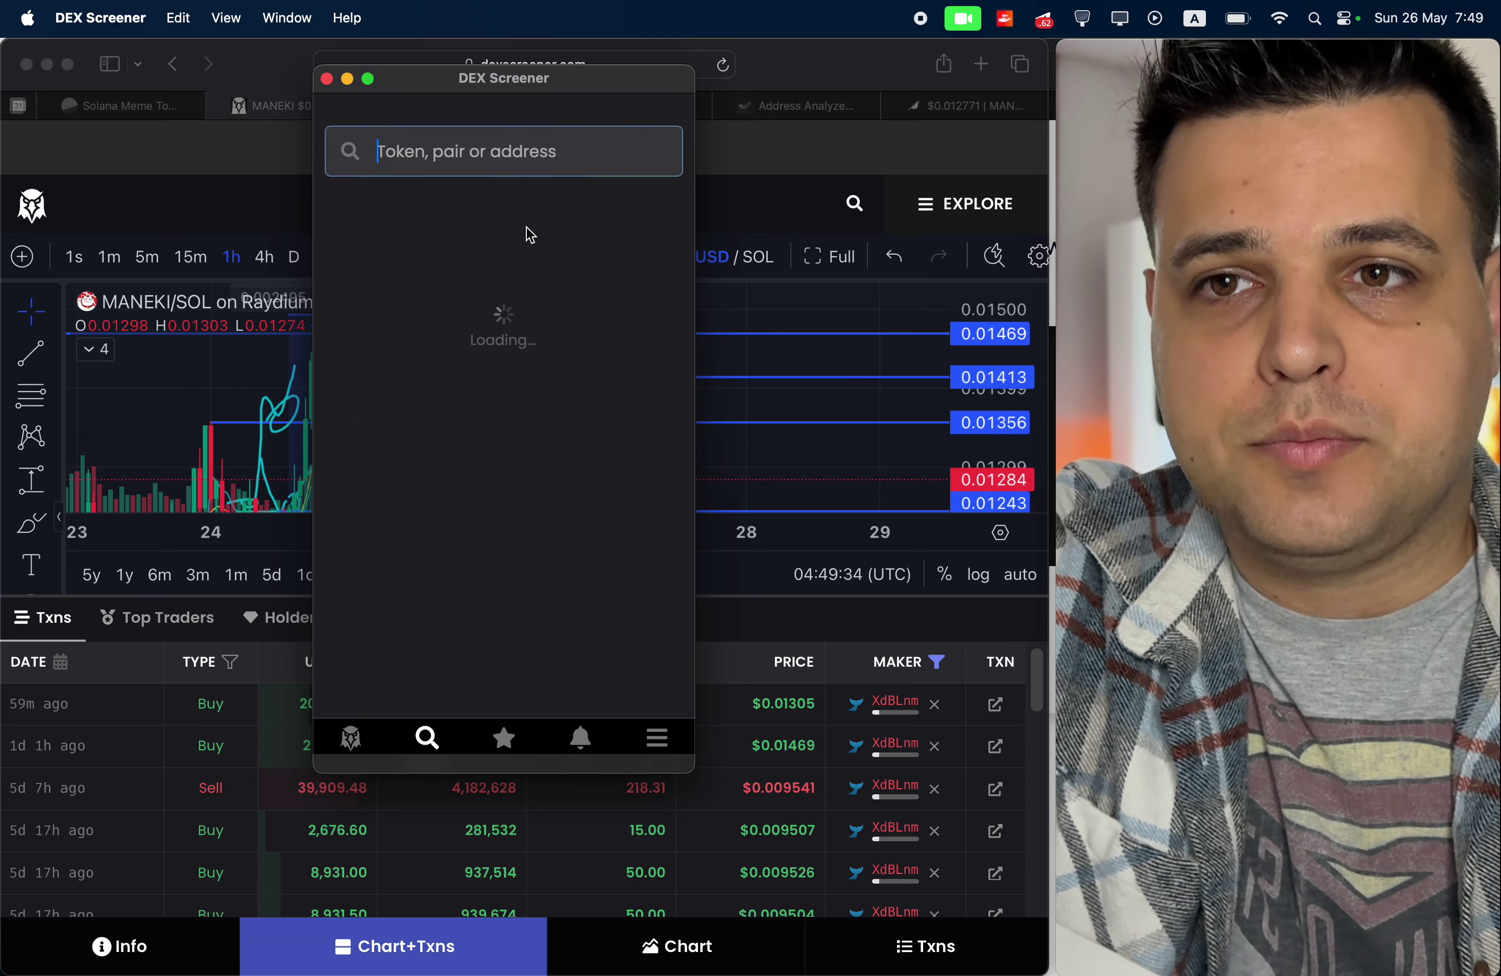
pyautogui.press('super+v')
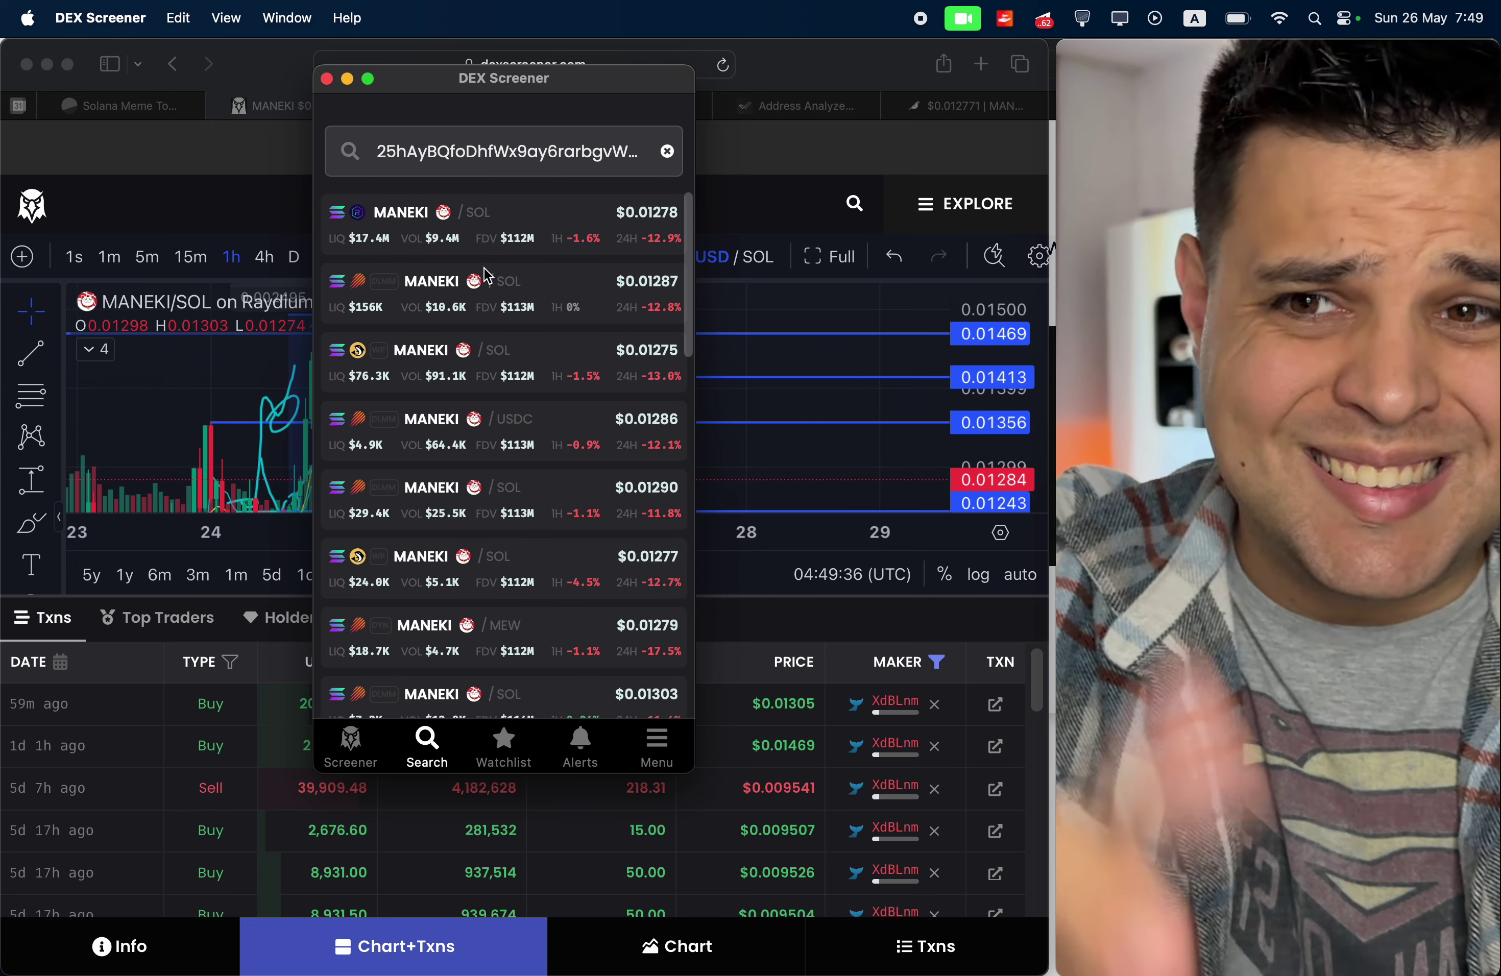
pyautogui.click(509, 239)
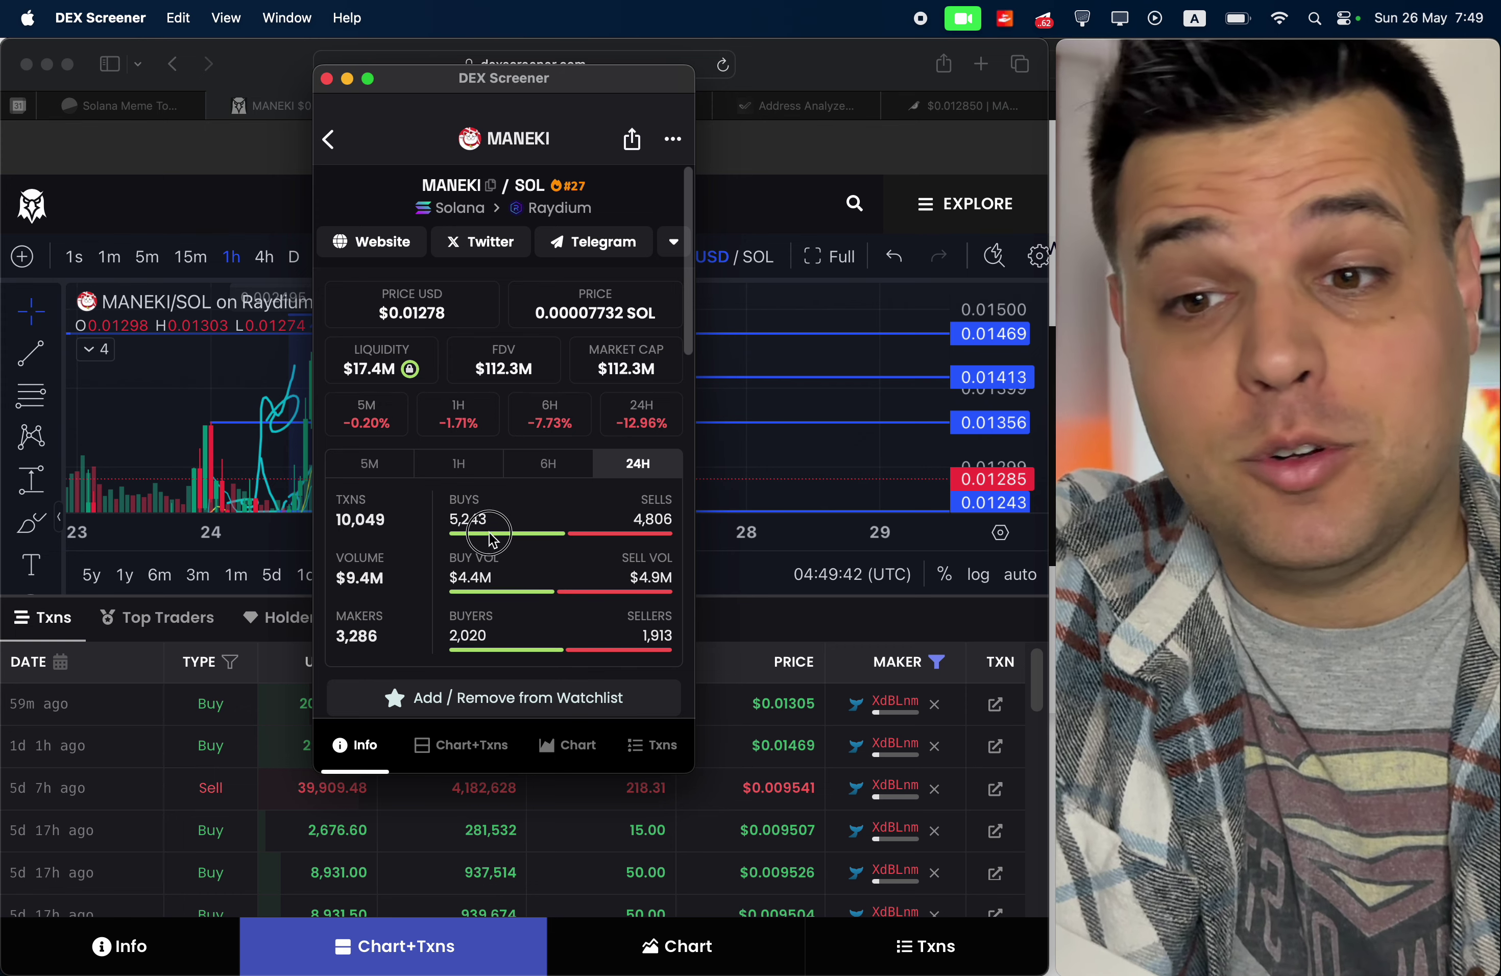
# Create a MANEKI alert for USD price over 0.0140, then pan the Safari hourly chart.
pyautogui.scroll(-5, 494, 529)
pyautogui.click(496, 569)
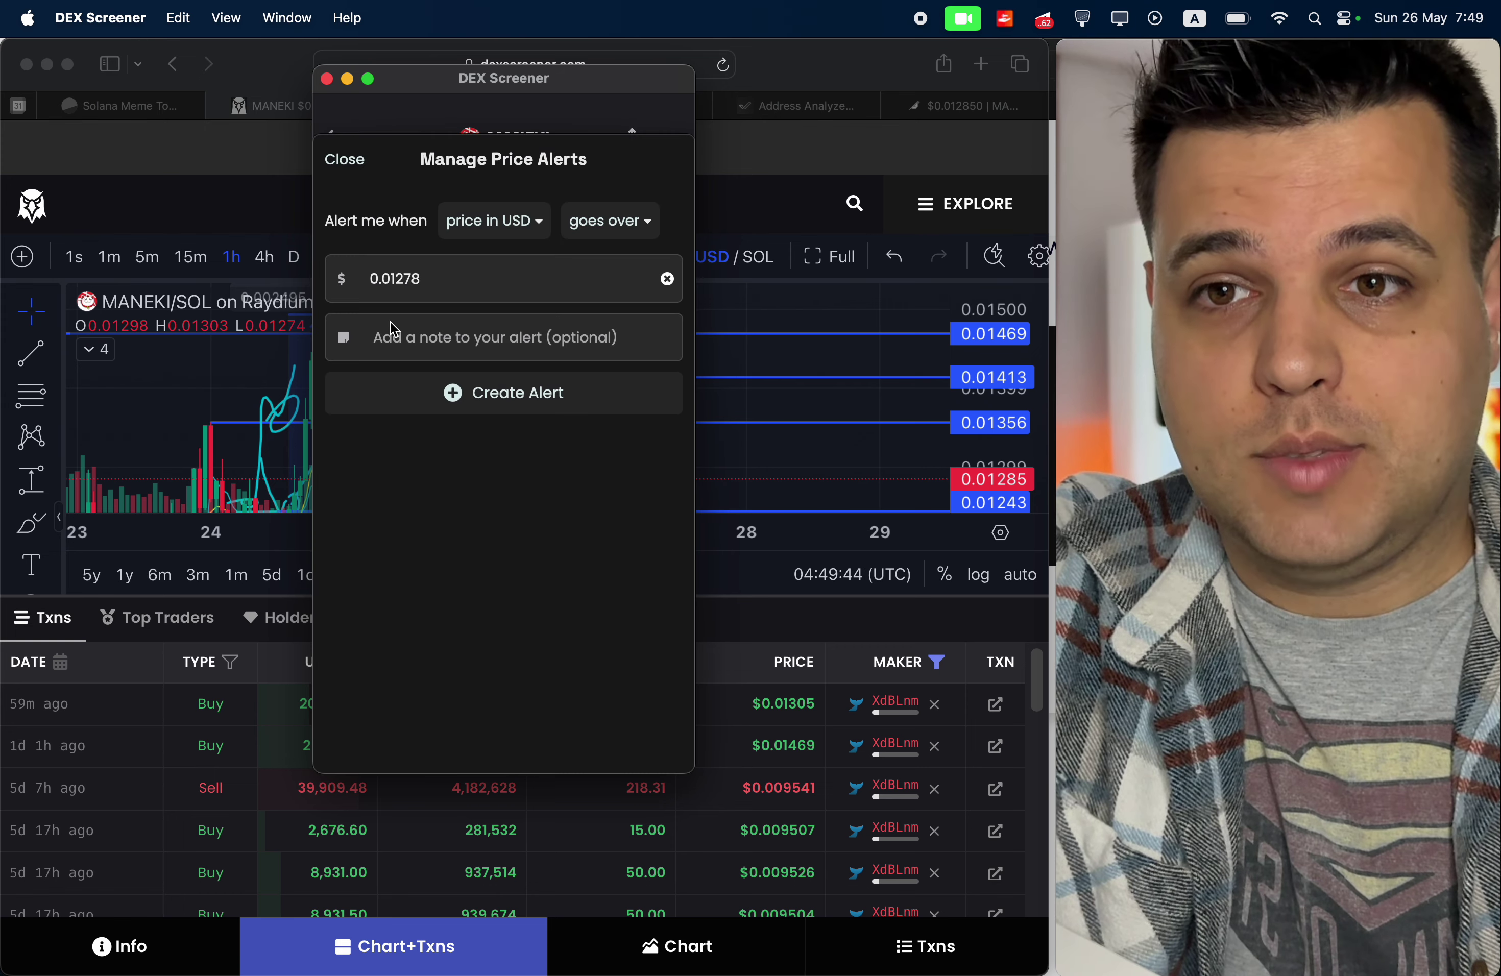
pyautogui.click(452, 278)
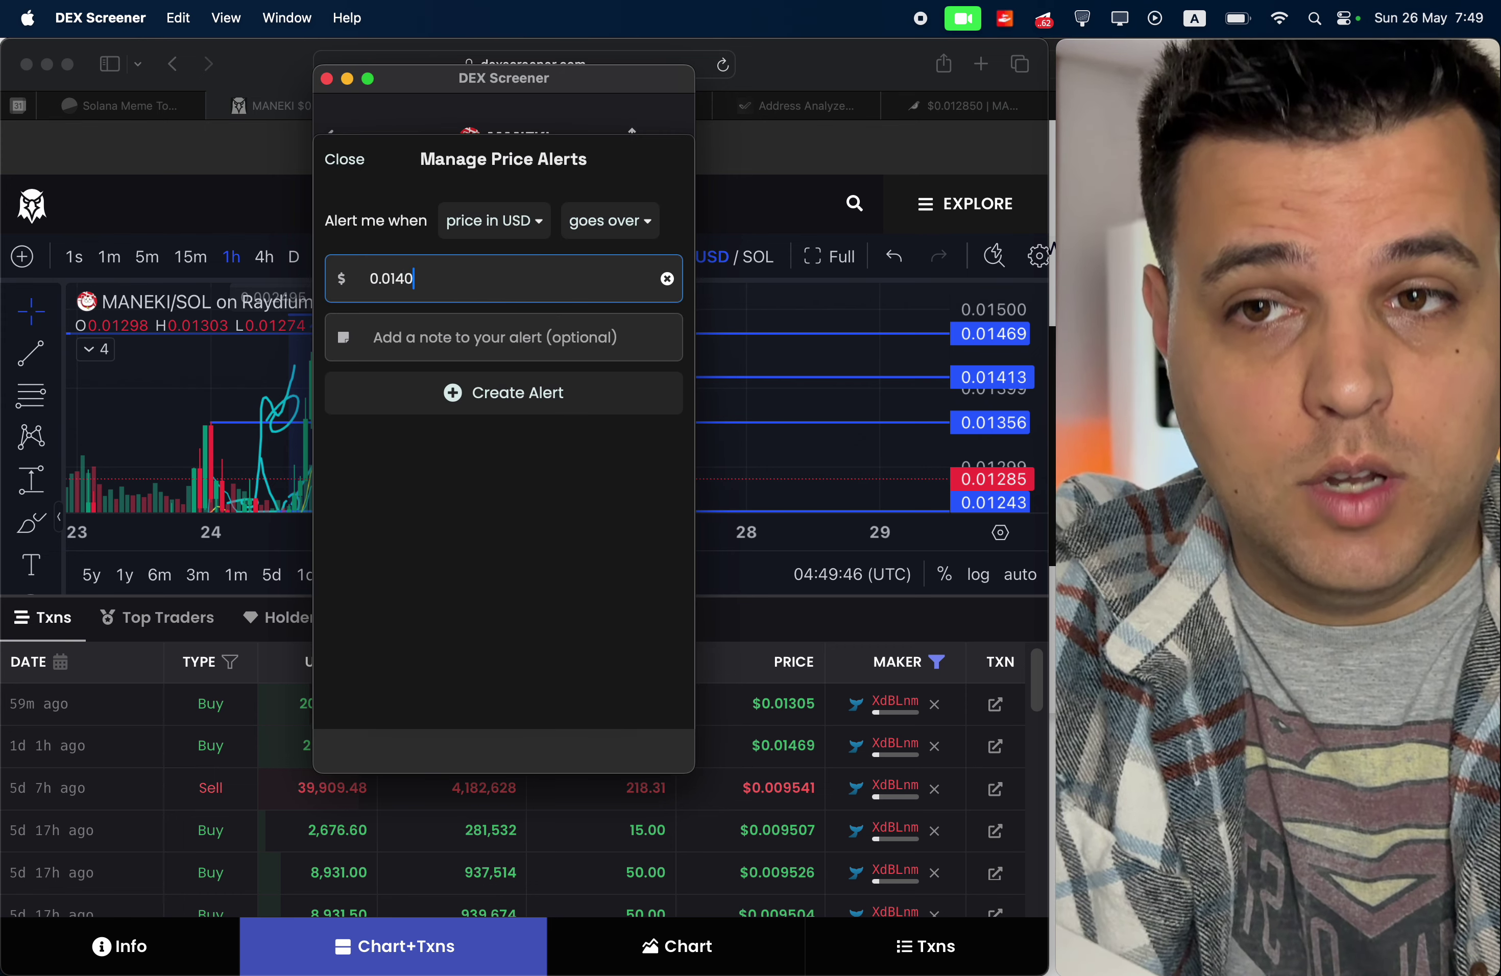
pyautogui.click(477, 386)
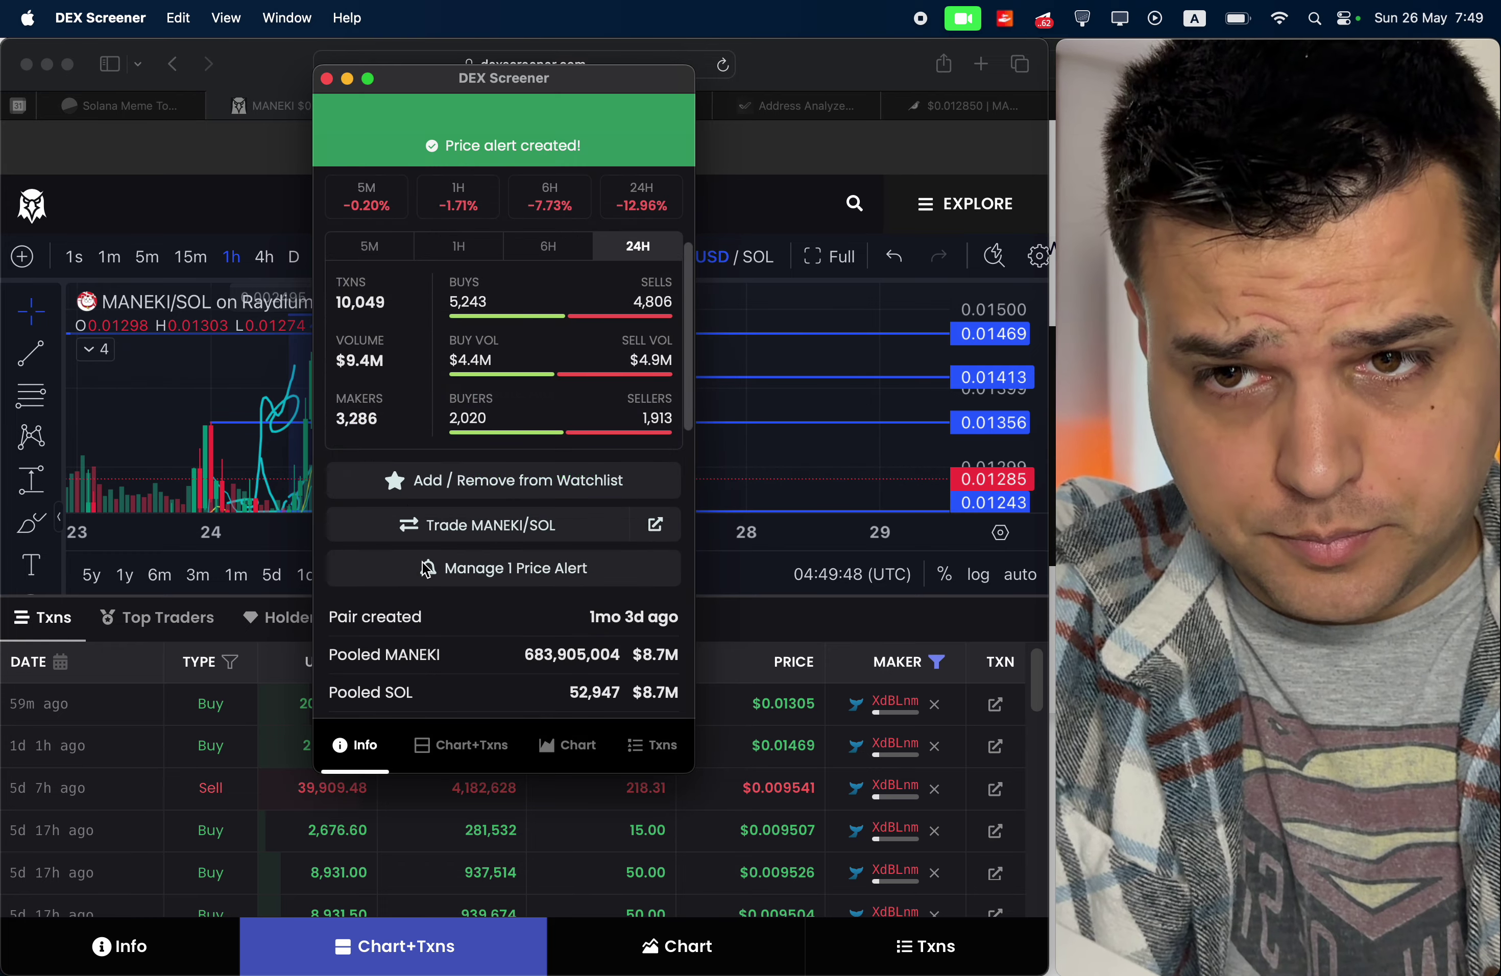
pyautogui.click(788, 422)
pyautogui.moveTo(664, 459); pyautogui.dragTo(814, 435)
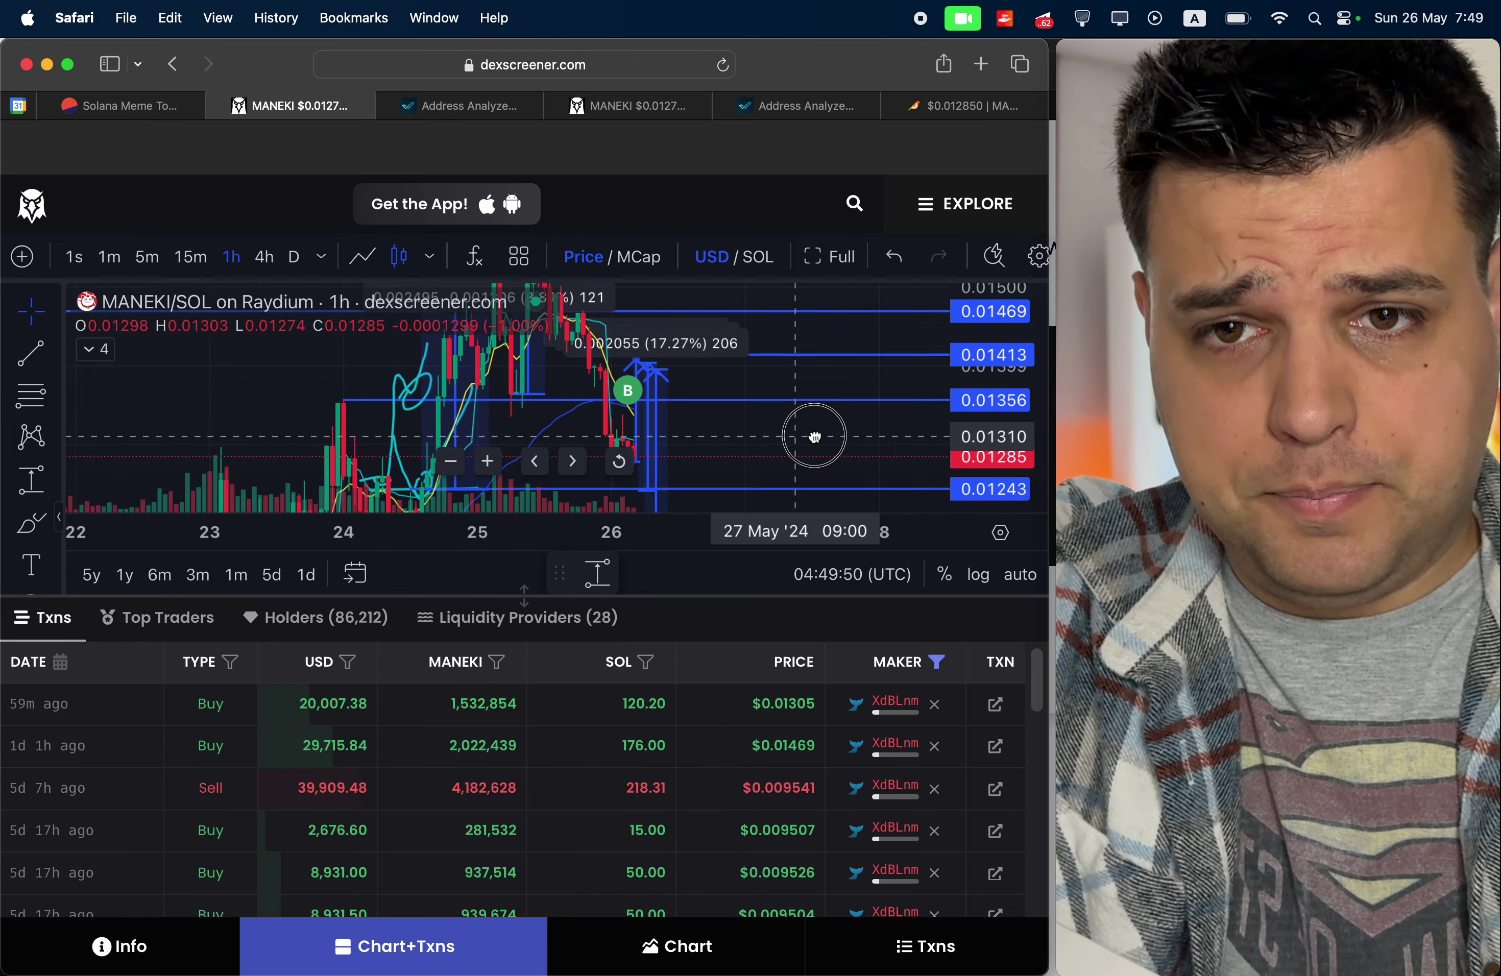